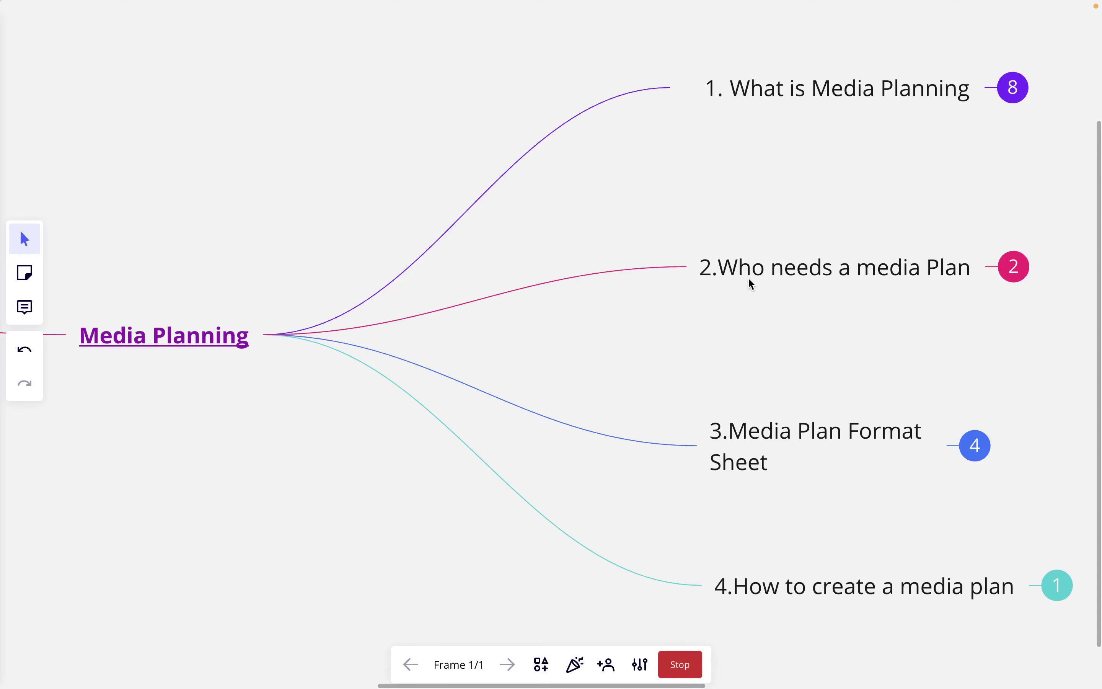
# - Expand the "1. What is Media Planning" branch of the Media Planning mind map
pyautogui.hscroll(3, 752, 286)
pyautogui.scroll(-2, 751, 283)
pyautogui.scroll(2, 752, 285)
pyautogui.hscroll(1, 752, 284)
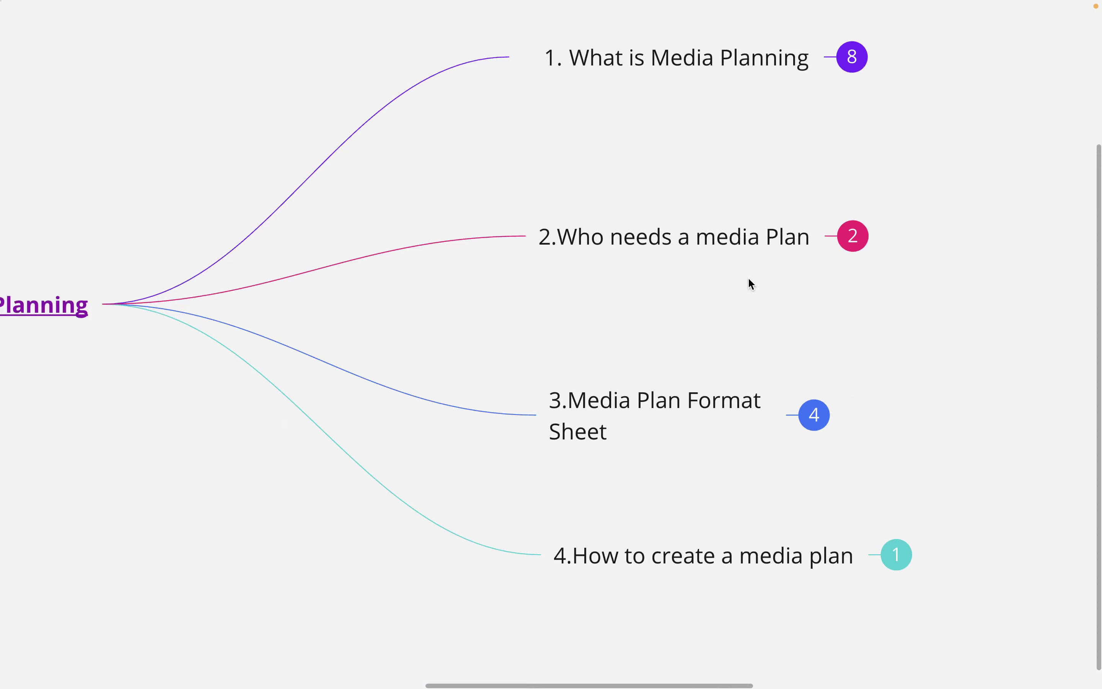
pyautogui.hscroll(5, 752, 285)
pyautogui.scroll(-2, 752, 285)
pyautogui.scroll(3, 752, 285)
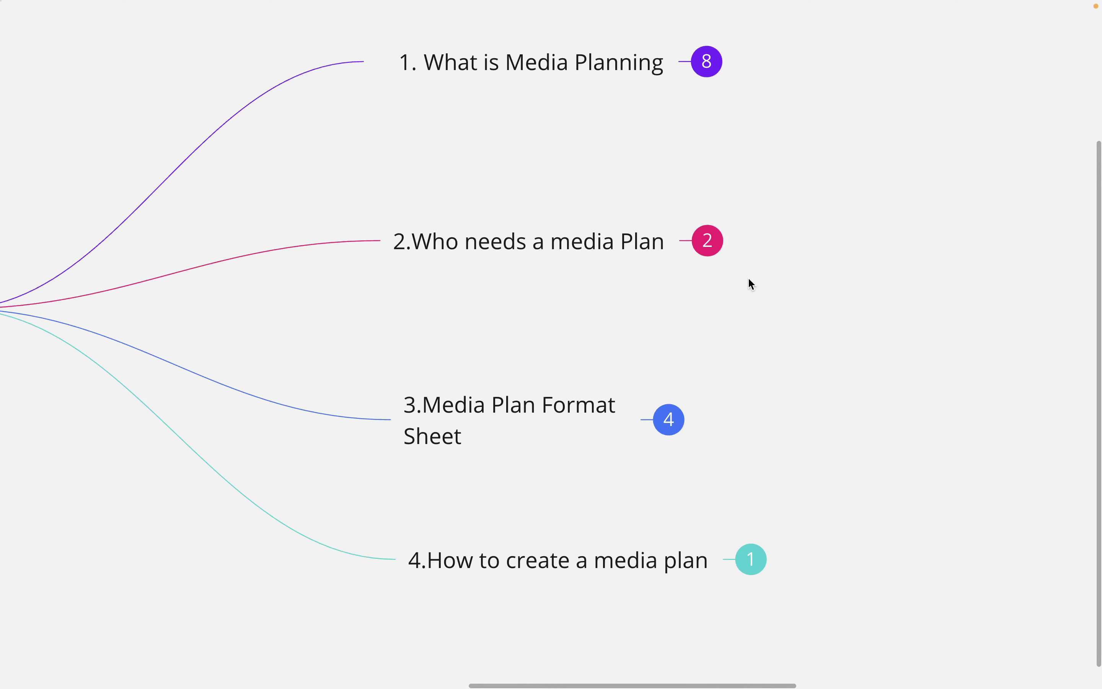
pyautogui.hscroll(5, 752, 285)
pyautogui.scroll(-1, 752, 285)
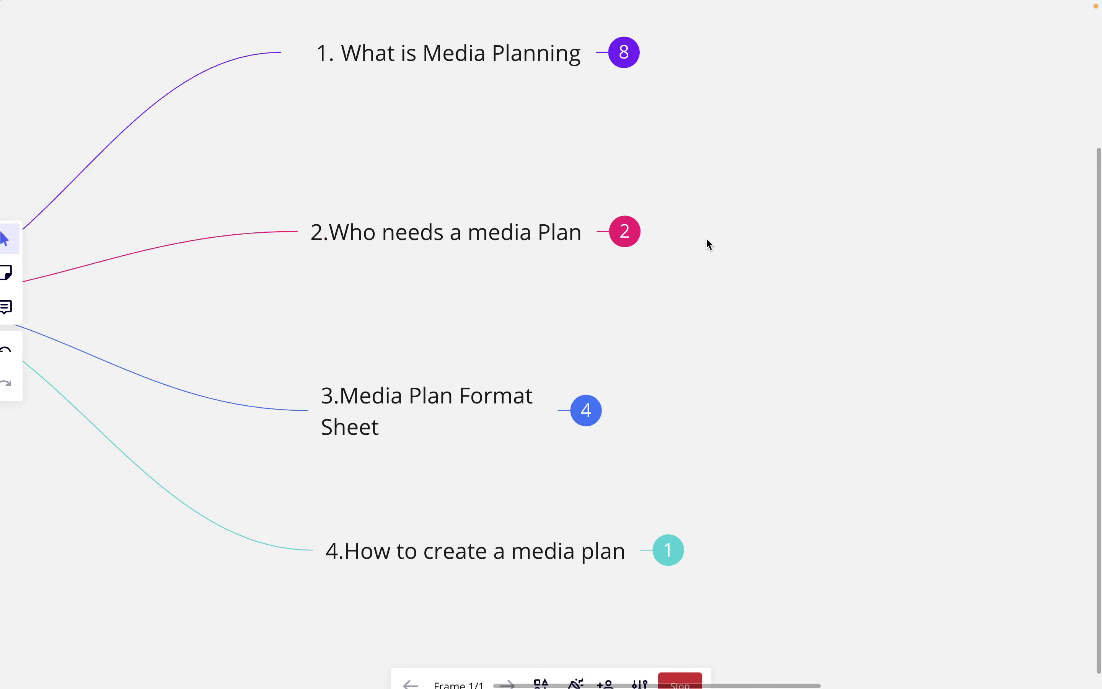
pyautogui.scroll(1, 592, 183)
pyautogui.scroll(1, 496, 111)
pyautogui.hscroll(-1, 496, 111)
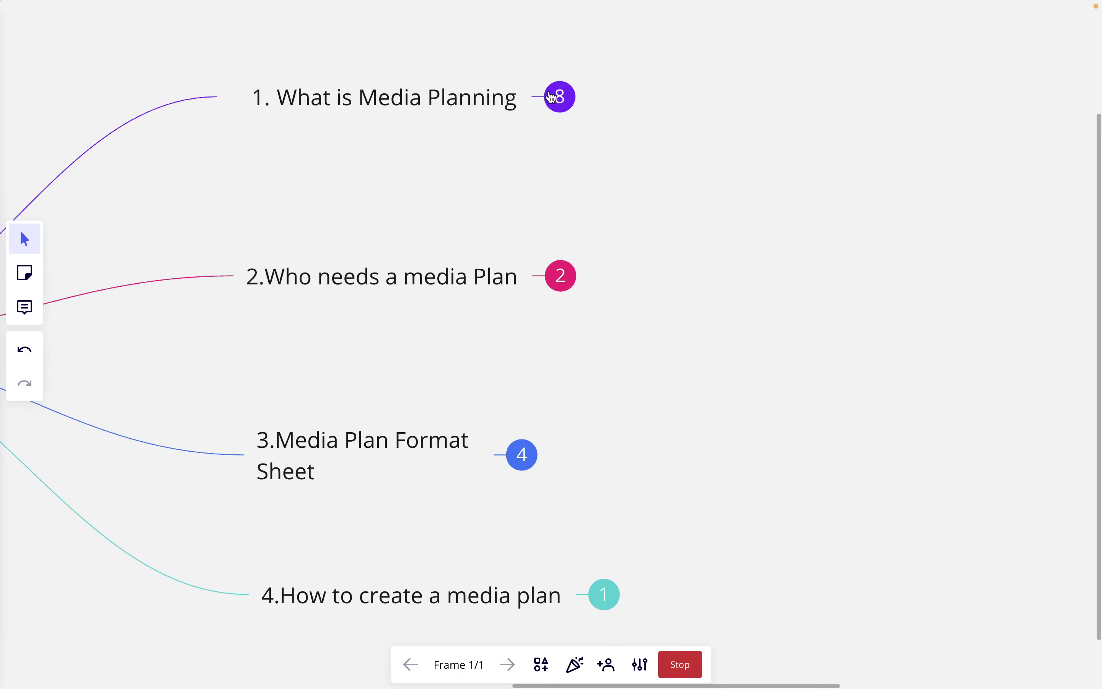
pyautogui.click(560, 96)
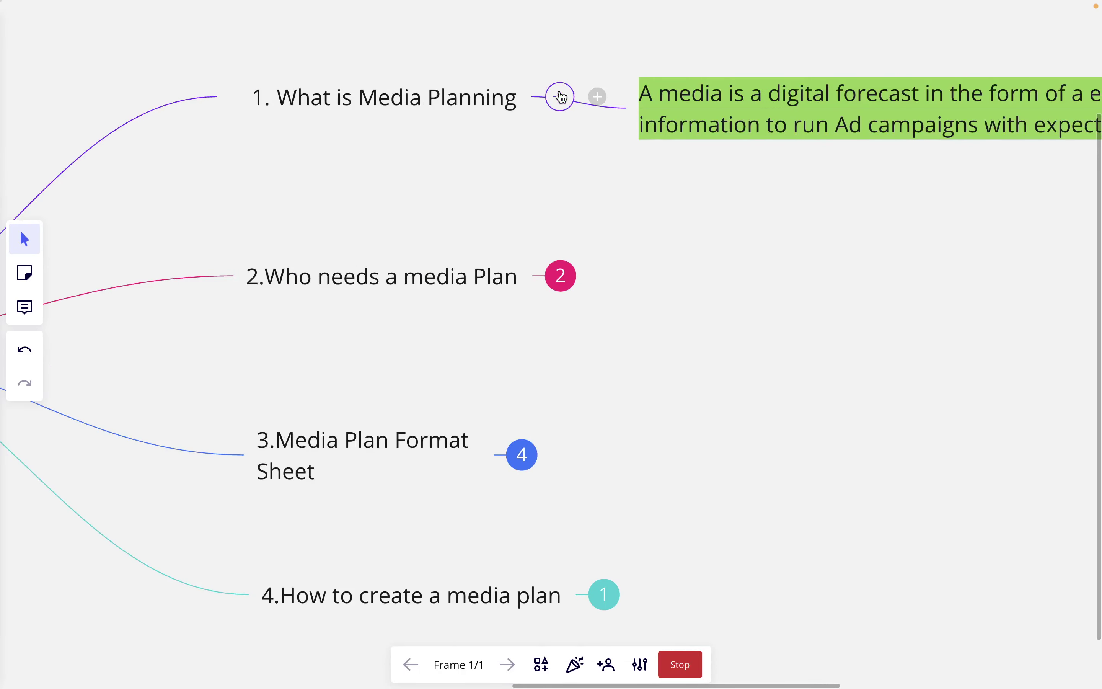
# - Expand the sub-branches of the green-highlighted media plan definition node
pyautogui.hscroll(5, 581, 102)
pyautogui.scroll(2, 585, 108)
pyautogui.hscroll(1, 585, 107)
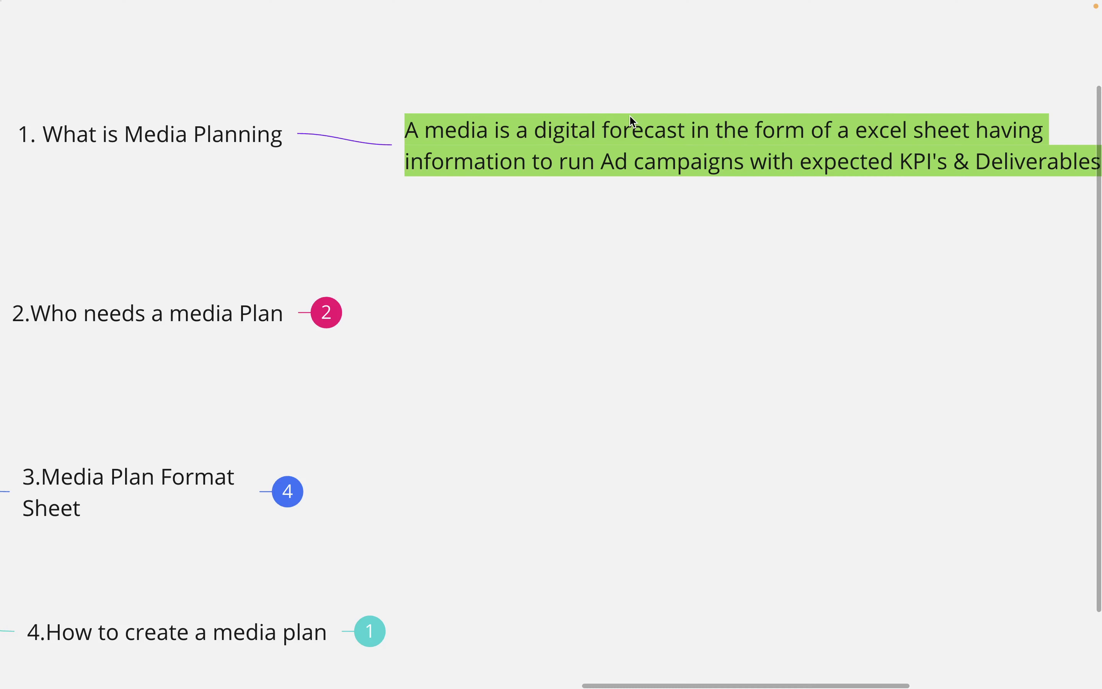
pyautogui.hscroll(3, 631, 117)
pyautogui.scroll(-1, 631, 117)
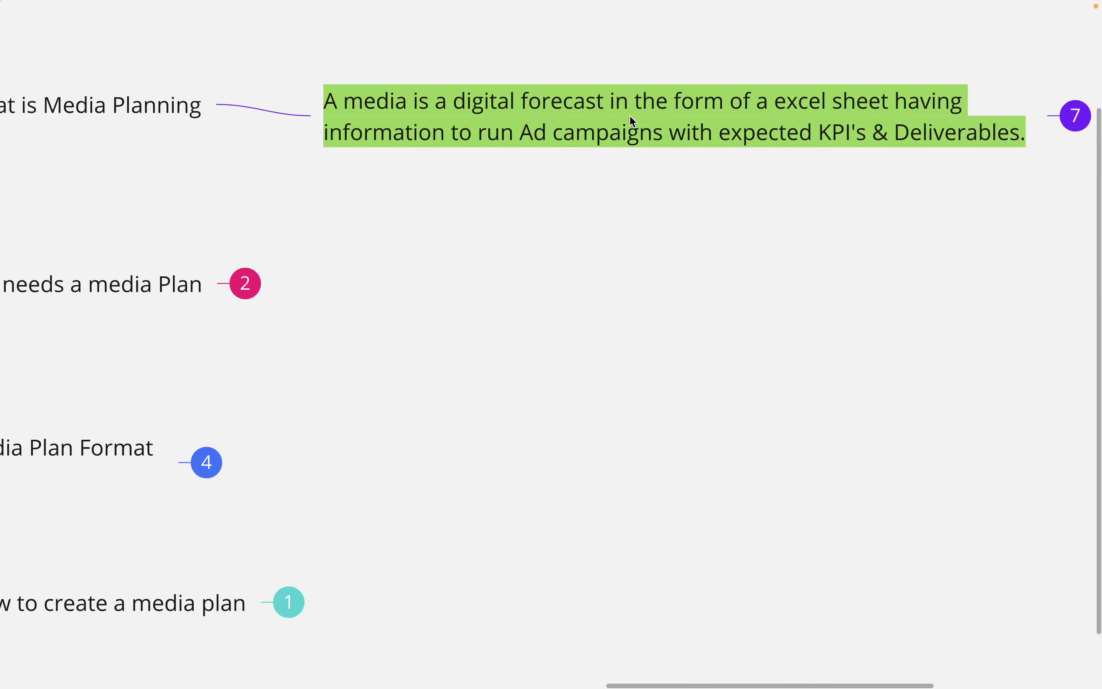
pyautogui.hscroll(9, 633, 121)
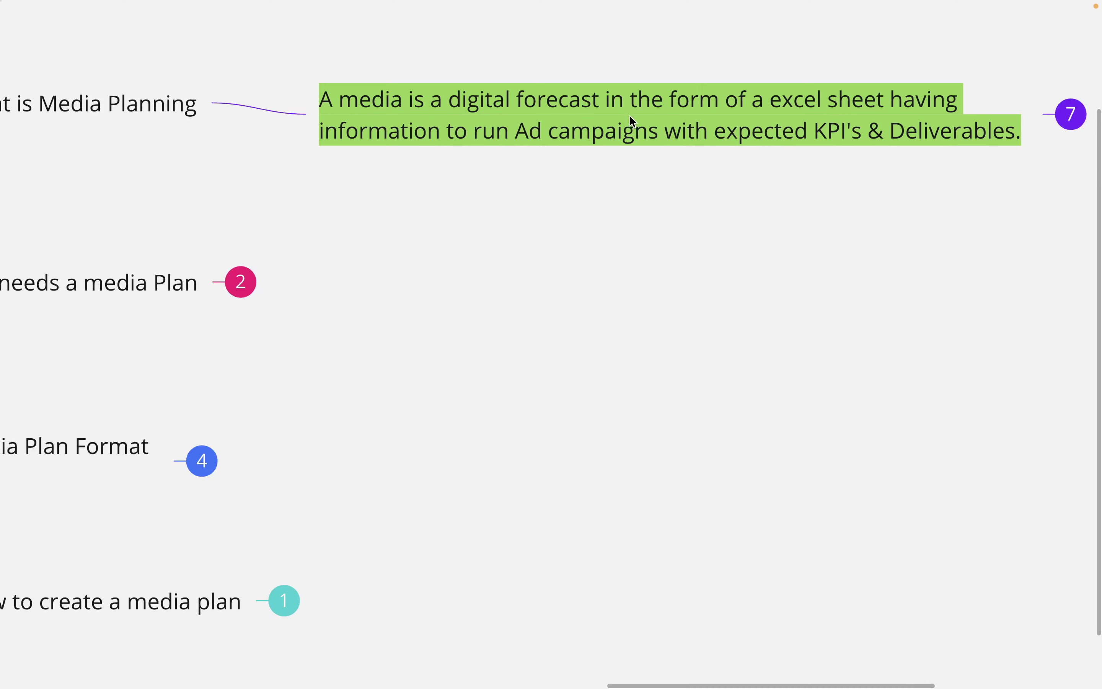
pyautogui.scroll(-2, 633, 118)
pyautogui.scroll(3, 853, 155)
pyautogui.click(828, 165)
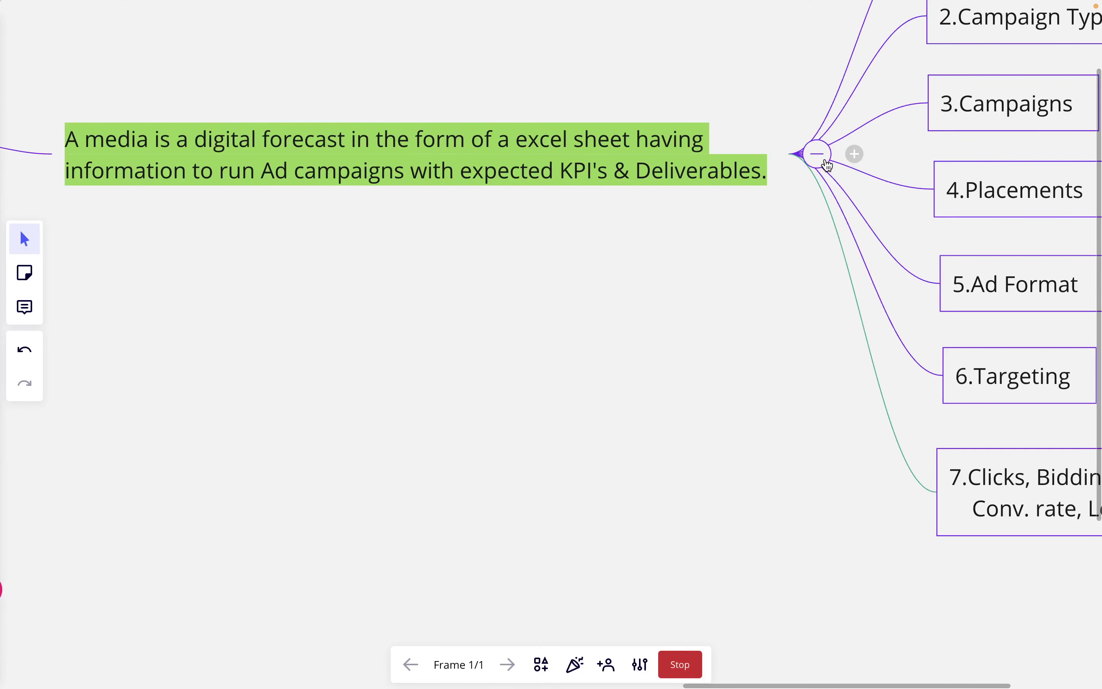
# - Examine the seven media plan components, from Platforms and Campaign Types through Targeting to the clicks, cost and leads metrics
pyautogui.hscroll(9, 819, 153)
pyautogui.scroll(4, 787, 111)
pyautogui.scroll(-1, 774, 100)
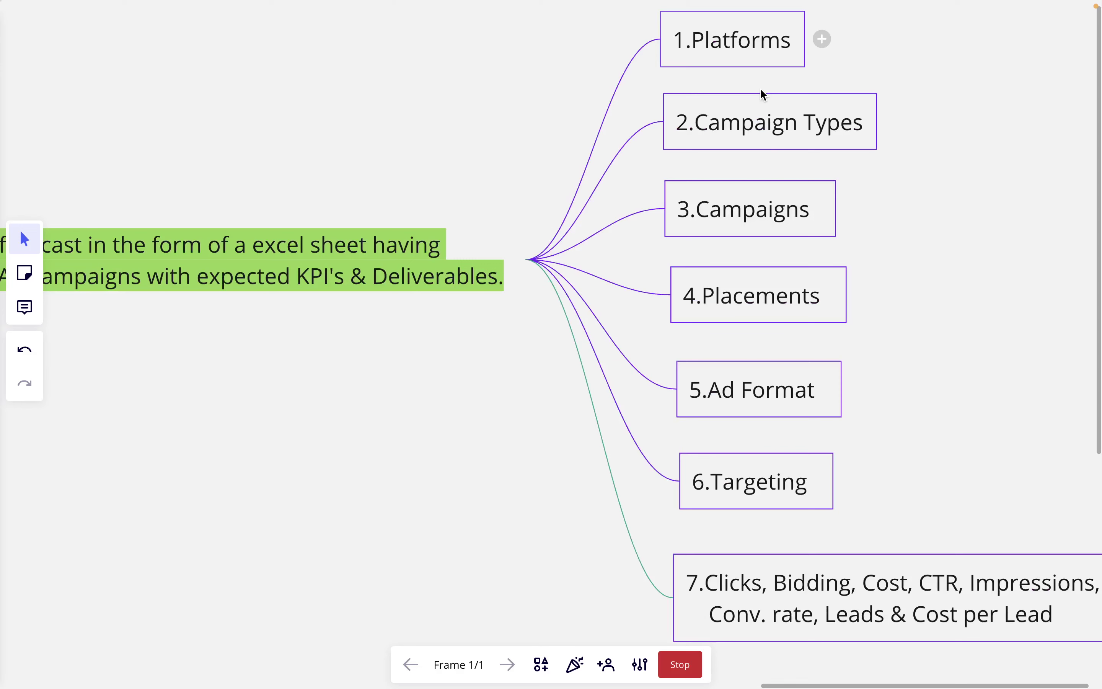
pyautogui.hscroll(2, 747, 82)
pyautogui.scroll(1, 734, 71)
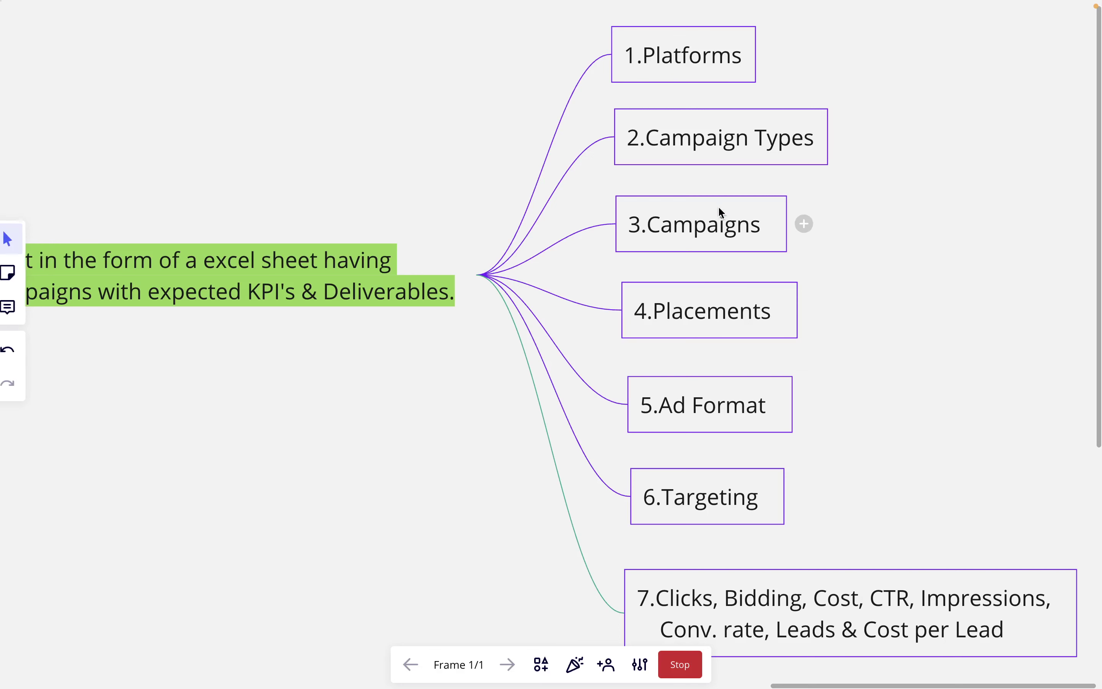
pyautogui.scroll(-2, 713, 229)
pyautogui.hscroll(-1, 713, 229)
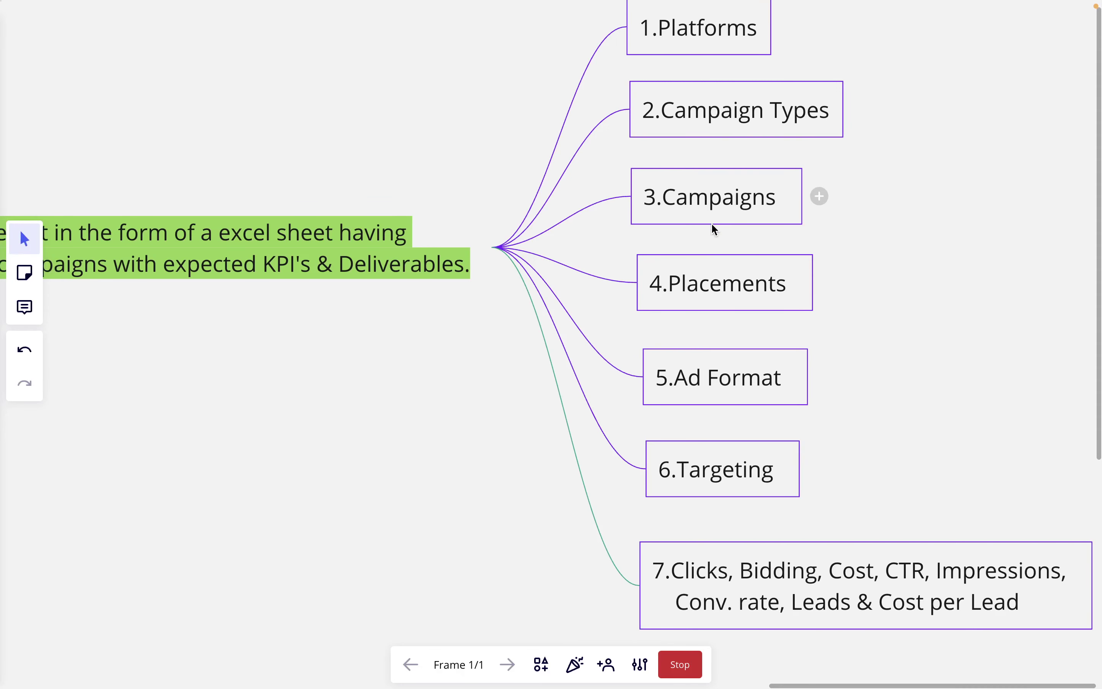
pyautogui.scroll(-2, 713, 228)
pyautogui.hscroll(1, 713, 228)
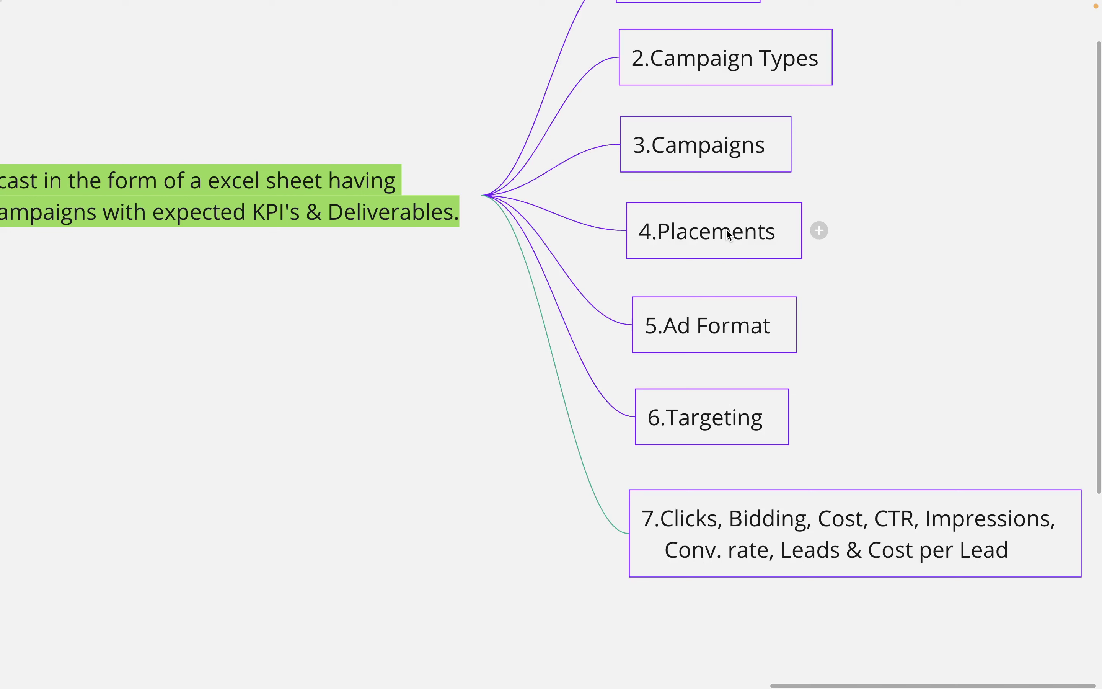
pyautogui.scroll(-2, 728, 234)
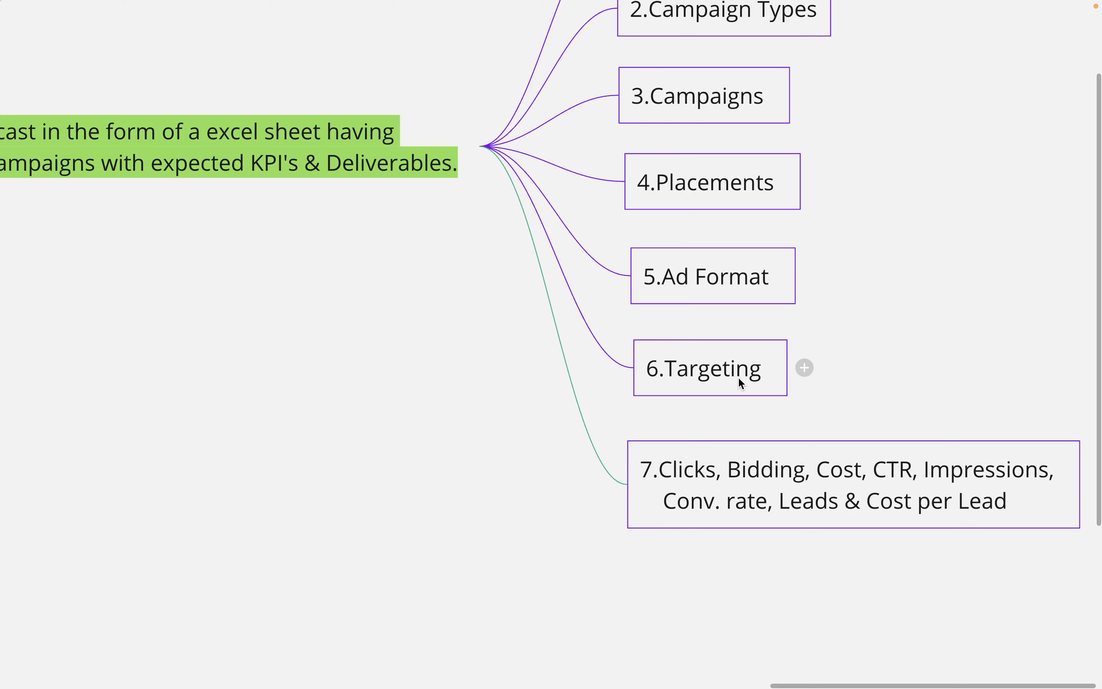
pyautogui.scroll(-3, 738, 376)
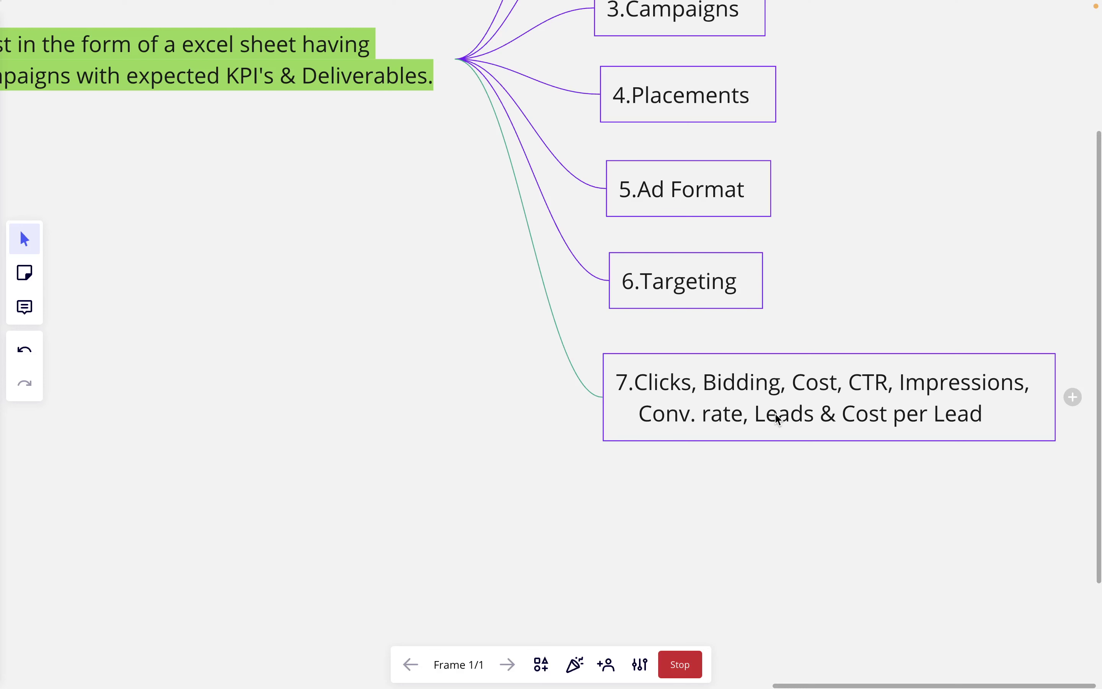
pyautogui.scroll(3, 771, 337)
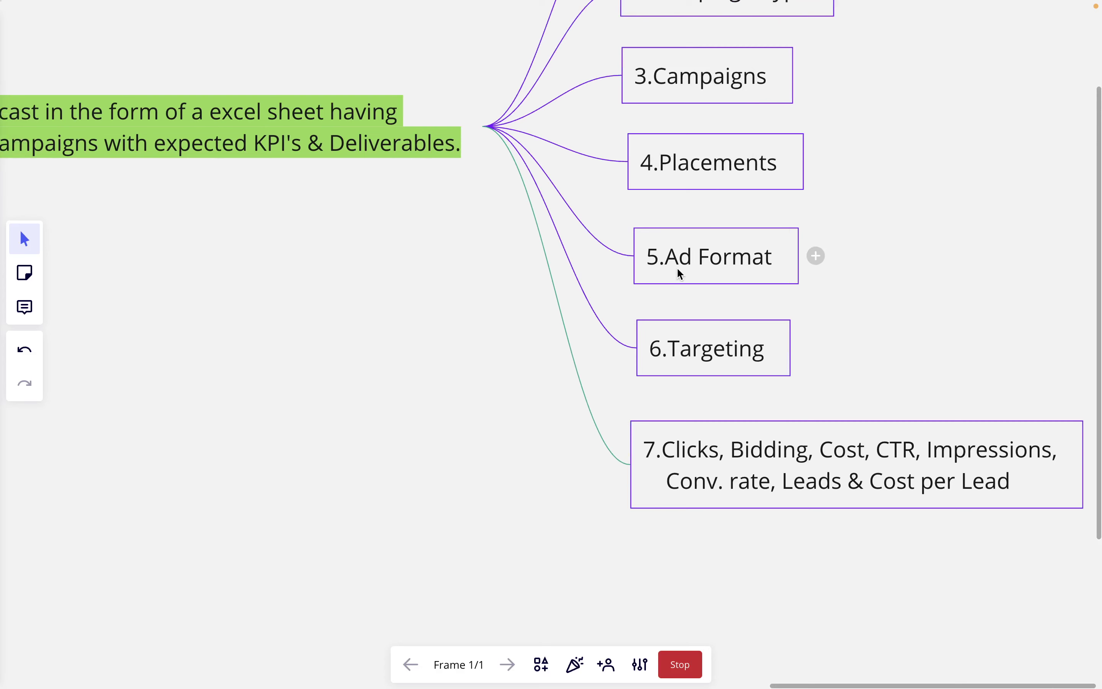
# - Expand the "2.Who needs a media Plan" branch of the mind map
pyautogui.hscroll(-6, 679, 276)
pyautogui.hscroll(-10, 630, 278)
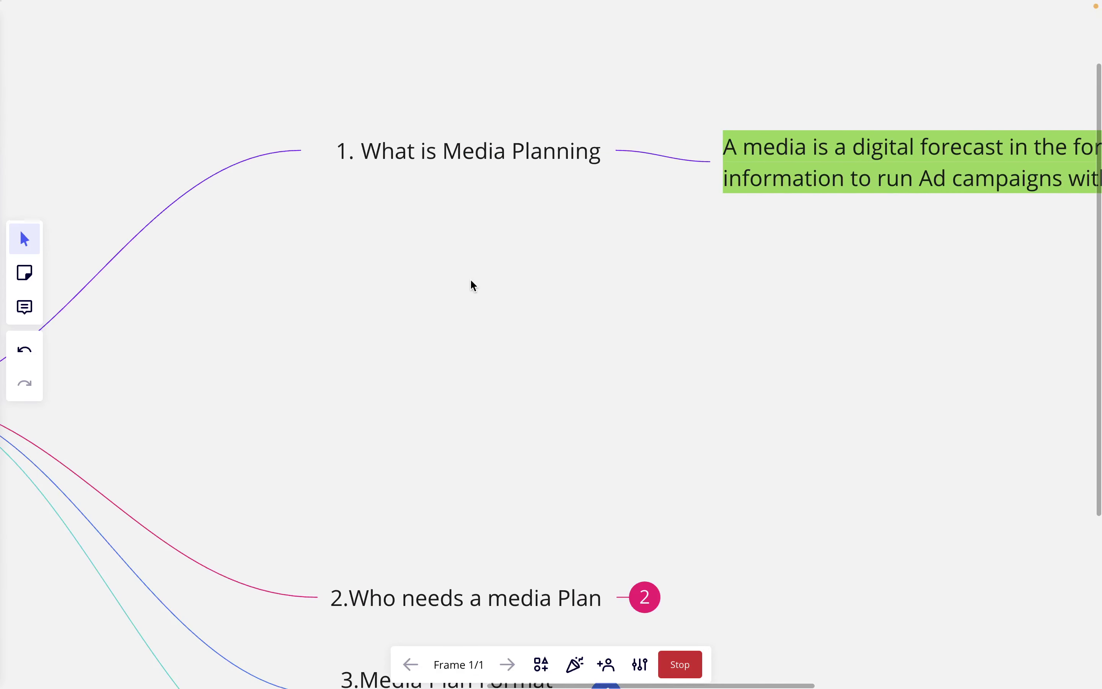
pyautogui.scroll(-8, 441, 291)
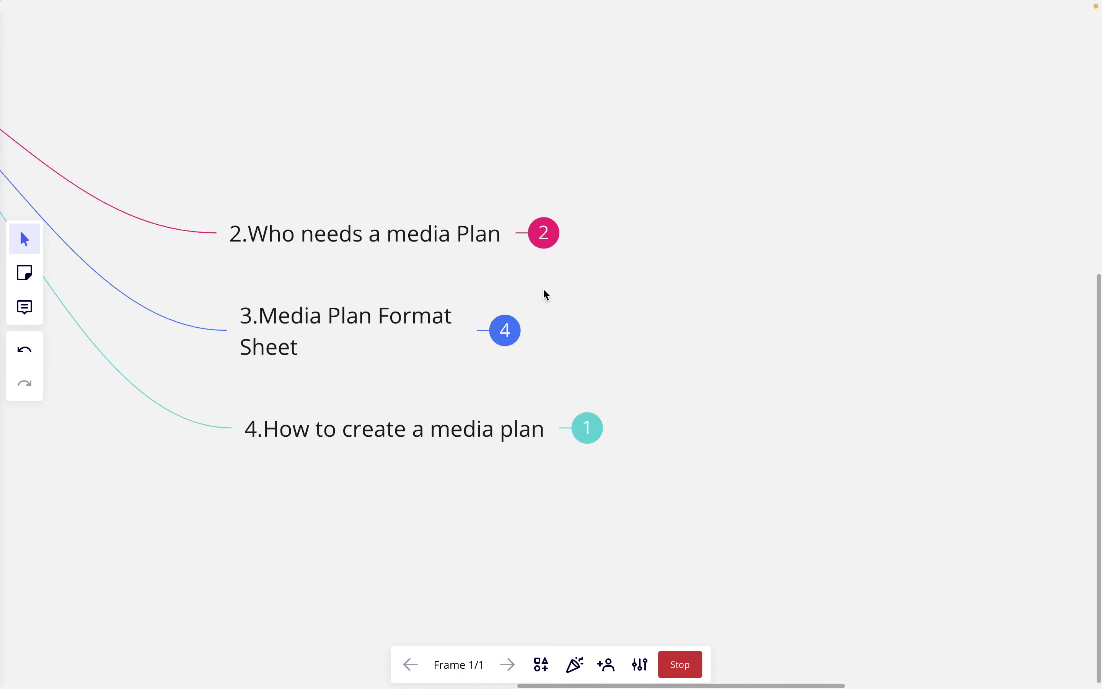
pyautogui.click(545, 242)
pyautogui.hscroll(3, 602, 241)
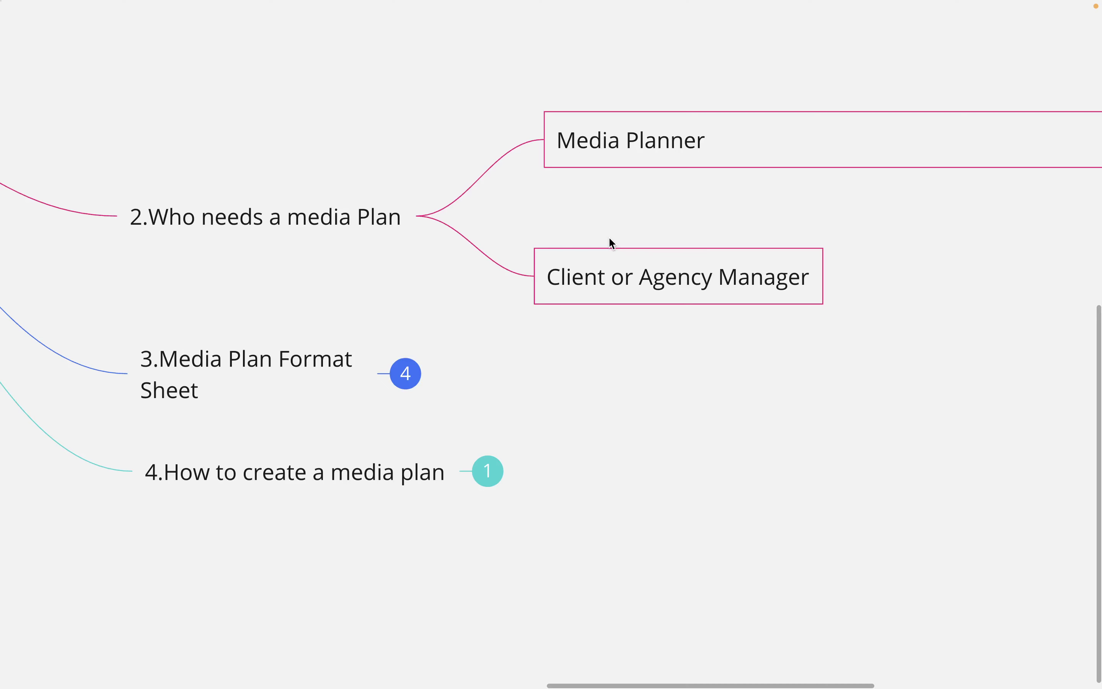
# - Expand the "3.Media Plan Format Sheet" branch to show its child nodes
pyautogui.scroll(-3, 609, 237)
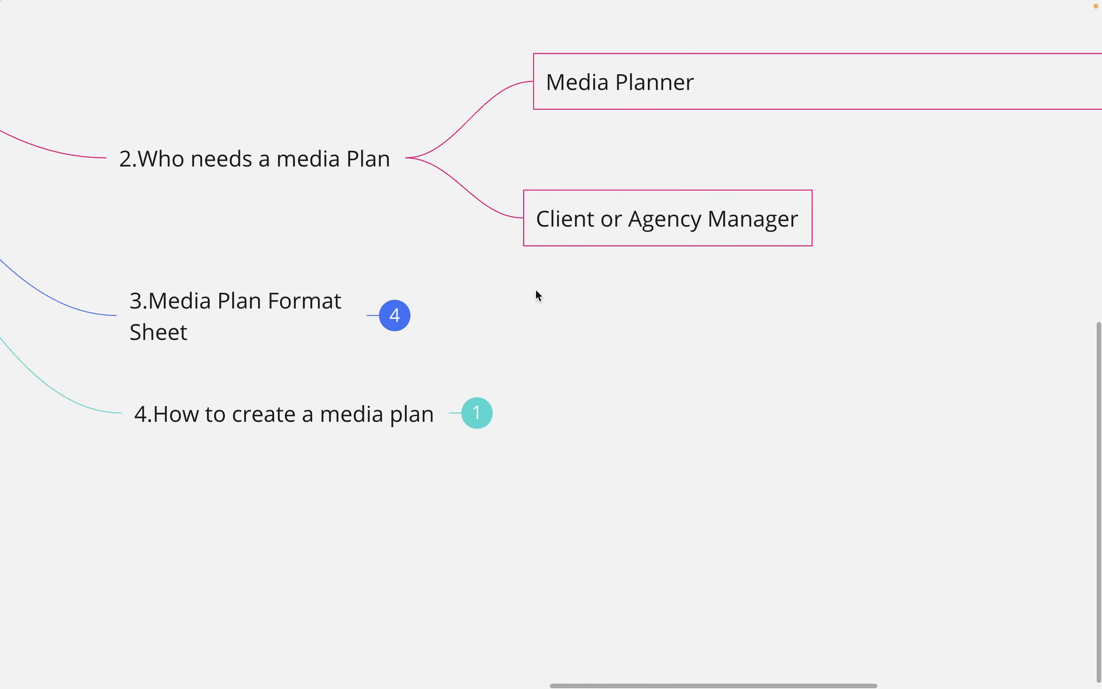
pyautogui.click(395, 311)
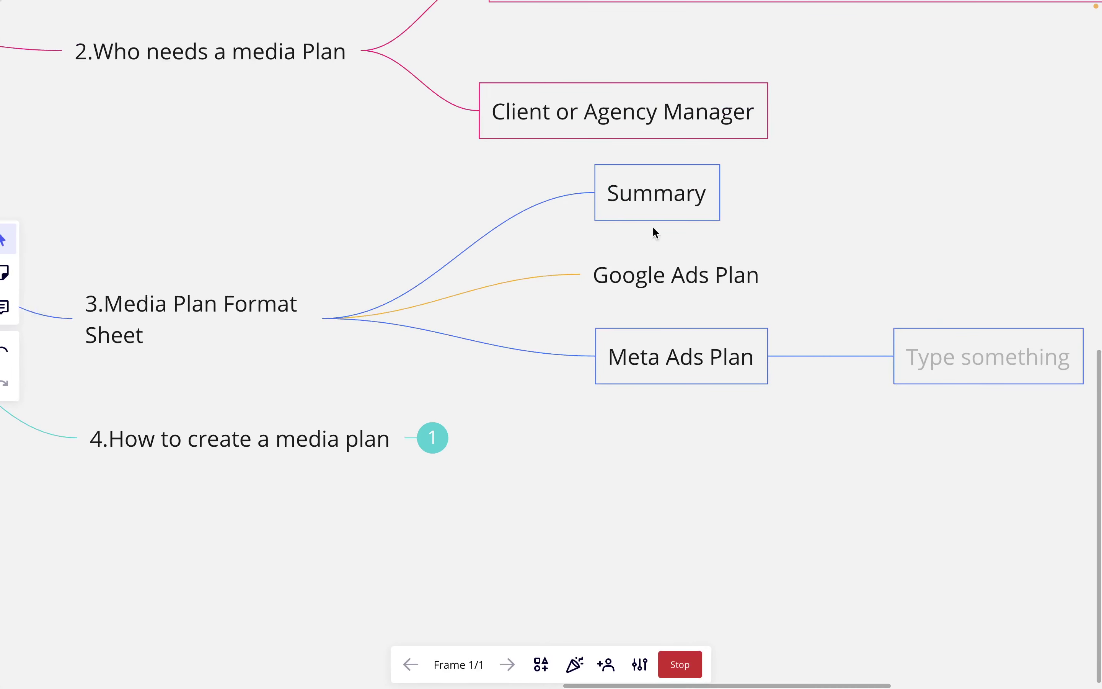
pyautogui.hscroll(2, 647, 209)
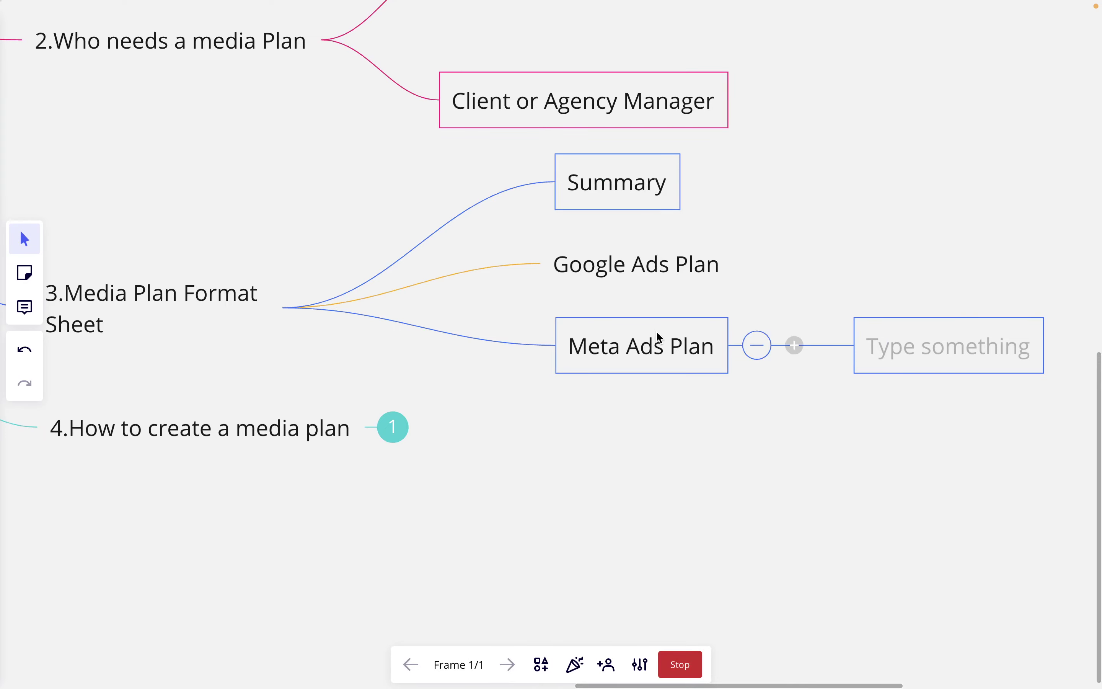
# - Bring up the Plan Summary sheet of the media plan in Google Sheets, and return to the mind map
pyautogui.hotkey('ctrl', 'Right')
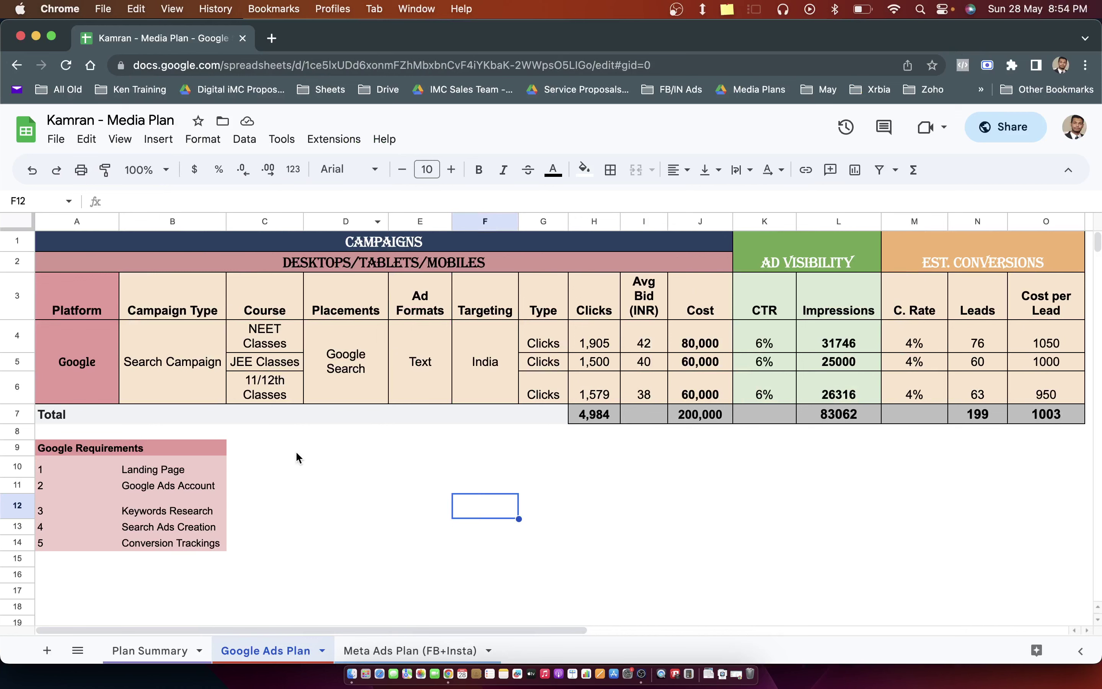
pyautogui.click(127, 651)
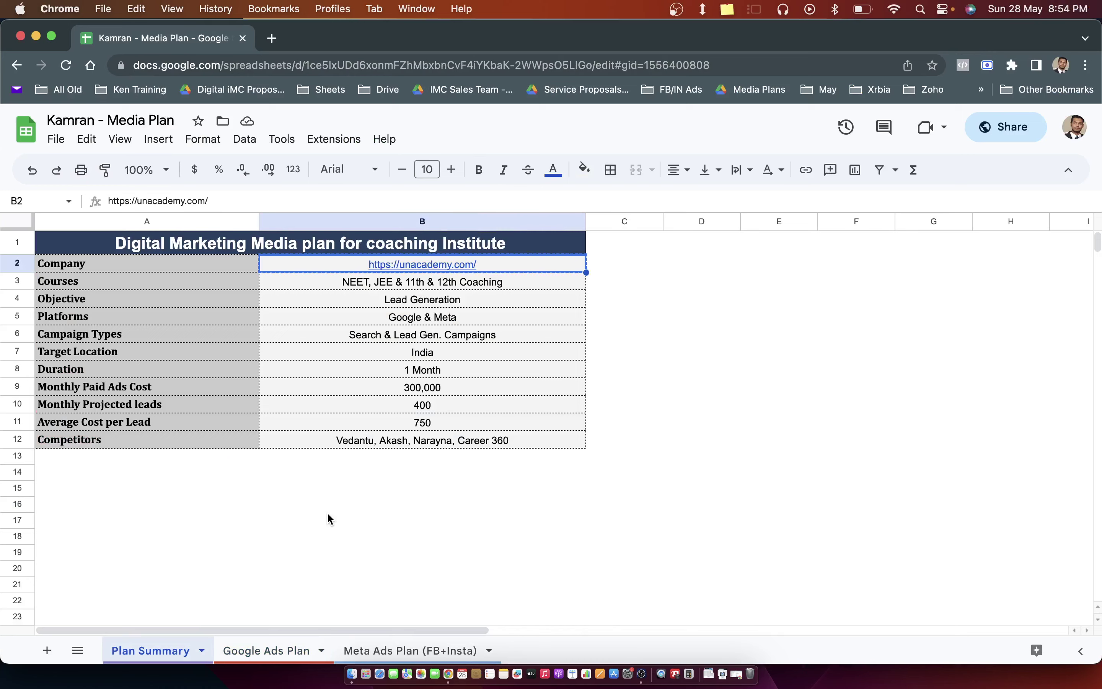
pyautogui.hotkey('ctrl', 'Left')
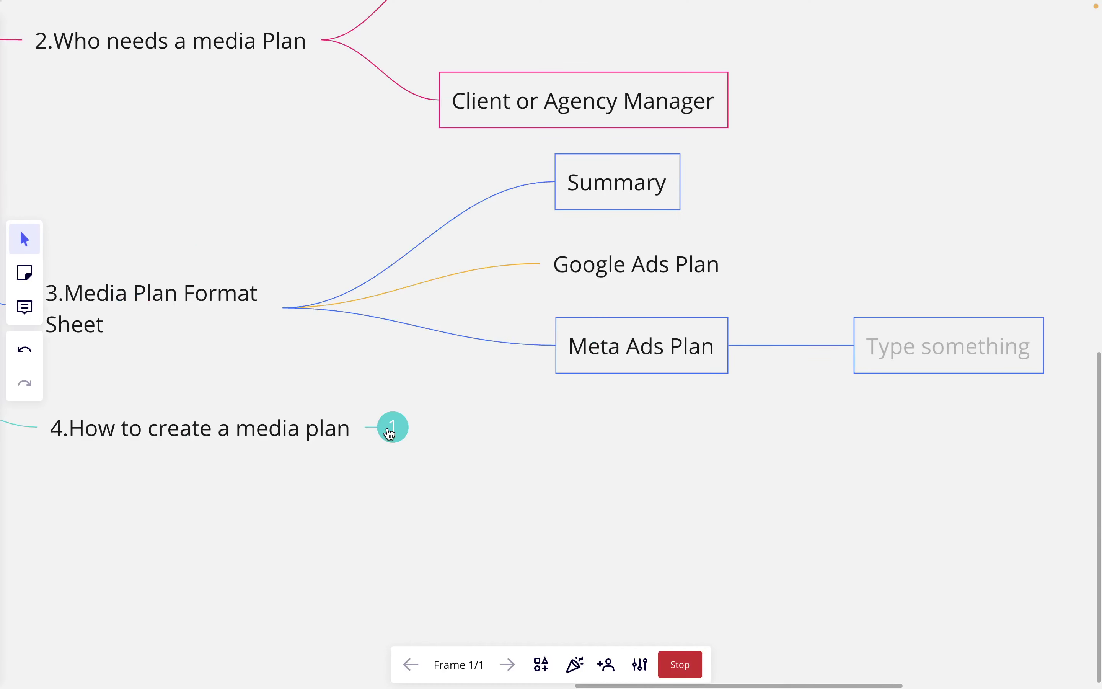
# - Expand the "4.How to create a media plan" branch and read the lead generation brief in it
pyautogui.click(392, 428)
pyautogui.hscroll(4, 448, 527)
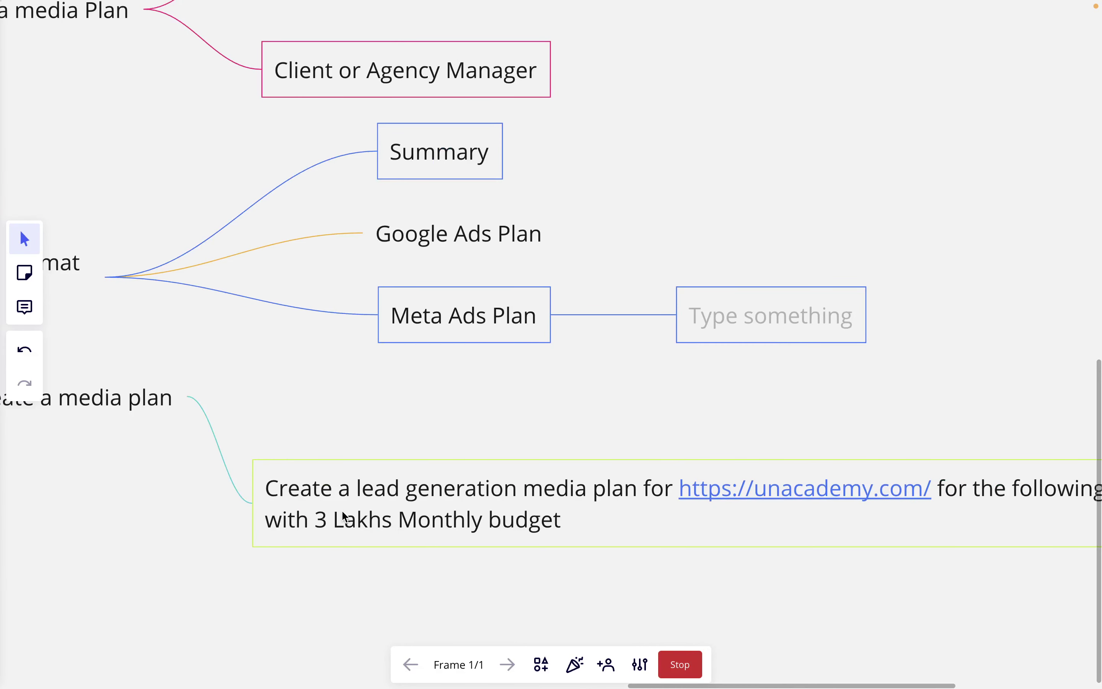
pyautogui.hscroll(2, 344, 517)
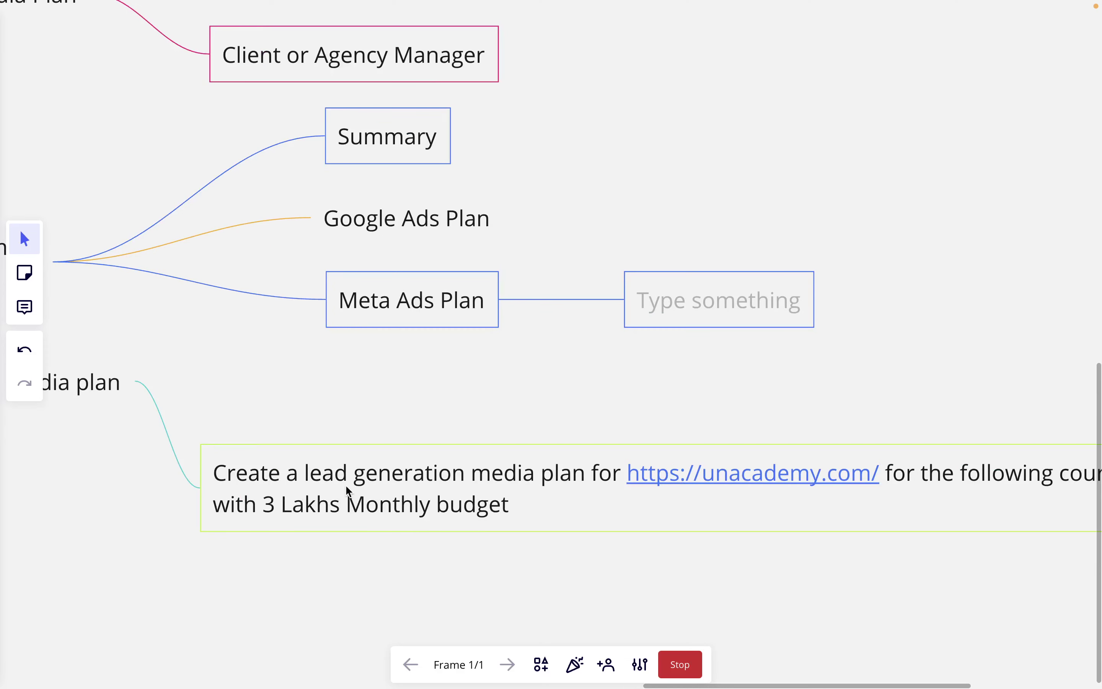
pyautogui.hscroll(5, 551, 493)
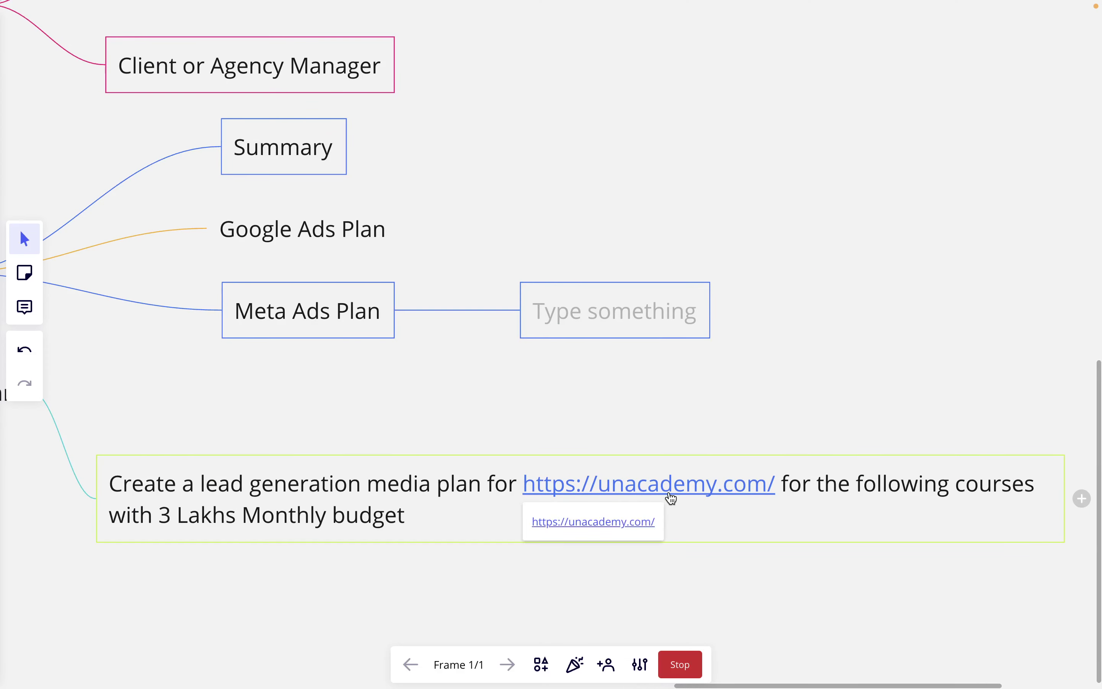
pyautogui.scroll(-3, 647, 495)
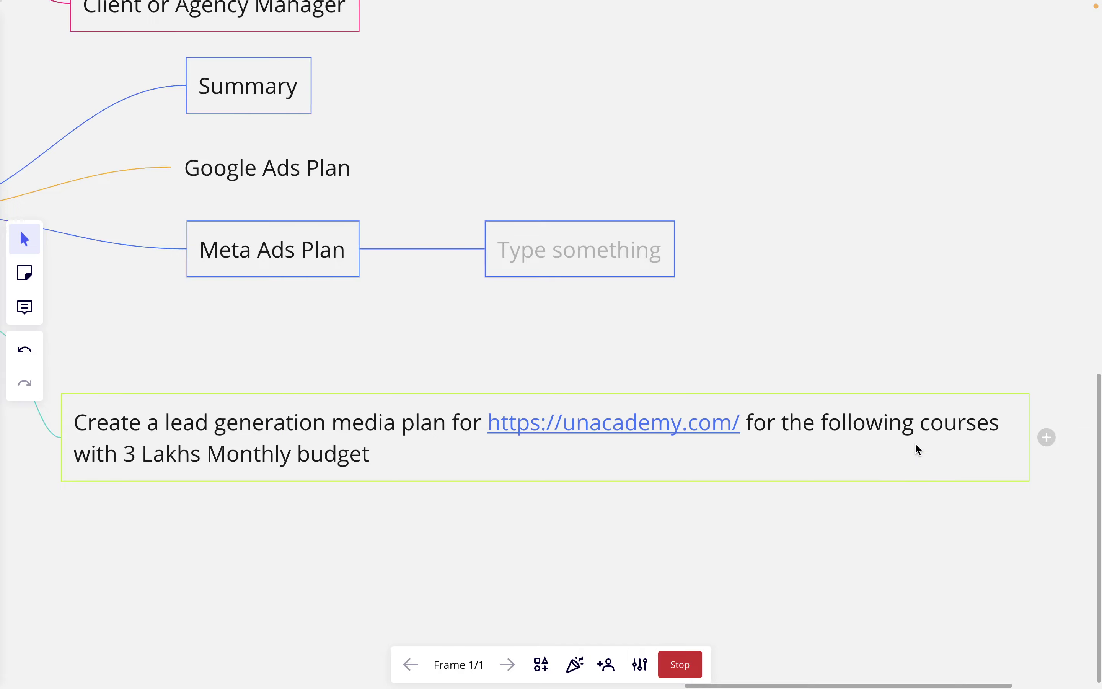
pyautogui.hscroll(2, 930, 445)
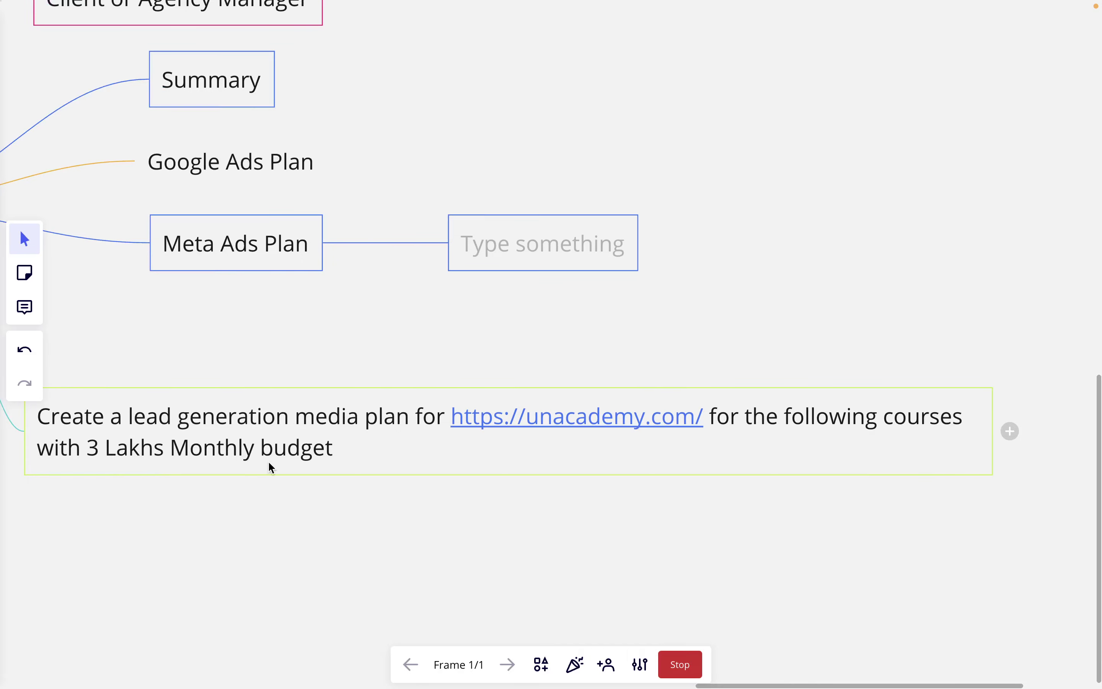
pyautogui.hscroll(2, 253, 457)
# - Switch to the Google Sheets media plan and review the Courses, Platforms and Monthly Paid Ads Cost entries in the plan summary
pyautogui.press('super+Tab')
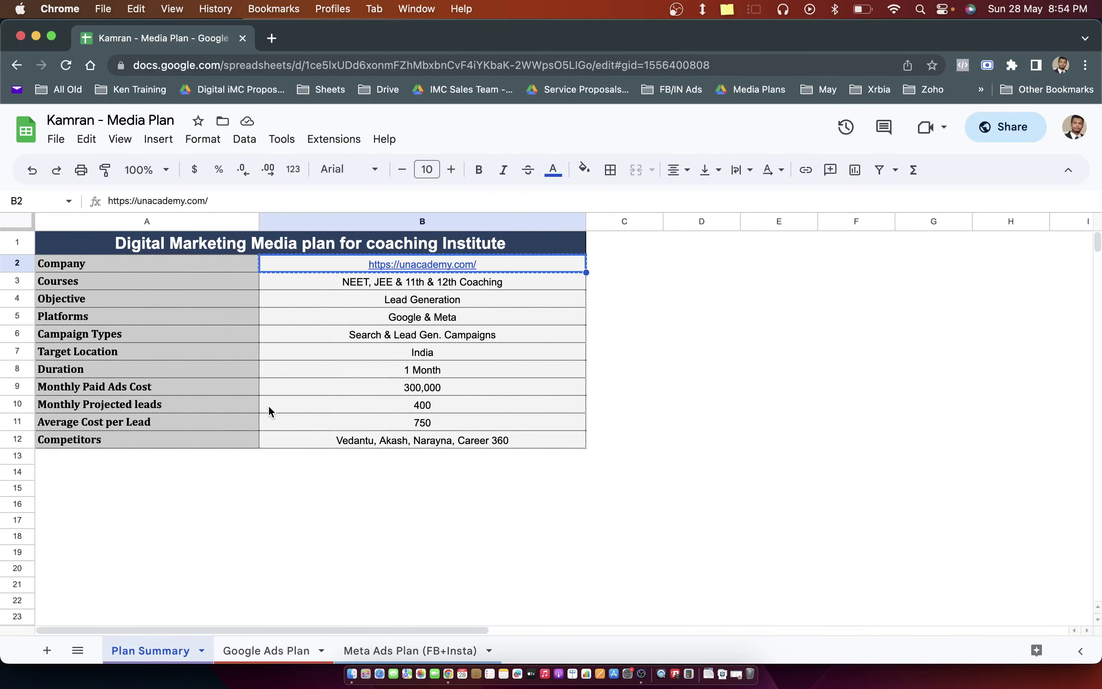
pyautogui.click(687, 343)
pyautogui.click(517, 285)
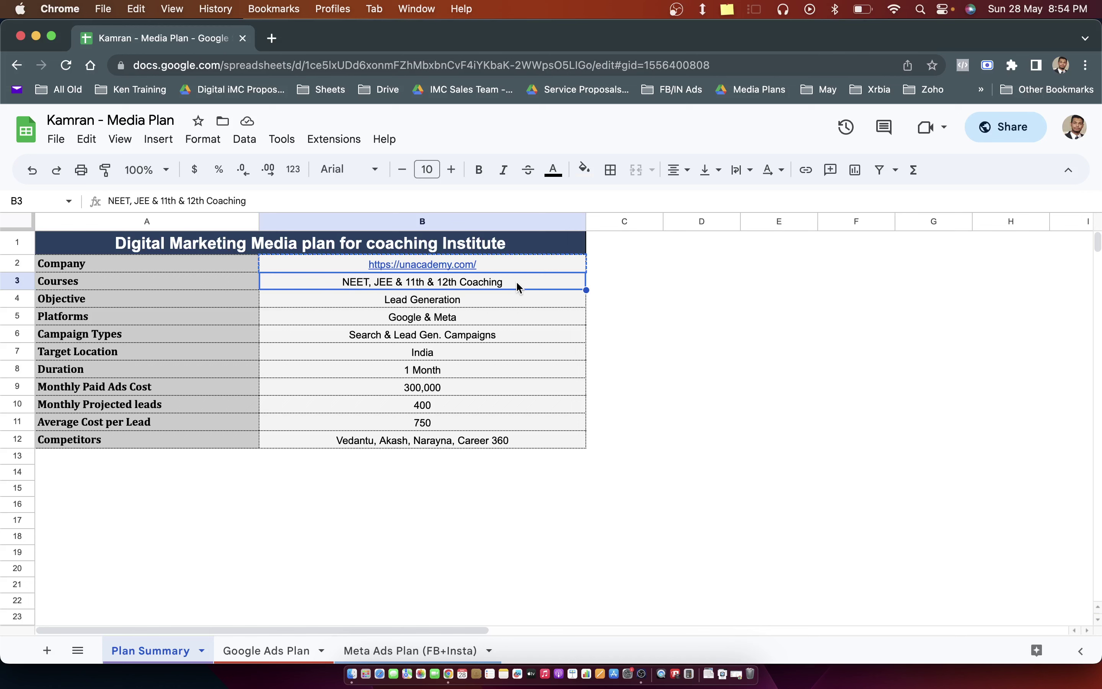
pyautogui.click(392, 320)
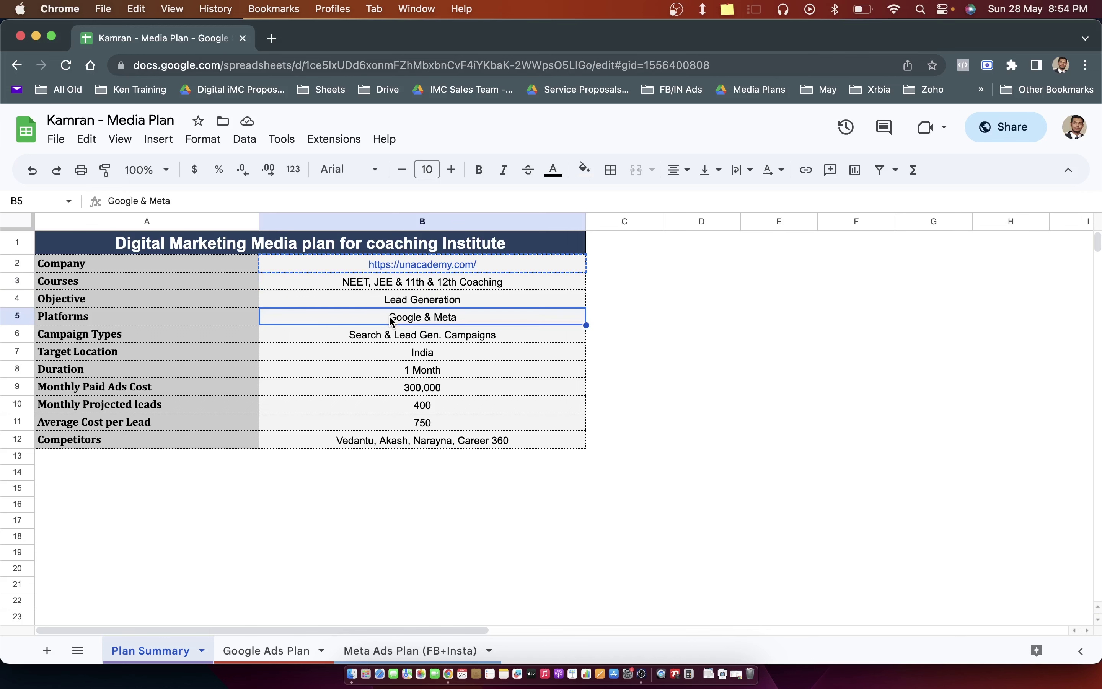
pyautogui.click(421, 393)
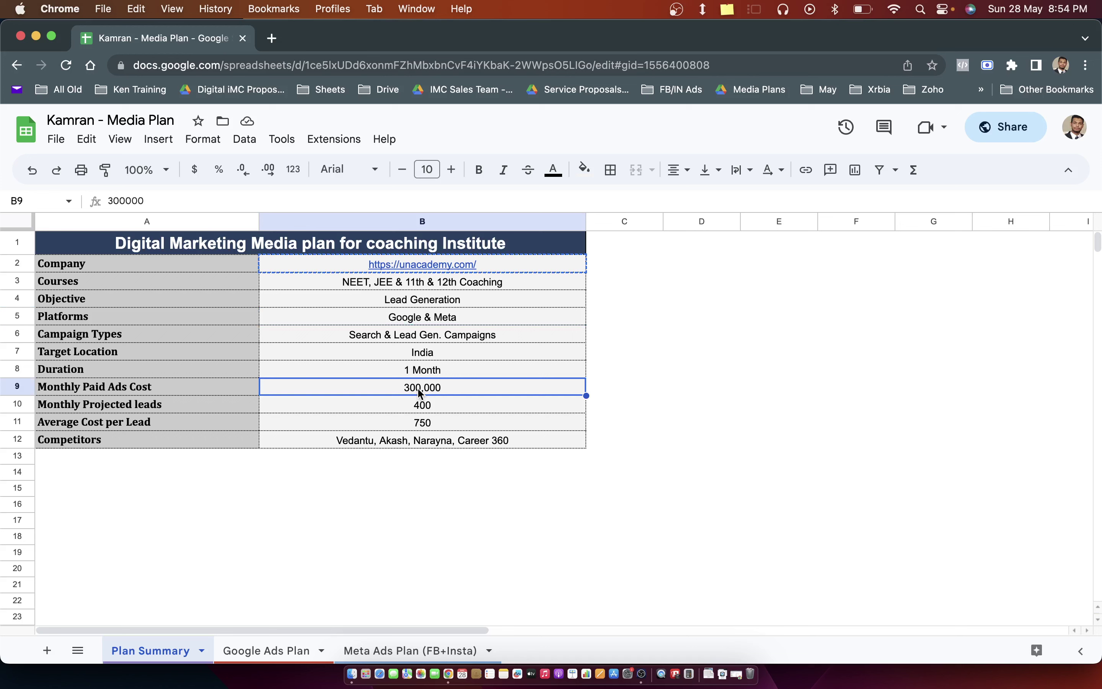
# - Clear the Monthly Projected leads value in cell B10 of the plan summary
pyautogui.click(445, 409)
pyautogui.press('BackSpace')
pyautogui.press('Return')
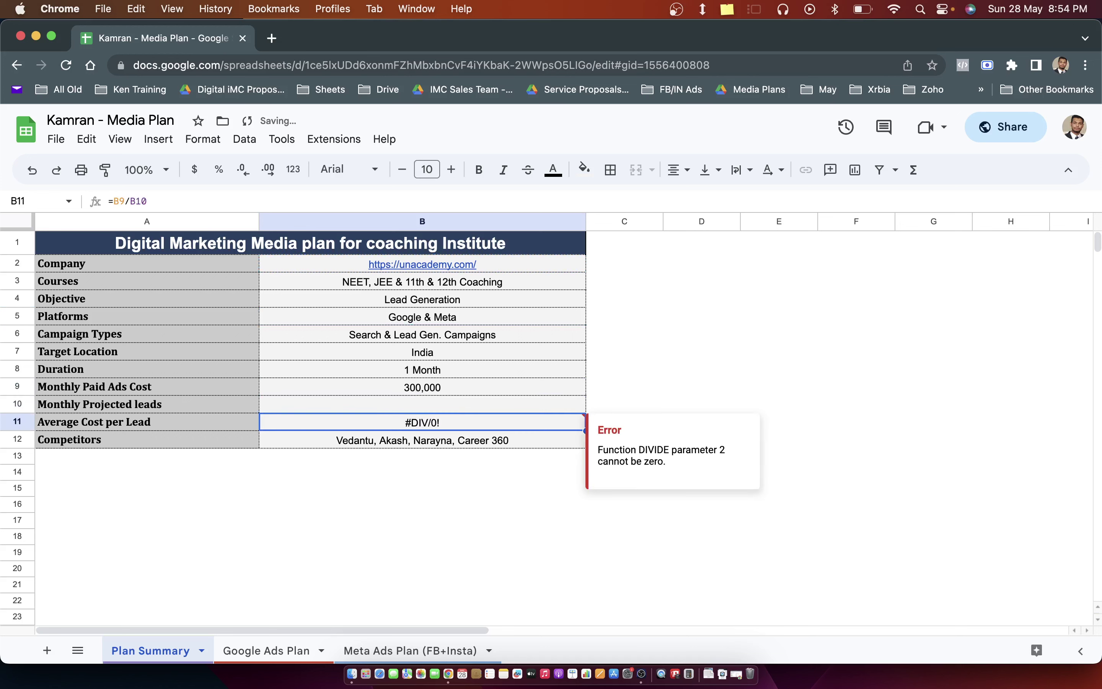
# - Clear the Average Cost per Lead formula in cell B11 of the plan summary
pyautogui.press('BackSpace')
pyautogui.click(422, 404)
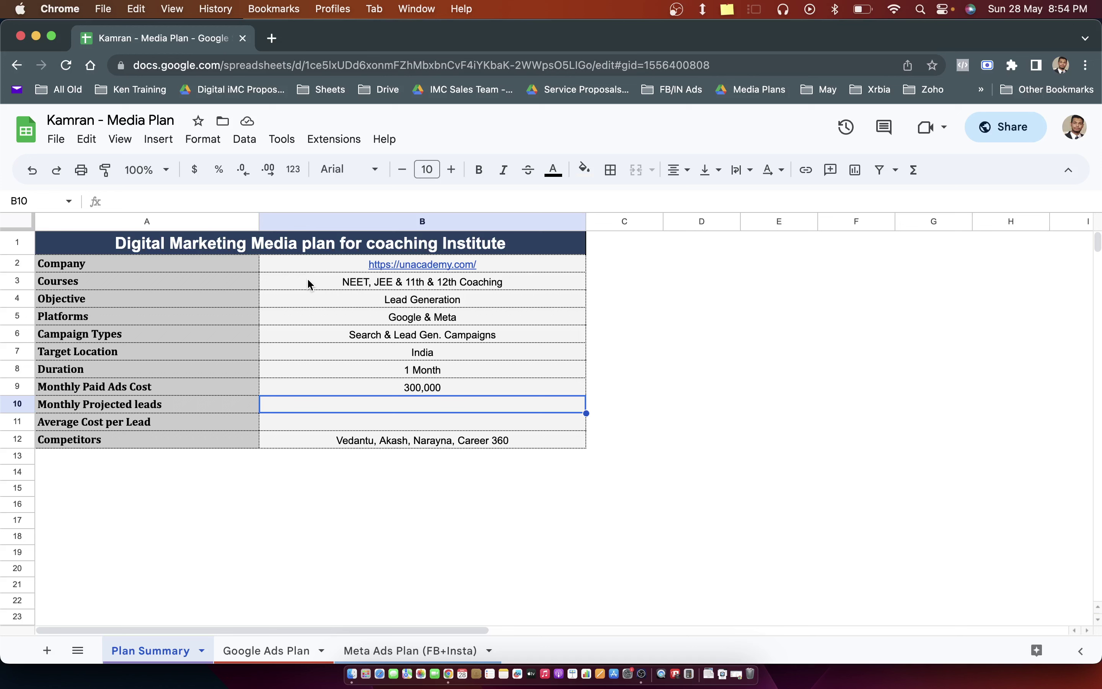
# - Switch to the ChatGPT conversation and find the earlier Google and Facebook media plan prompt for Unacademy
pyautogui.hotkey('ctrl', 'Left')
pyautogui.hotkey('ctrl', 'Left')
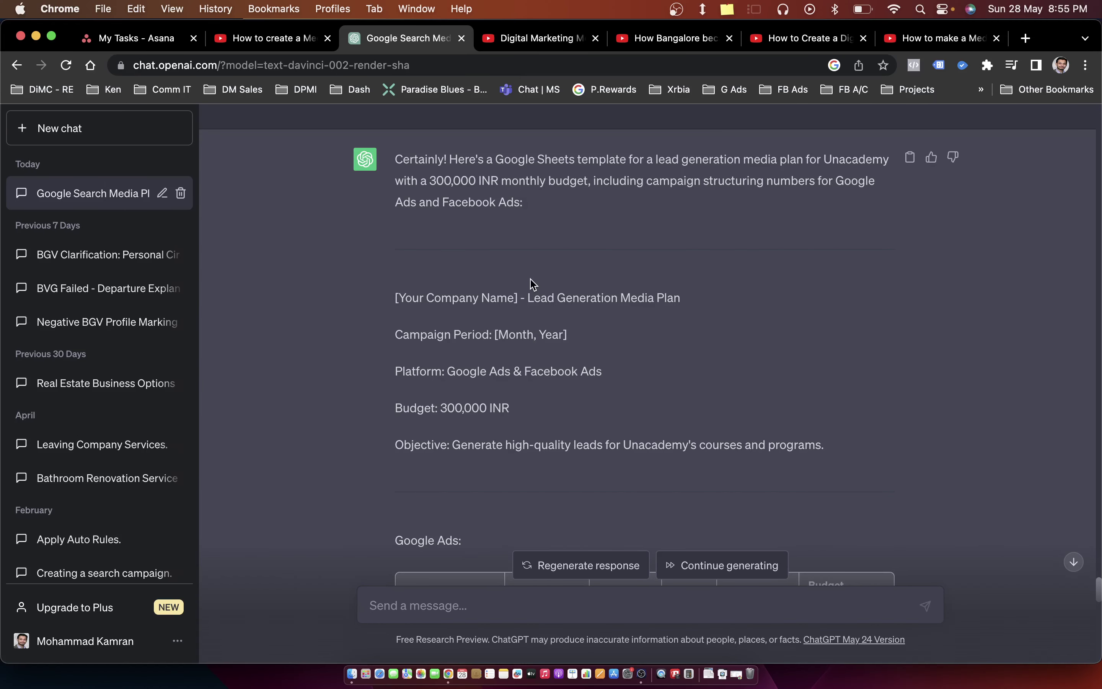
pyautogui.scroll(1, 501, 245)
pyautogui.scroll(3, 503, 185)
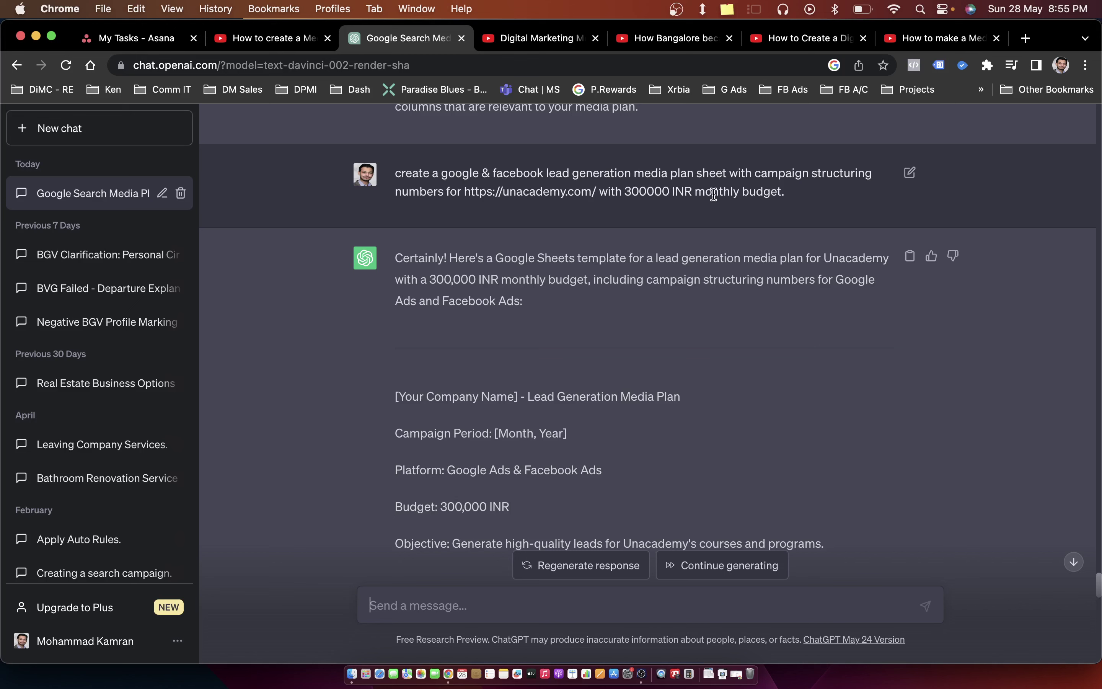
pyautogui.moveTo(797, 194); pyautogui.dragTo(774, 187)
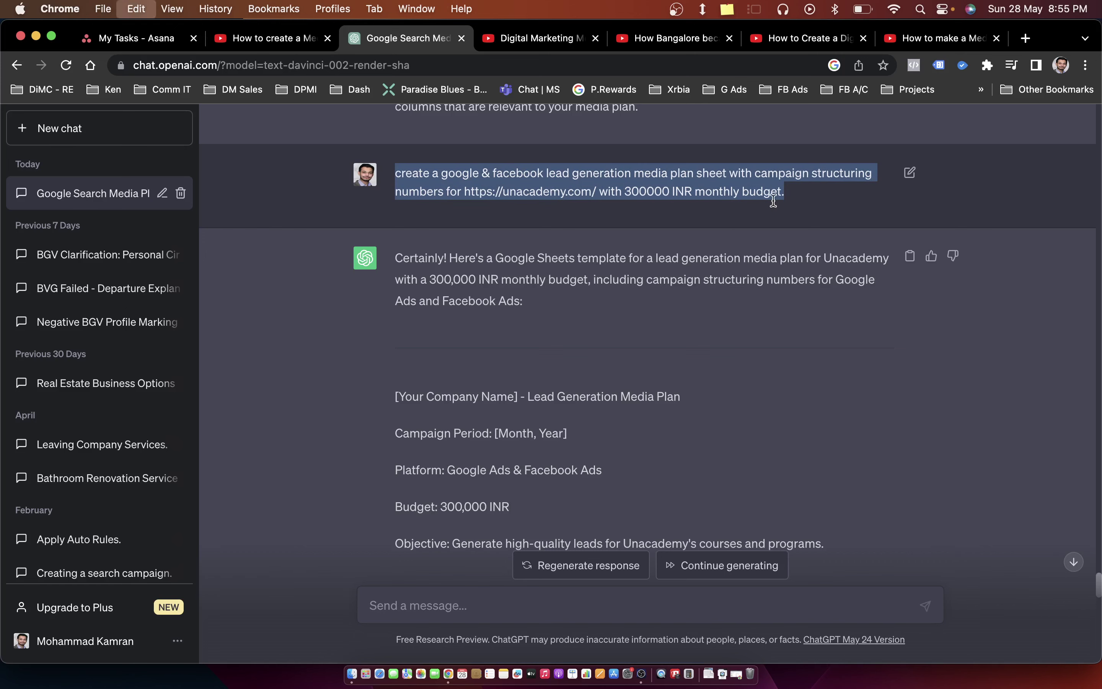
pyautogui.scroll(-2, 638, 364)
pyautogui.click(467, 619)
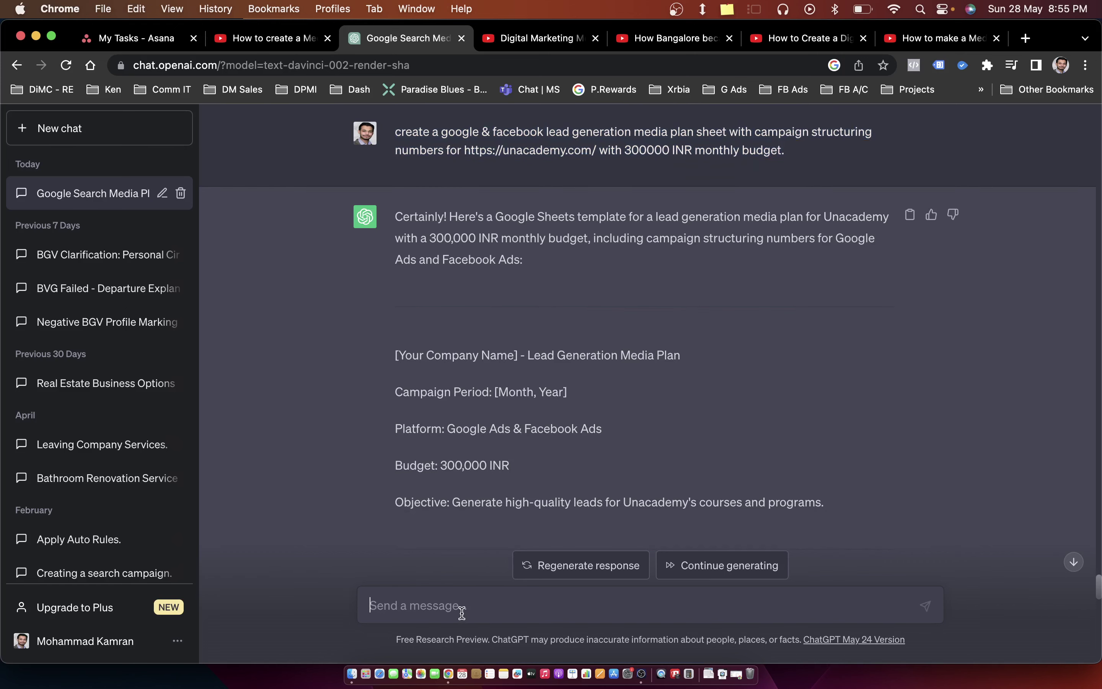
pyautogui.write('create a google & facebook lead generation media plan sheet with campaign structuring numbers for https://unacademy.com/ with 300000 INR monthly budget.')
pyautogui.press('Return')
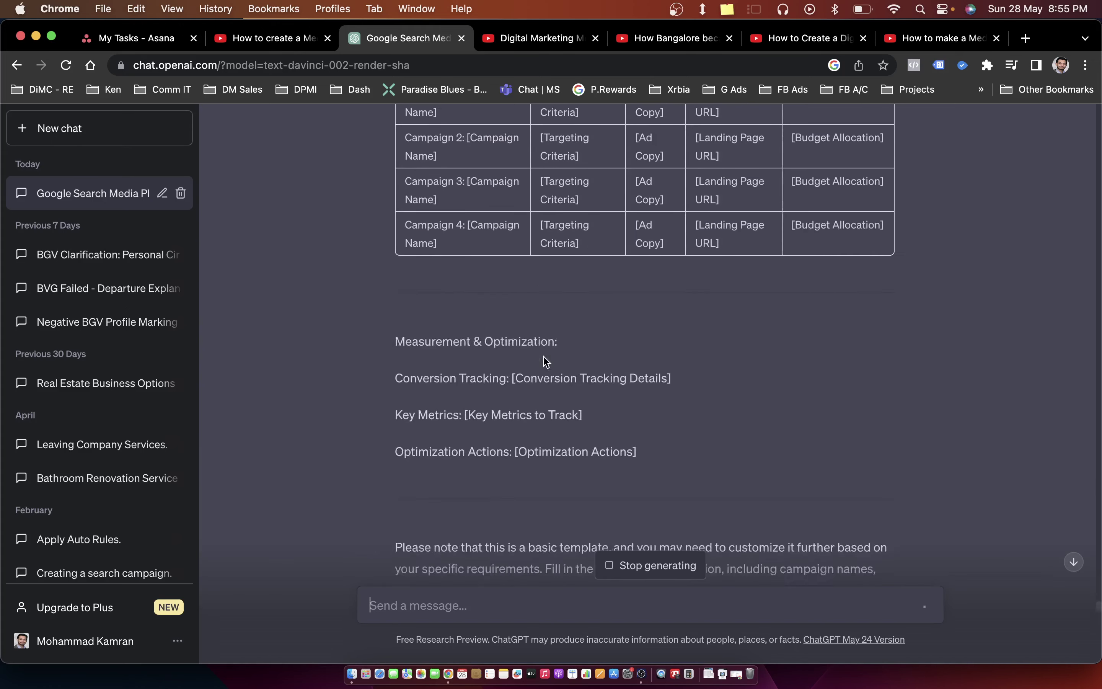
# - Examine the generated lead generation plan from its campaign details and Google Ads table down to the remarketing section
pyautogui.scroll(6, 544, 354)
pyautogui.scroll(15, 545, 350)
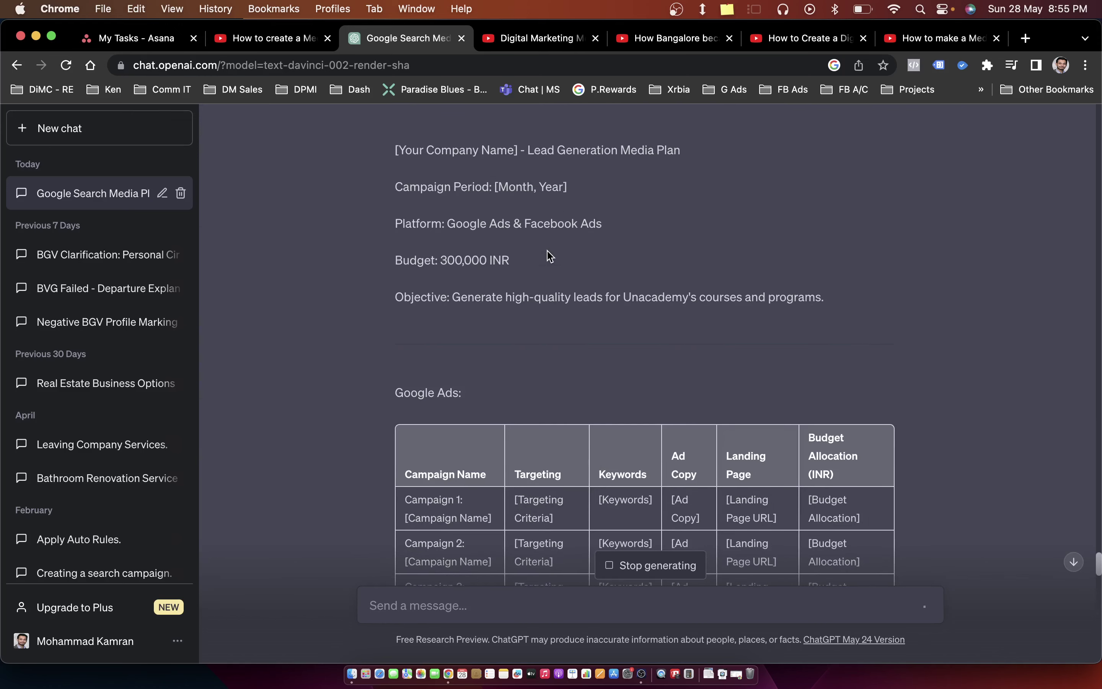
pyautogui.scroll(2, 551, 253)
pyautogui.scroll(-5, 488, 283)
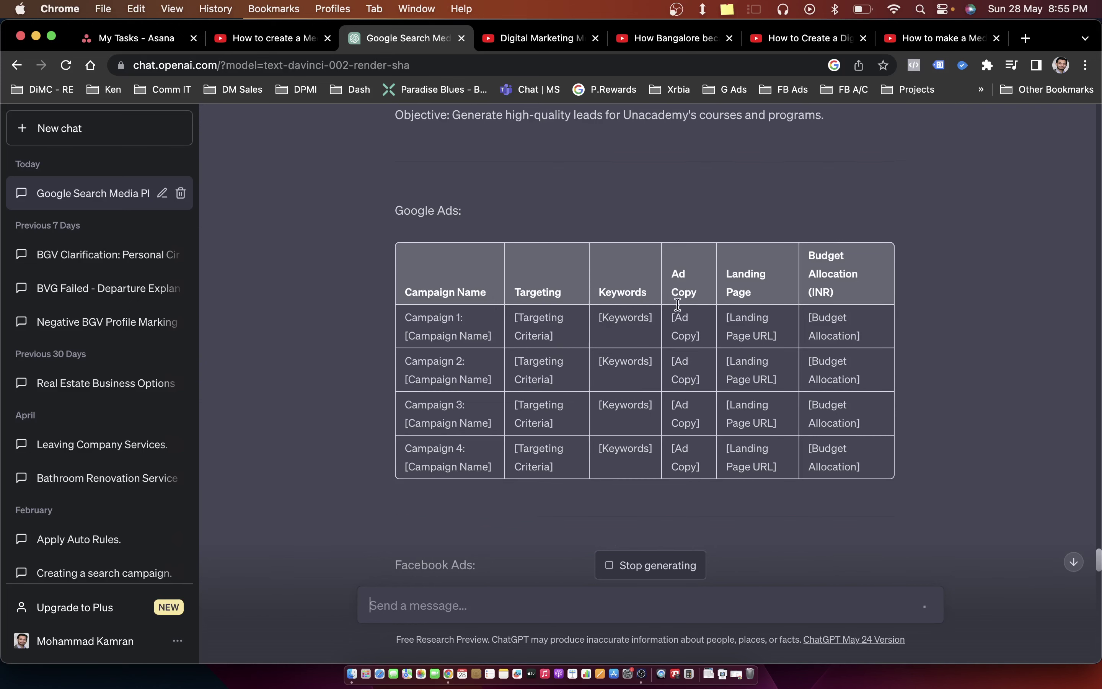
pyautogui.scroll(-9, 679, 319)
pyautogui.scroll(-8, 680, 330)
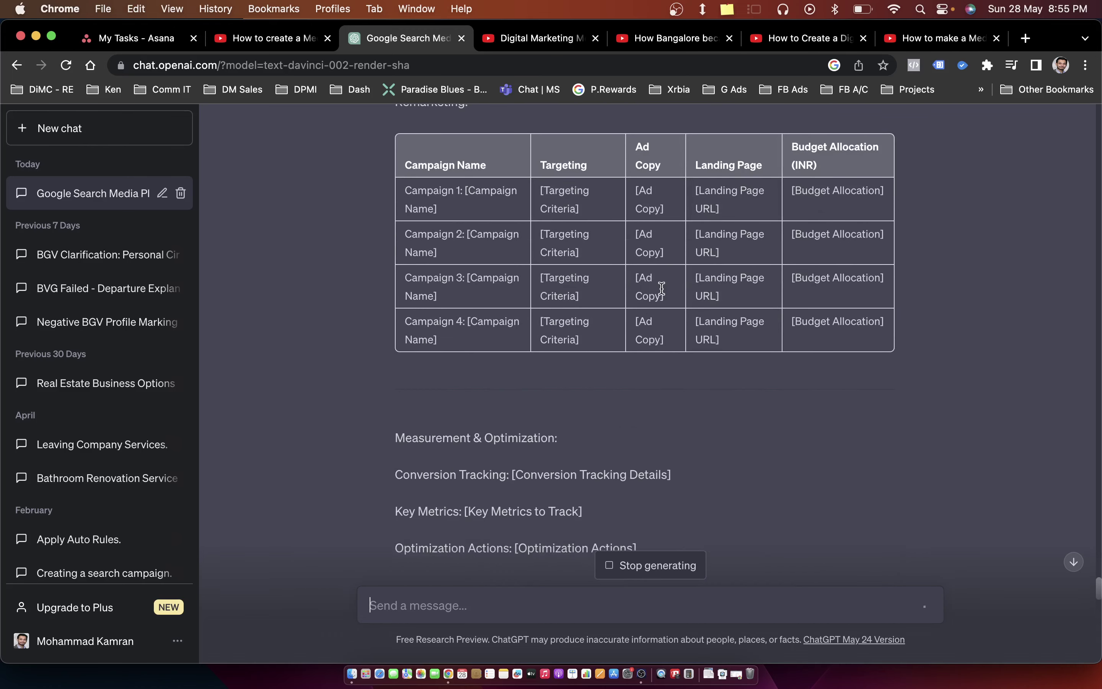
# - Review the Remarketing table, the Measurement & Optimization section and the closing notes of the ChatGPT response
pyautogui.scroll(3, 663, 292)
pyautogui.scroll(1, 664, 293)
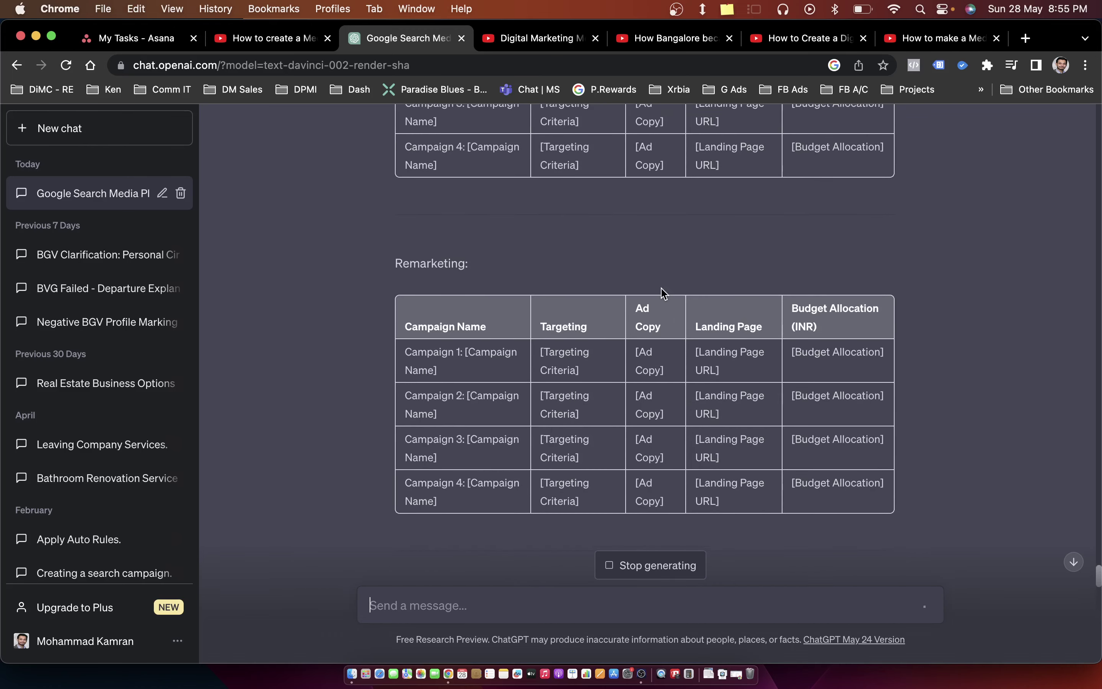
pyautogui.scroll(3, 661, 292)
pyautogui.scroll(-5, 661, 292)
pyautogui.scroll(-4, 509, 401)
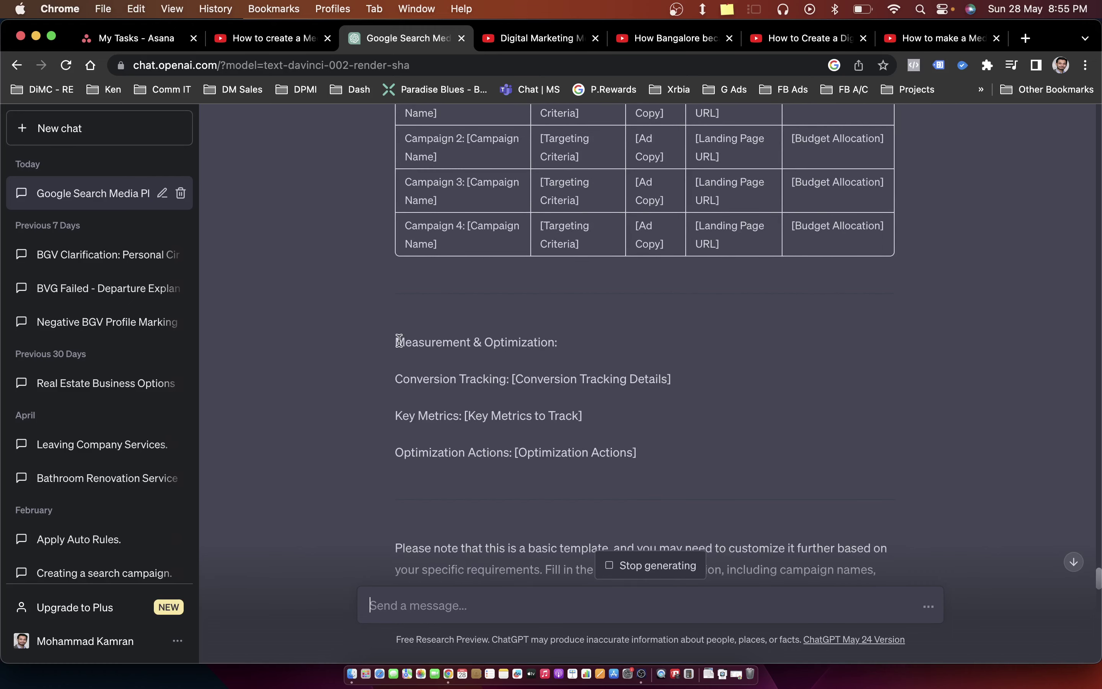
pyautogui.scroll(-1, 481, 435)
pyautogui.scroll(-7, 479, 430)
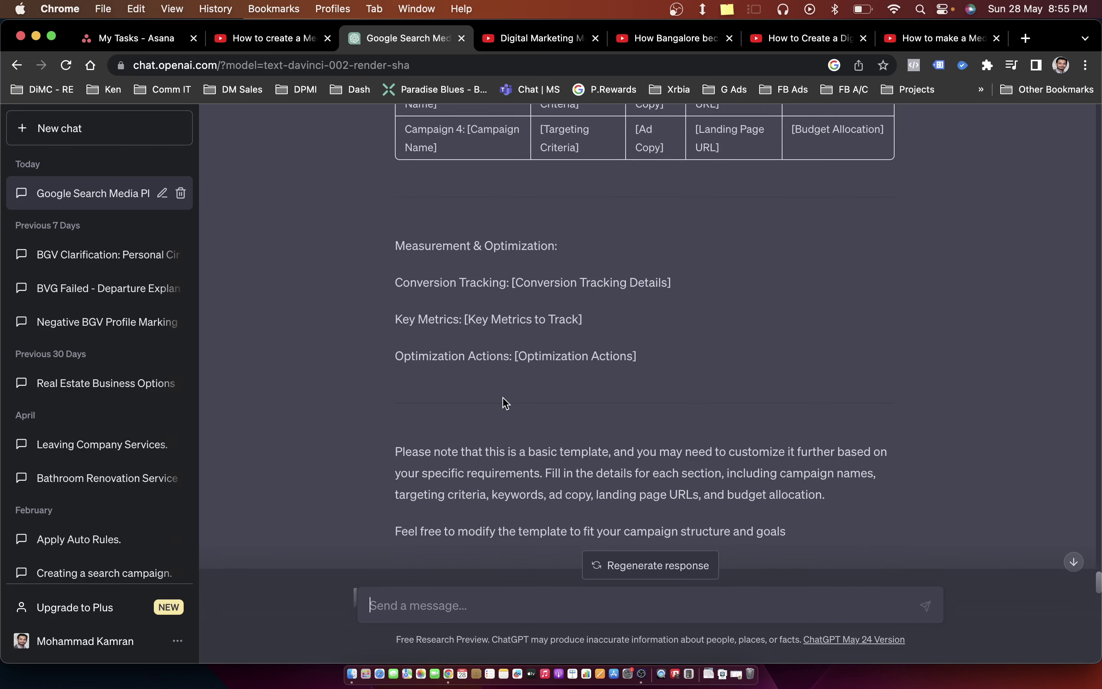
pyautogui.scroll(14, 595, 402)
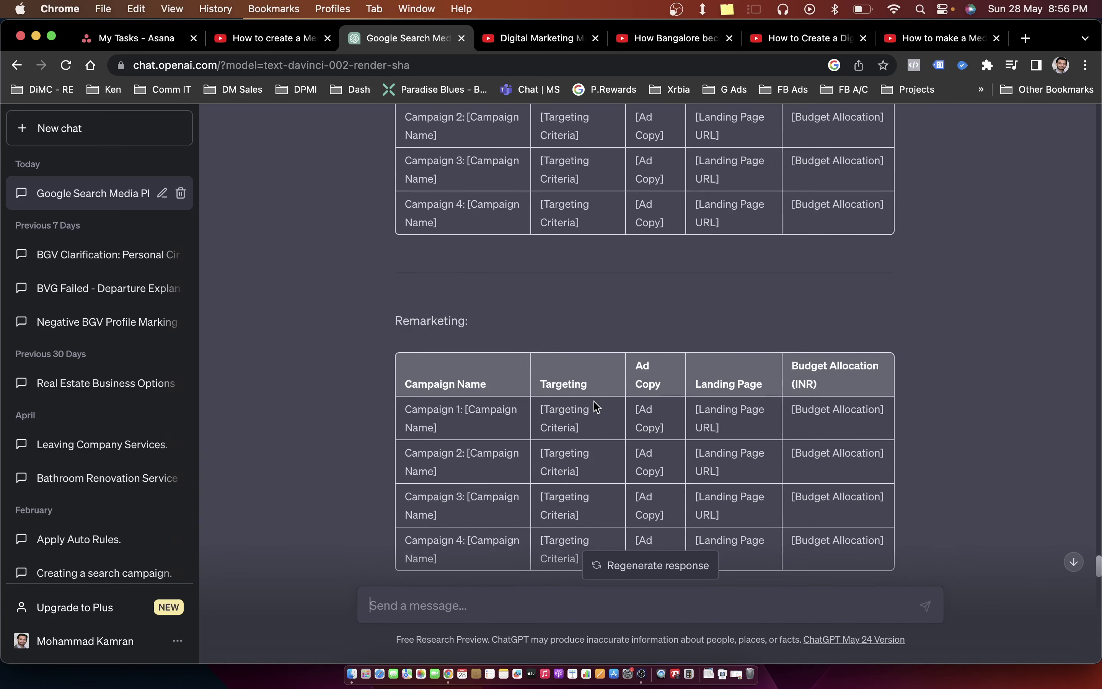
pyautogui.scroll(-17, 655, 327)
pyautogui.scroll(3, 659, 332)
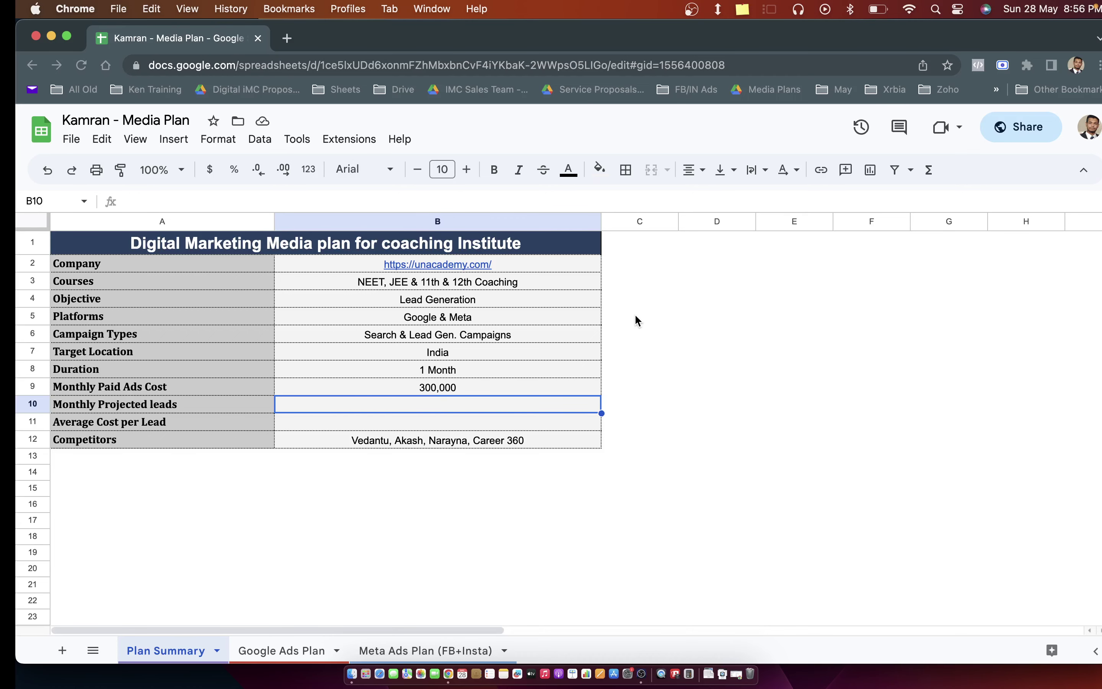
# - In the Google Sheets media plan, look at the Google Ads Plan and Meta Ads Plan sheets and return to Plan Summary
pyautogui.click(279, 453)
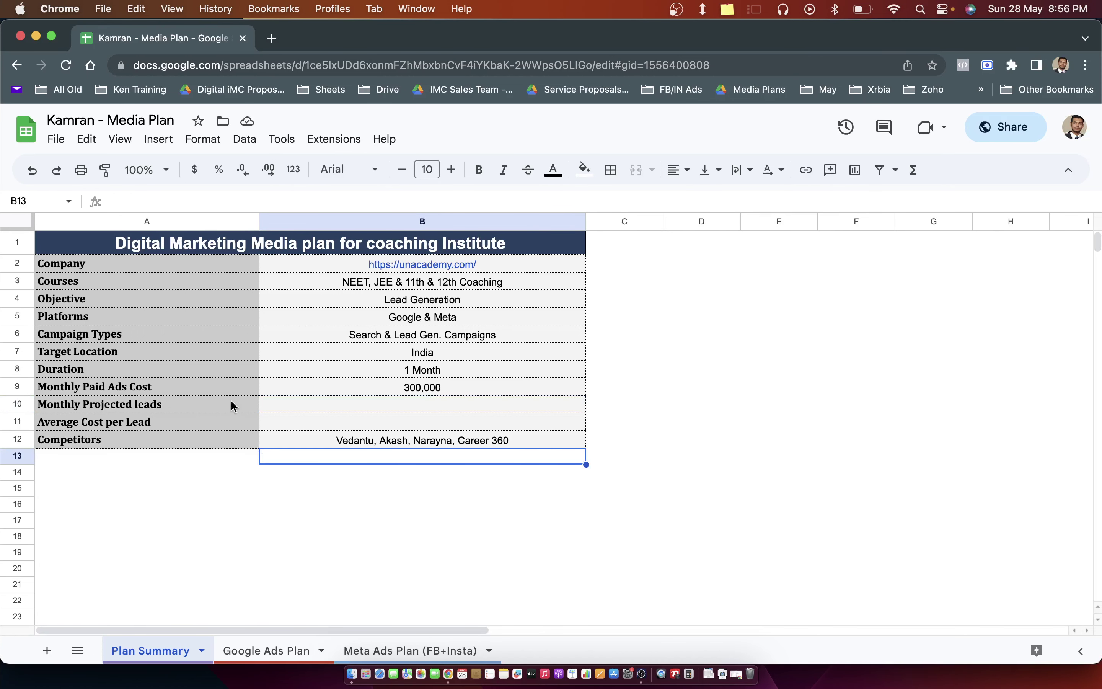
pyautogui.click(265, 648)
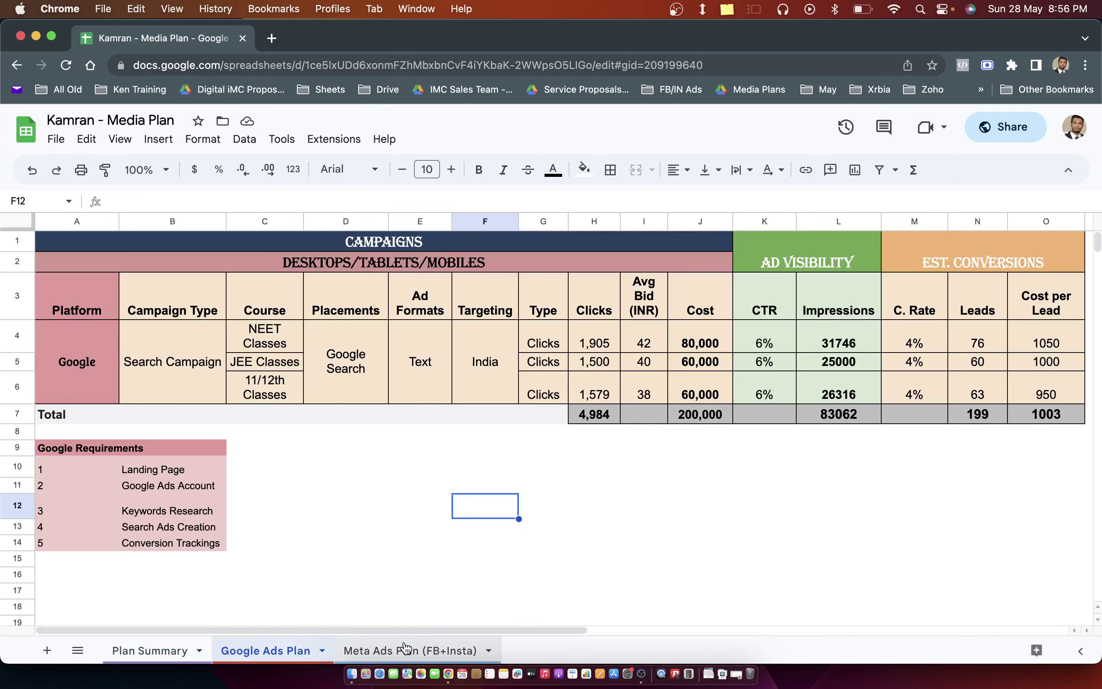
pyautogui.click(431, 644)
pyautogui.click(184, 650)
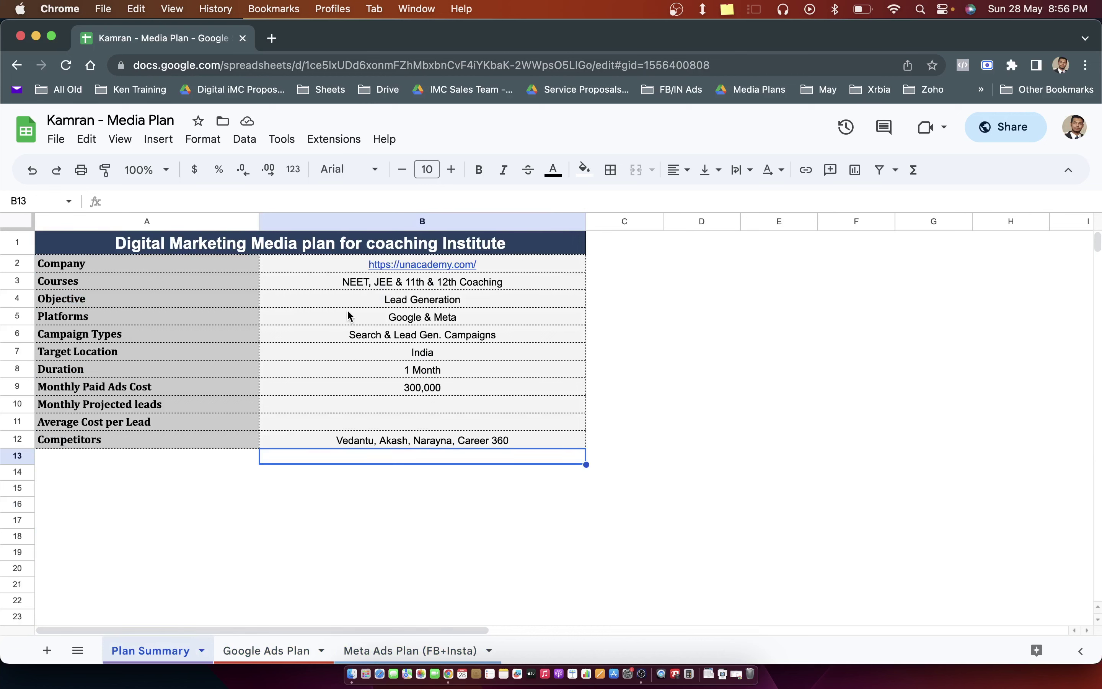
pyautogui.click(627, 345)
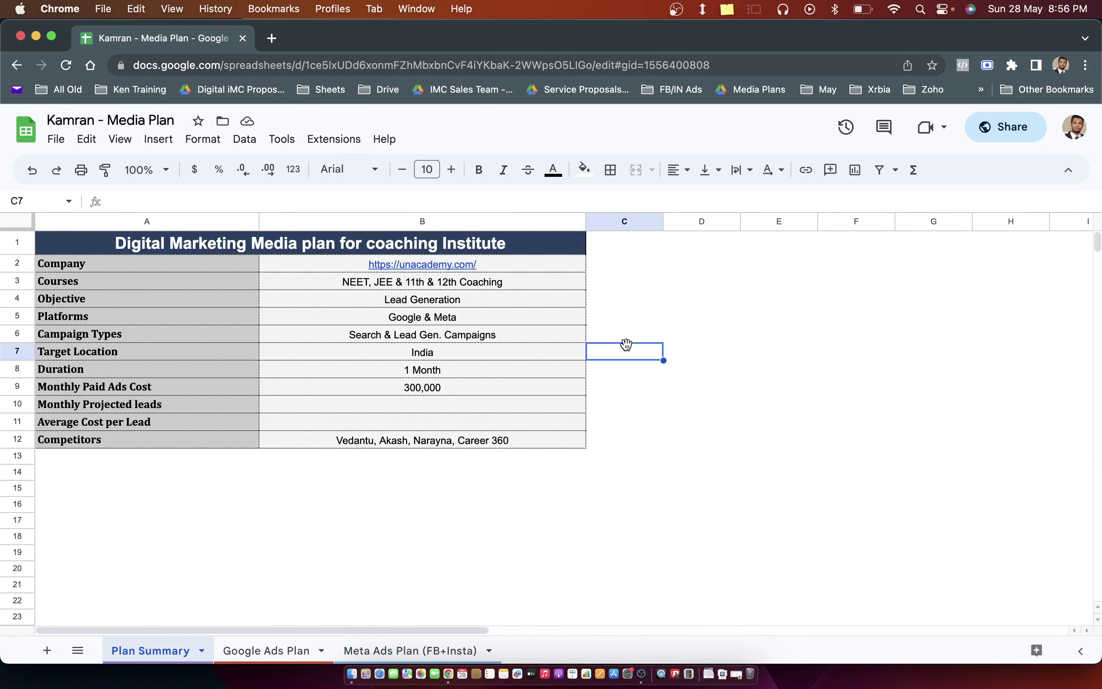
# - Go through the plan summary entries from Company and Courses down to Campaign Types and Target Location
pyautogui.click(223, 269)
pyautogui.press('Right')
pyautogui.press('Left')
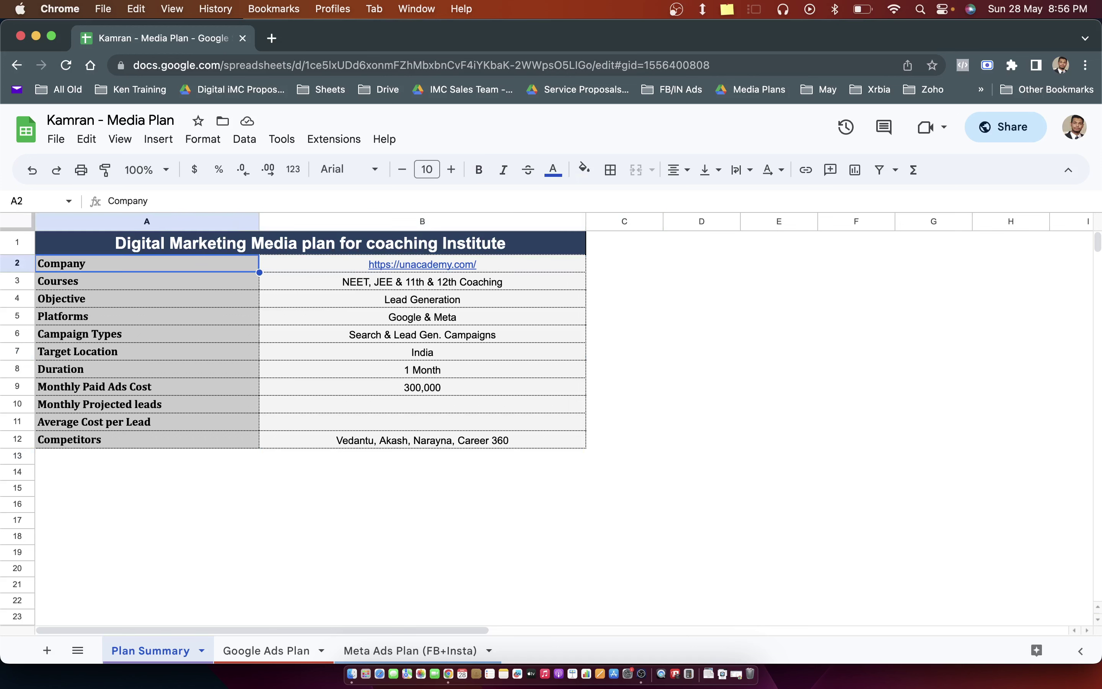
pyautogui.press('Down')
pyautogui.press('Right')
pyautogui.press('Left')
pyautogui.press('Down')
pyautogui.press('Right')
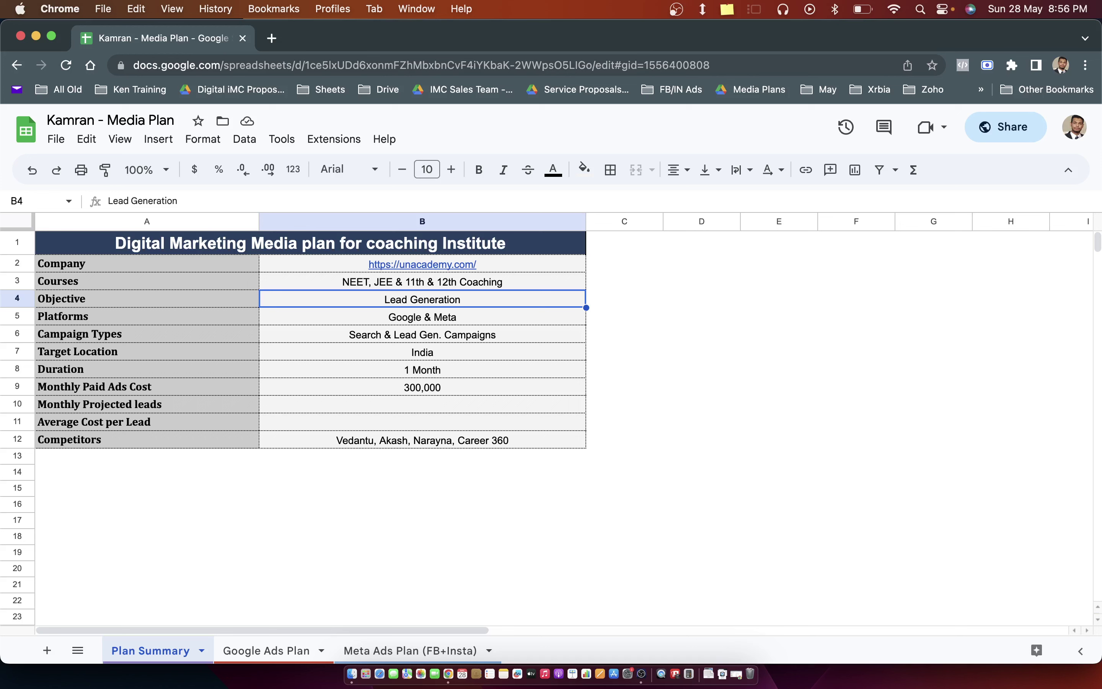
pyautogui.press('Down')
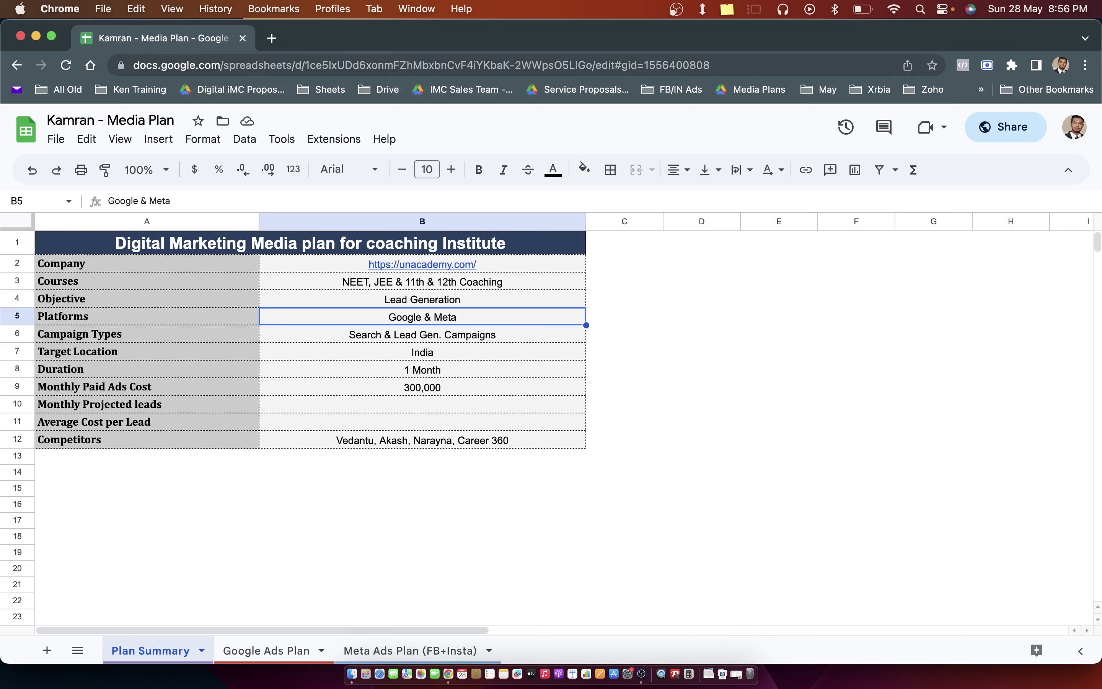
pyautogui.press('Down')
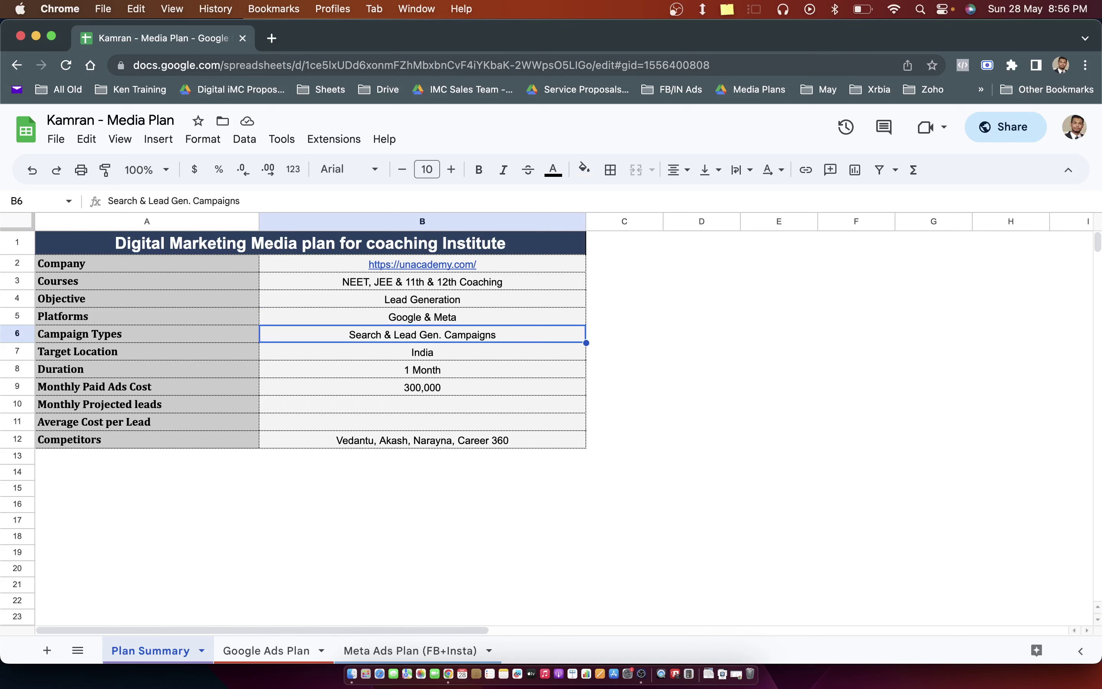
pyautogui.press('Down')
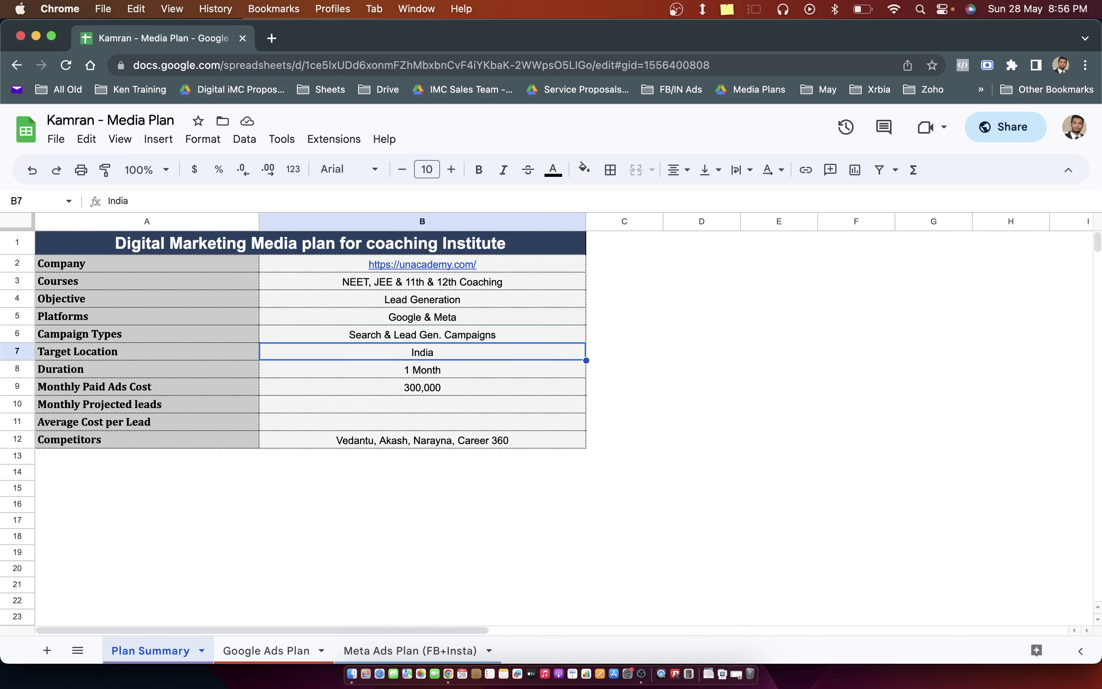
# - Go through the remaining plan summary entries from Duration and Monthly Paid Ads Cost down to Competitors
pyautogui.press('Down')
pyautogui.press('Up')
pyautogui.press('Down')
pyautogui.press('Down')
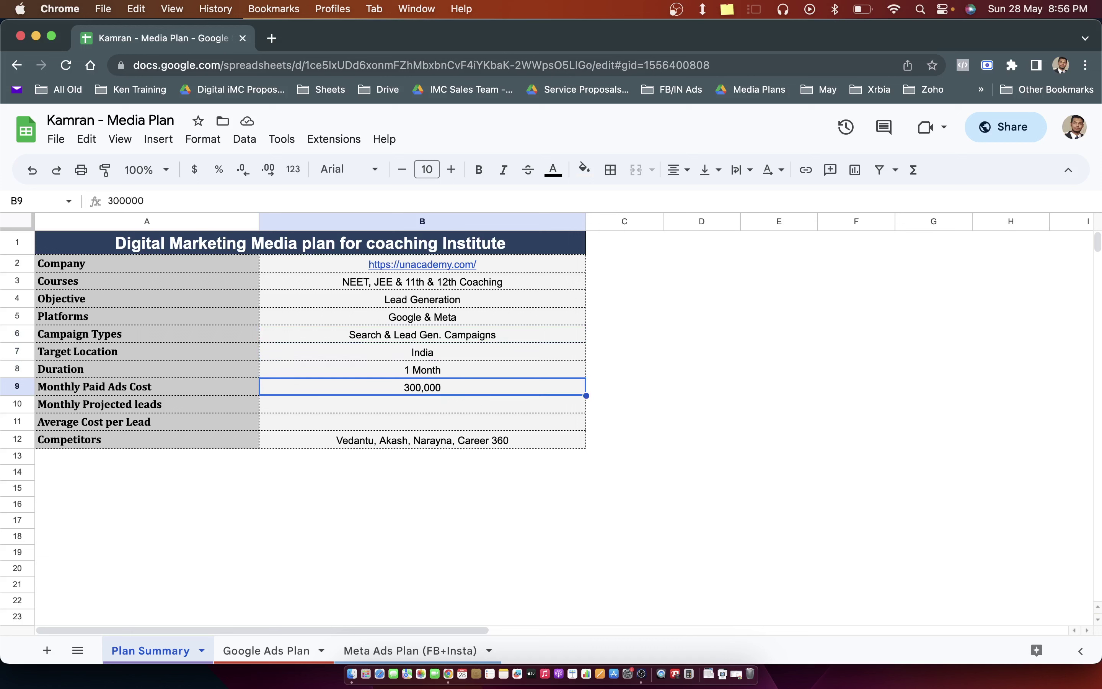
pyautogui.press('Down')
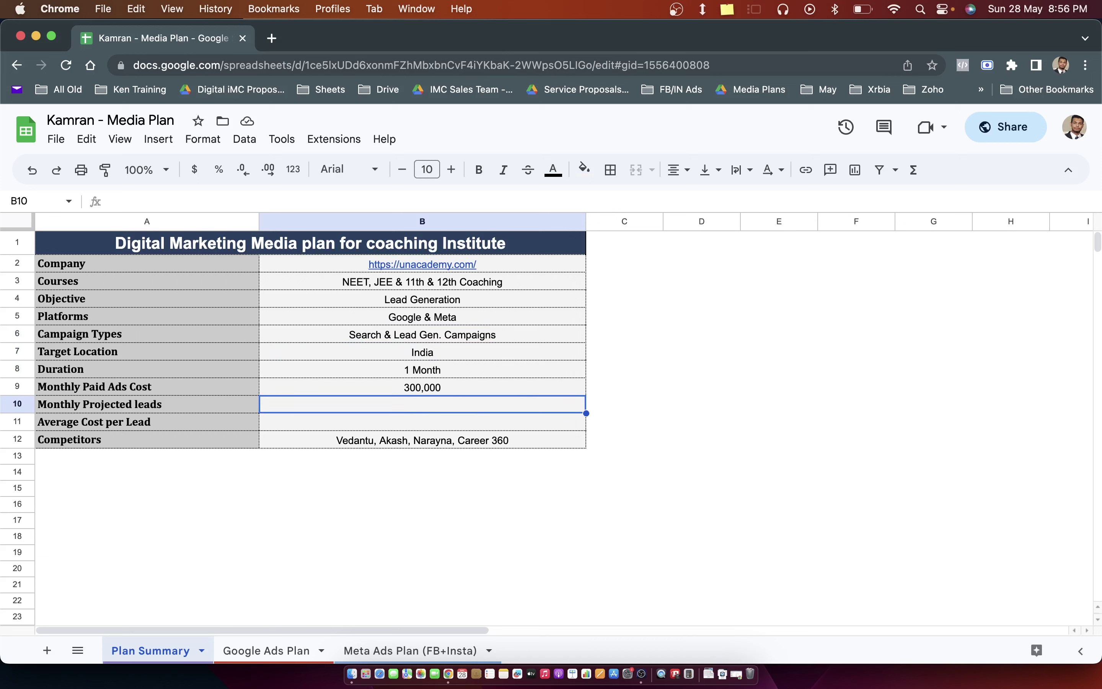
pyautogui.press('Down')
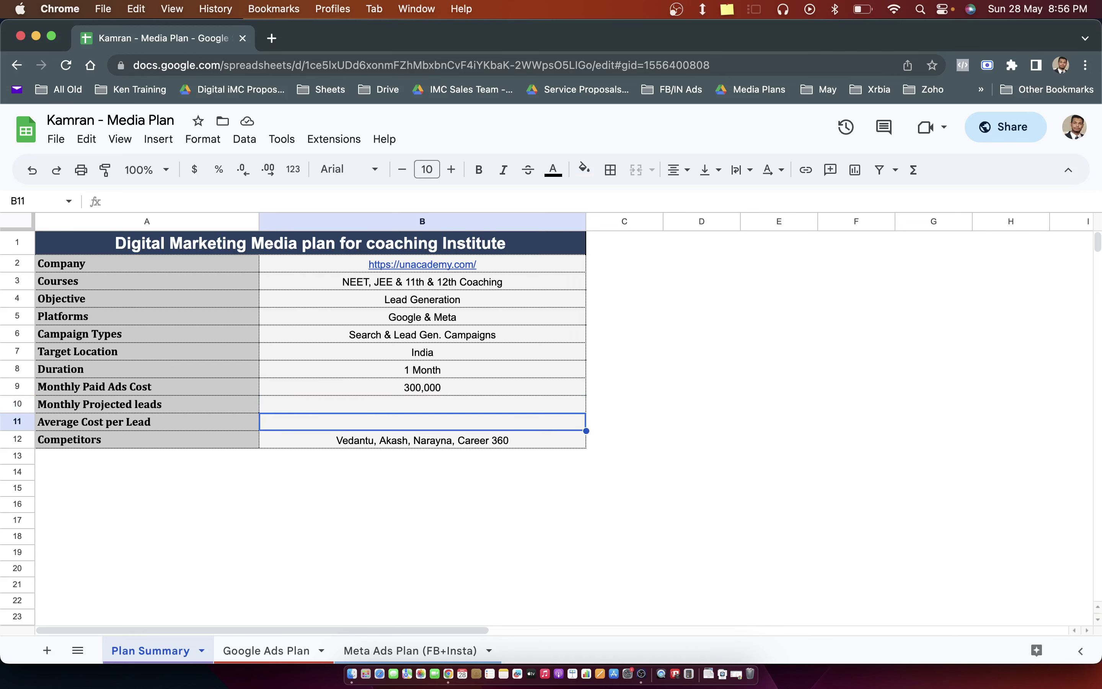
pyautogui.press('Down')
pyautogui.press('Left')
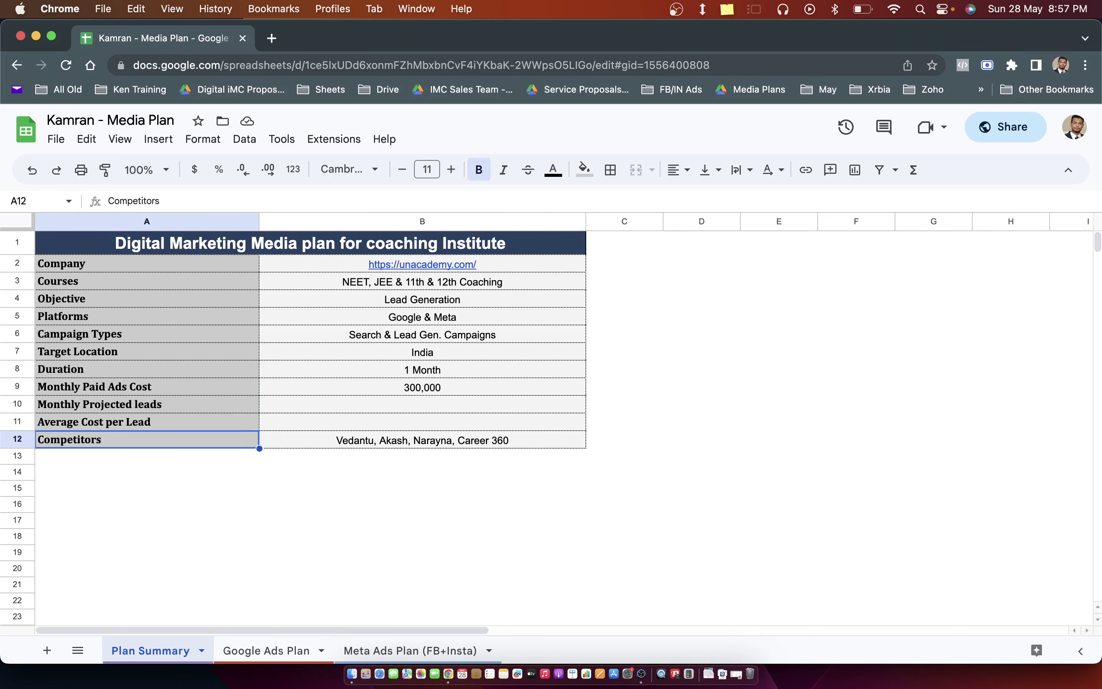
pyautogui.press('Right')
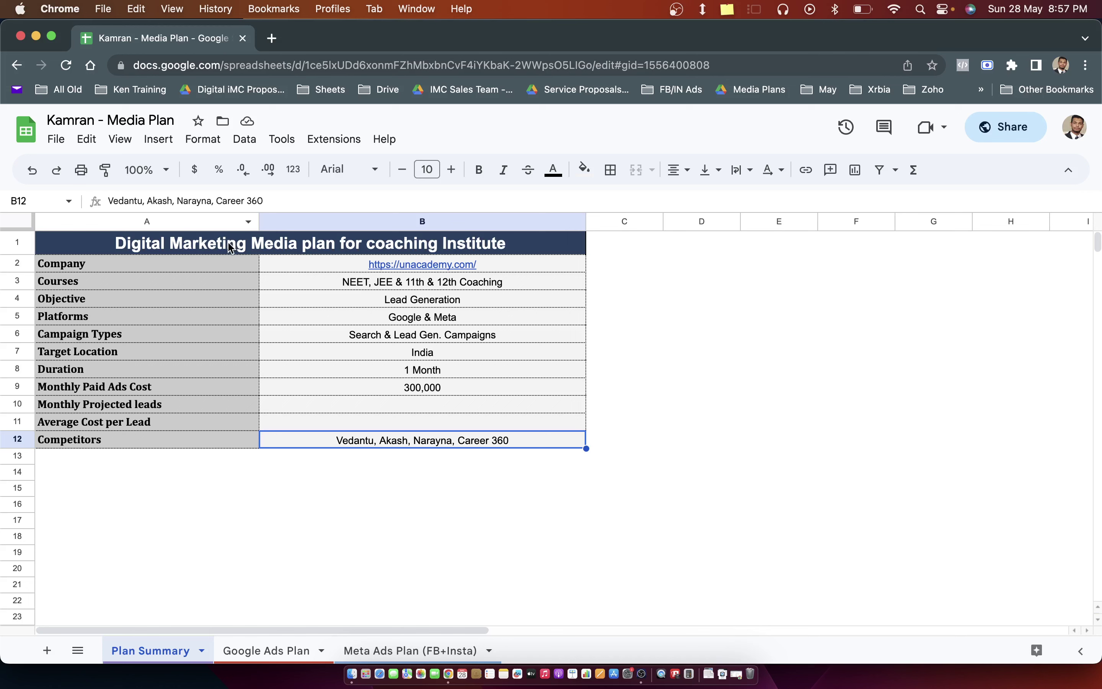
# - Select the whole plan summary table for an overview, and revisit its Platforms and Objective entries
pyautogui.moveTo(232, 243); pyautogui.dragTo(450, 447)
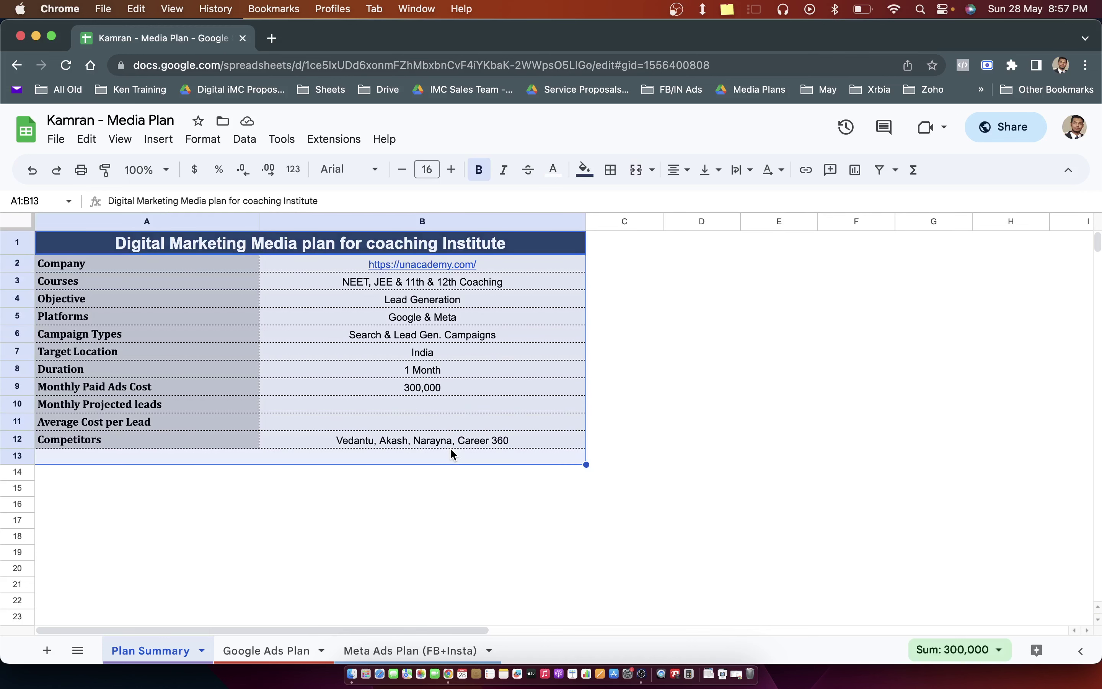
pyautogui.click(453, 490)
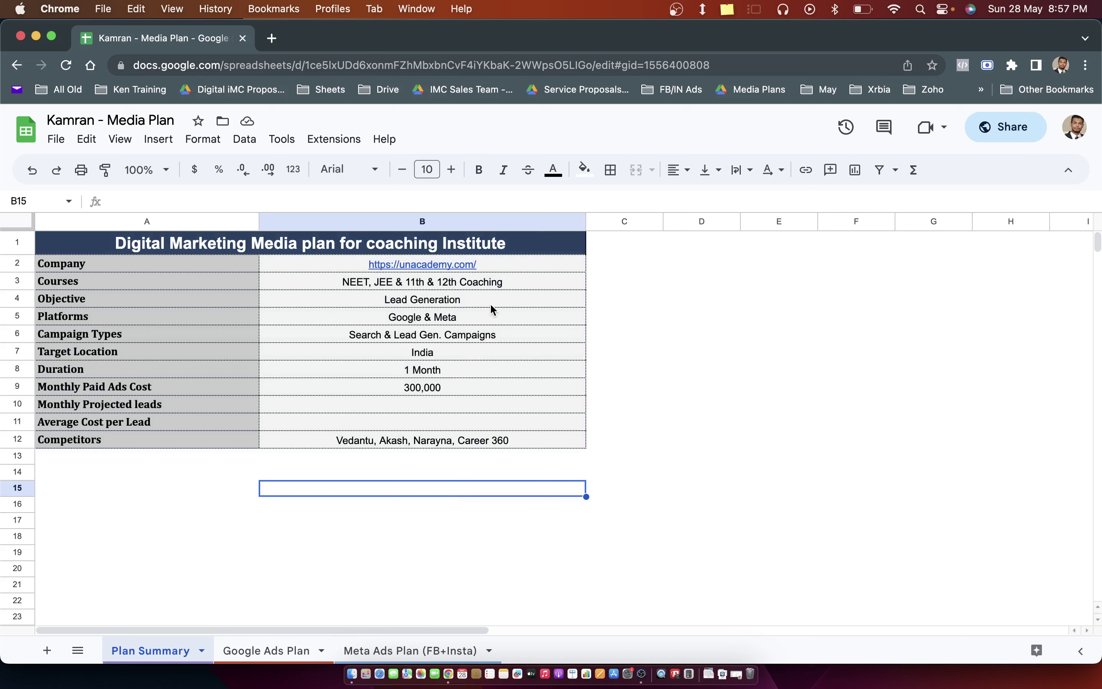
pyautogui.click(441, 318)
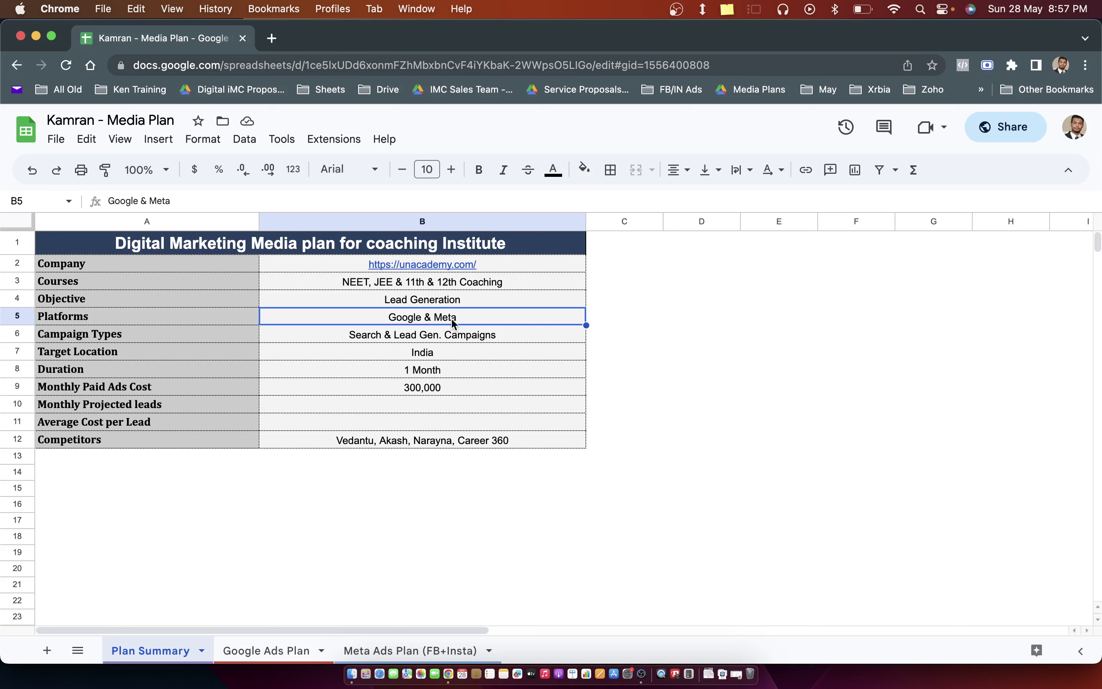
pyautogui.click(426, 304)
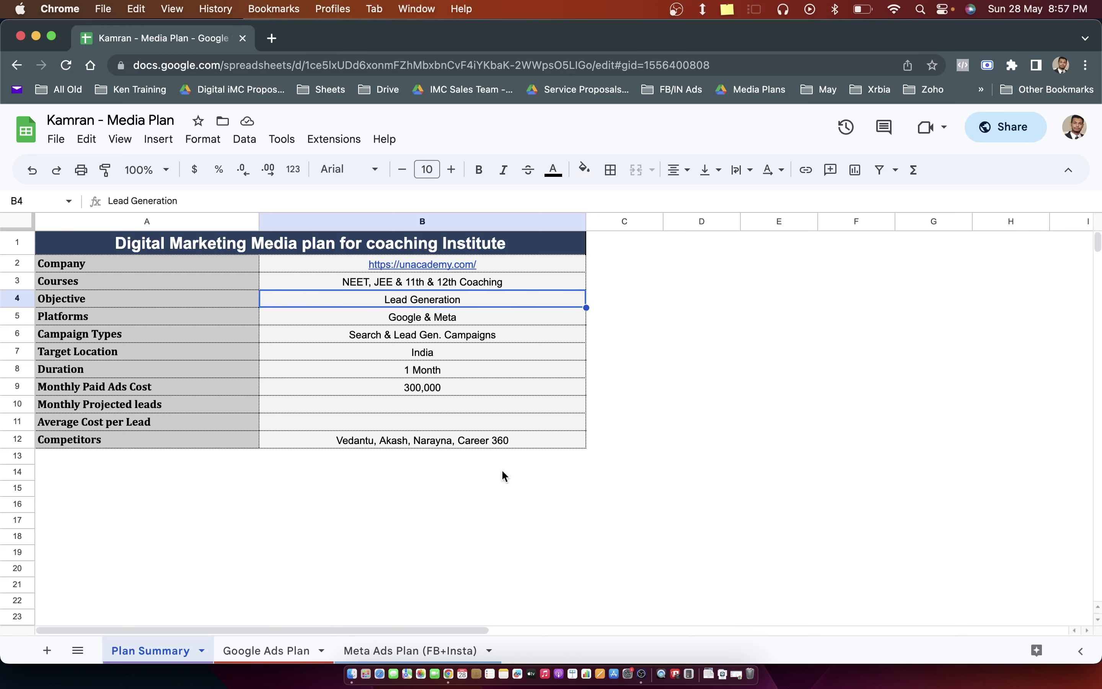
pyautogui.click(507, 506)
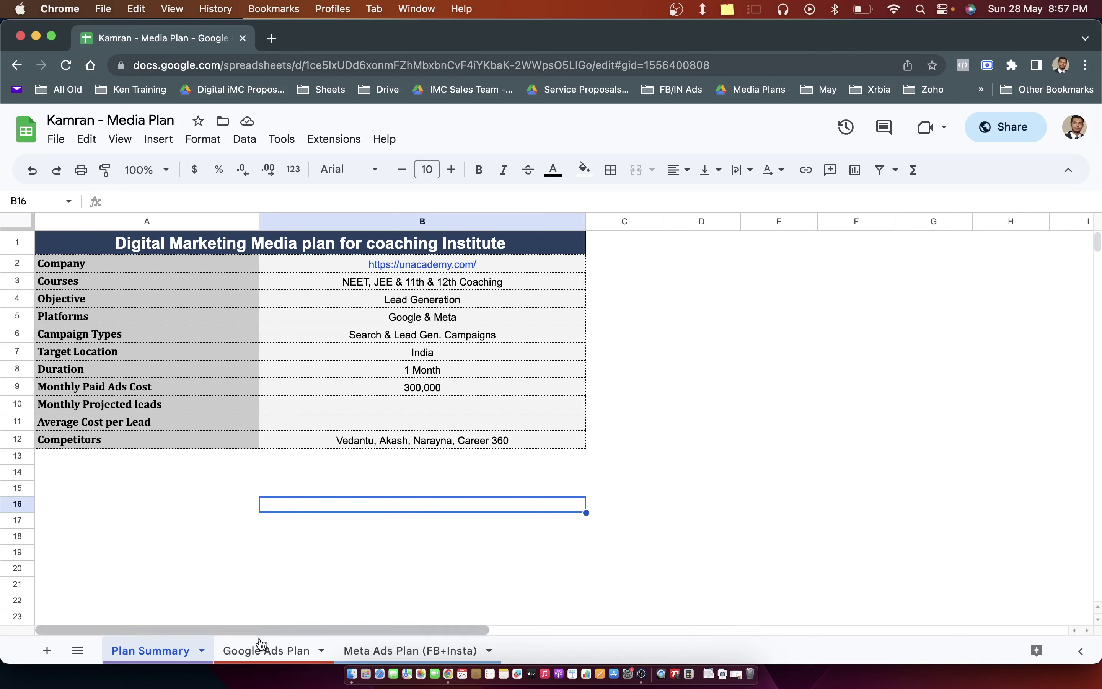
# - Open the Google Ads Plan sheet to examine its search campaign table
pyautogui.click(245, 643)
pyautogui.click(79, 651)
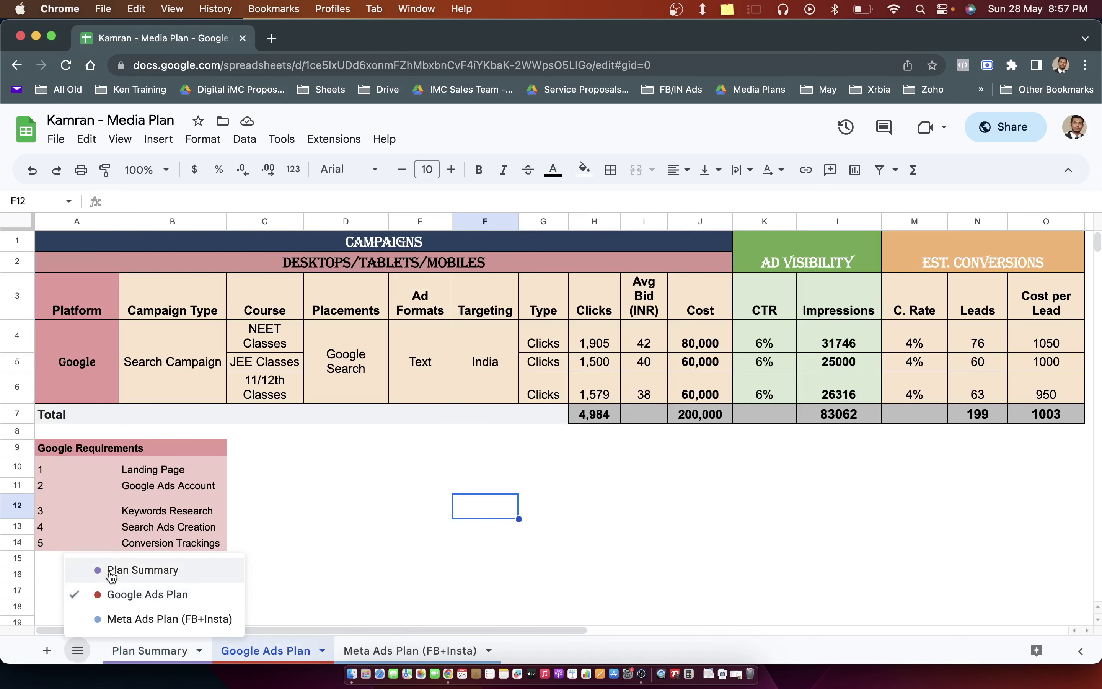
pyautogui.click(110, 594)
pyautogui.click(299, 528)
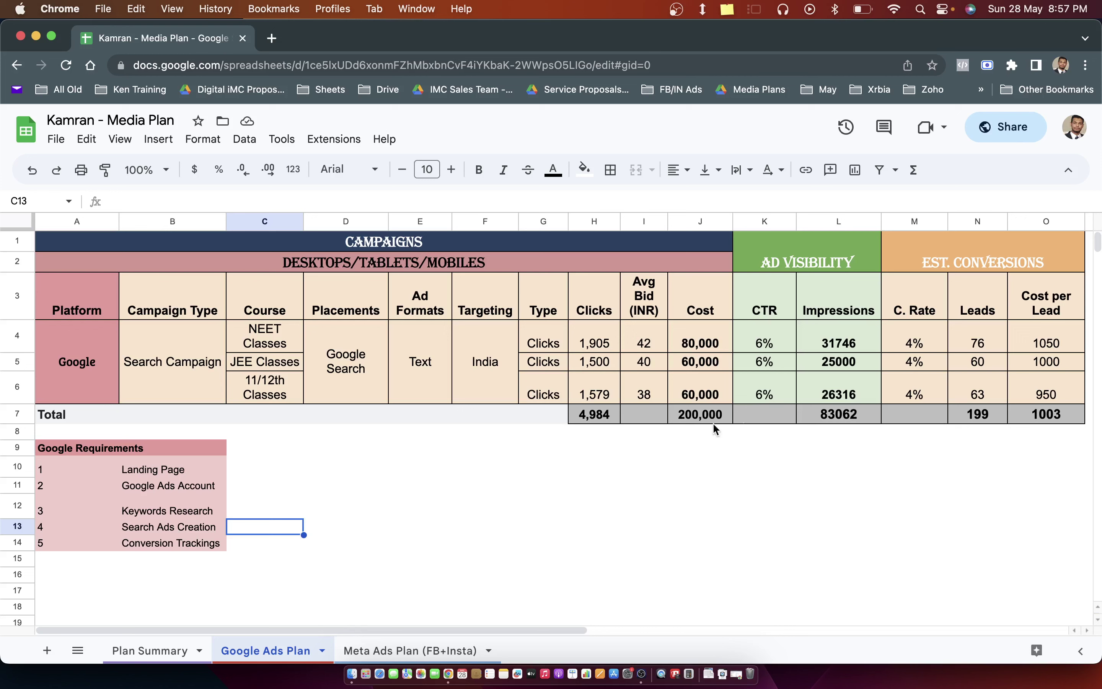
# - Go through the Google Ads plan's column headings from Platform and Campaign Type to Ad Formats and Targeting
pyautogui.click(89, 363)
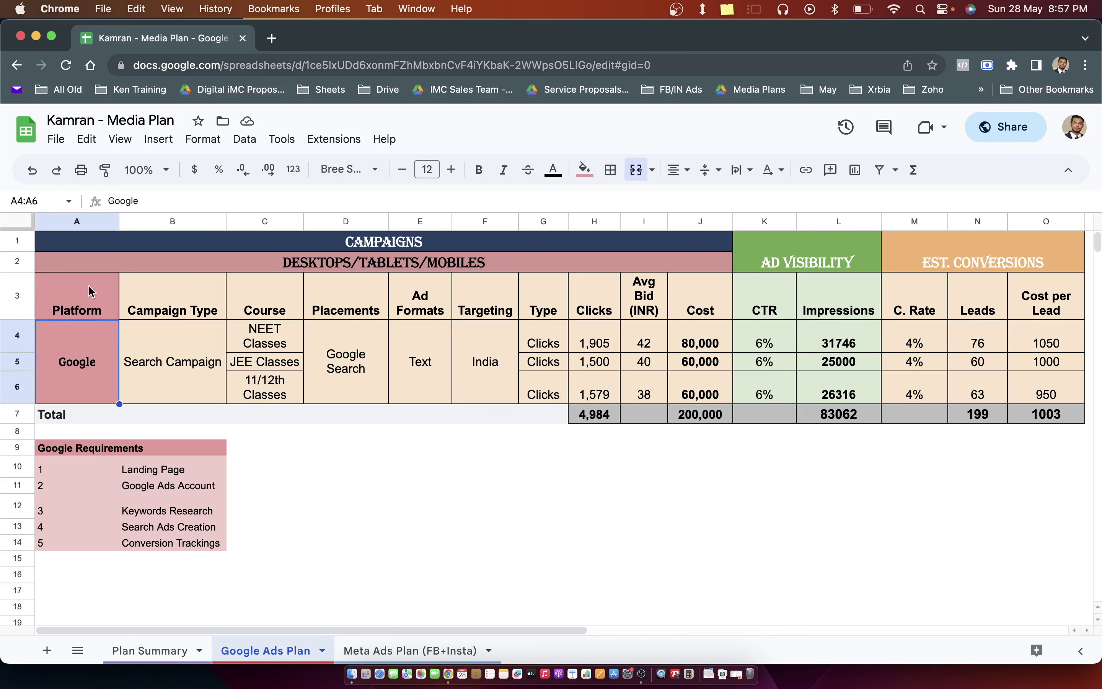
pyautogui.click(84, 314)
pyautogui.click(151, 310)
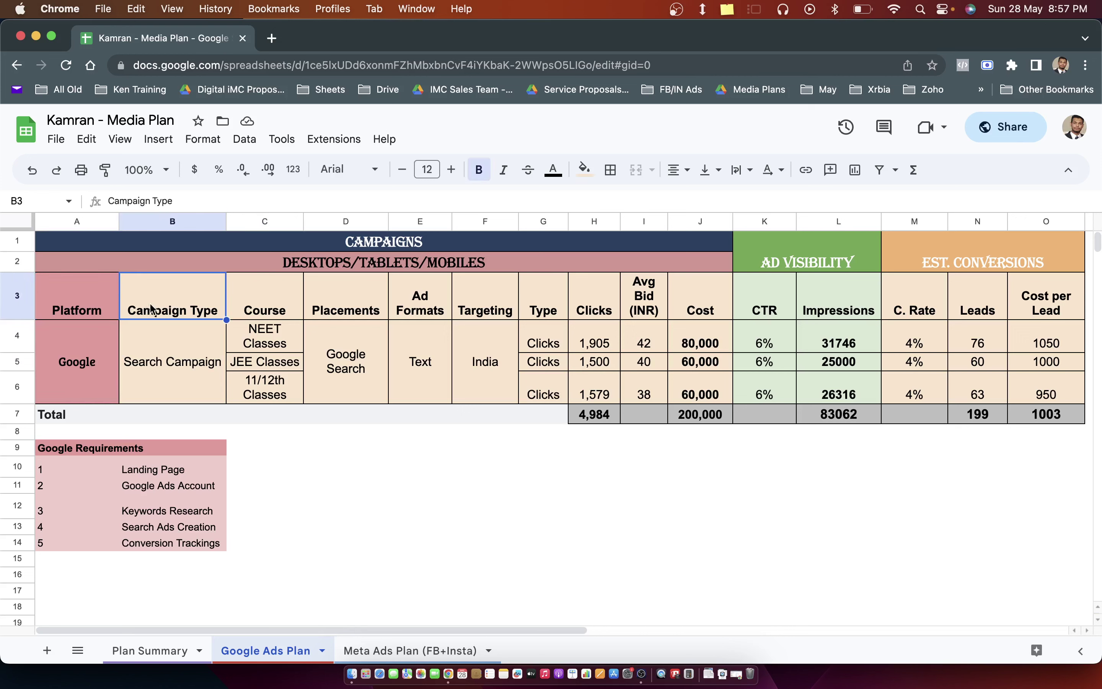
pyautogui.click(246, 311)
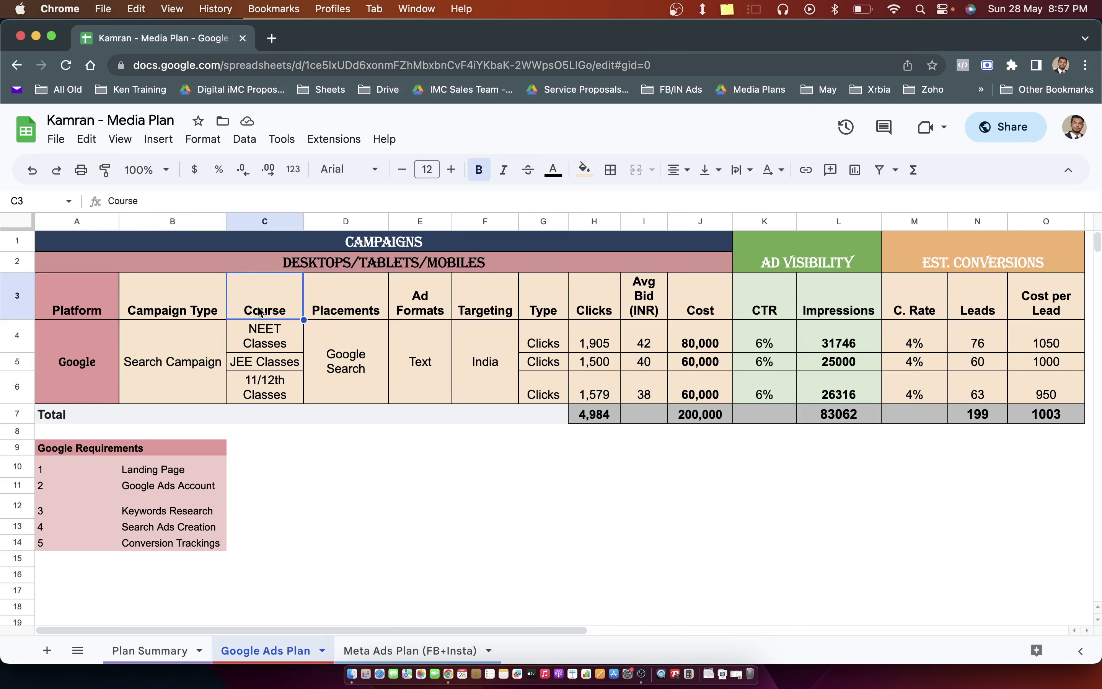
pyautogui.click(347, 310)
pyautogui.click(420, 308)
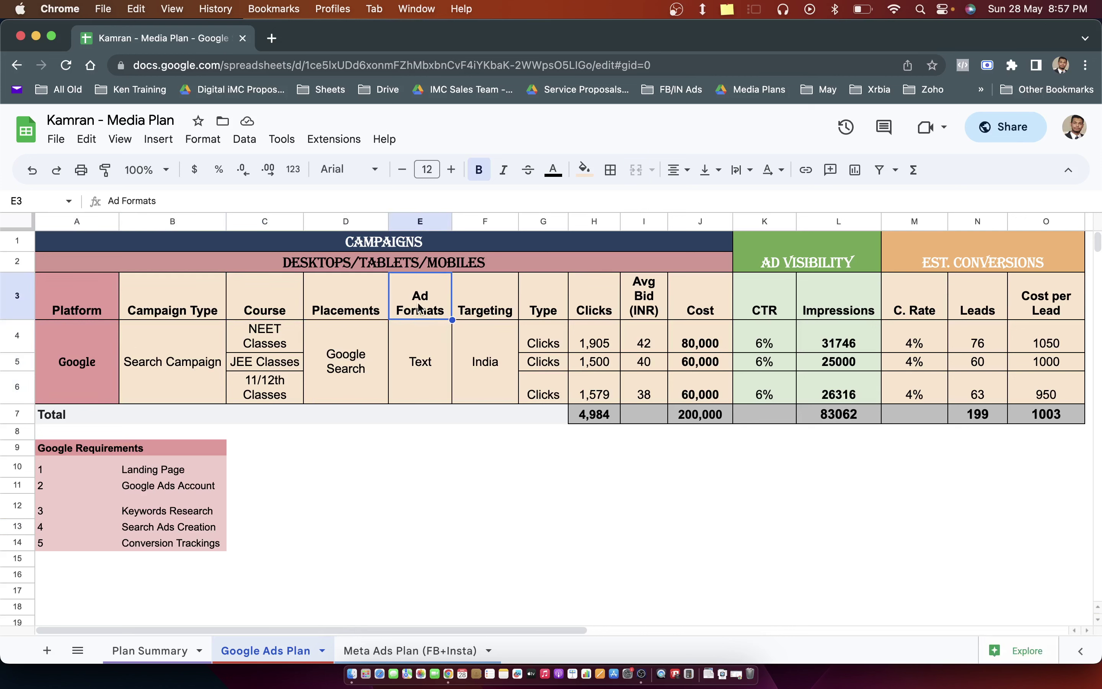
pyautogui.click(480, 309)
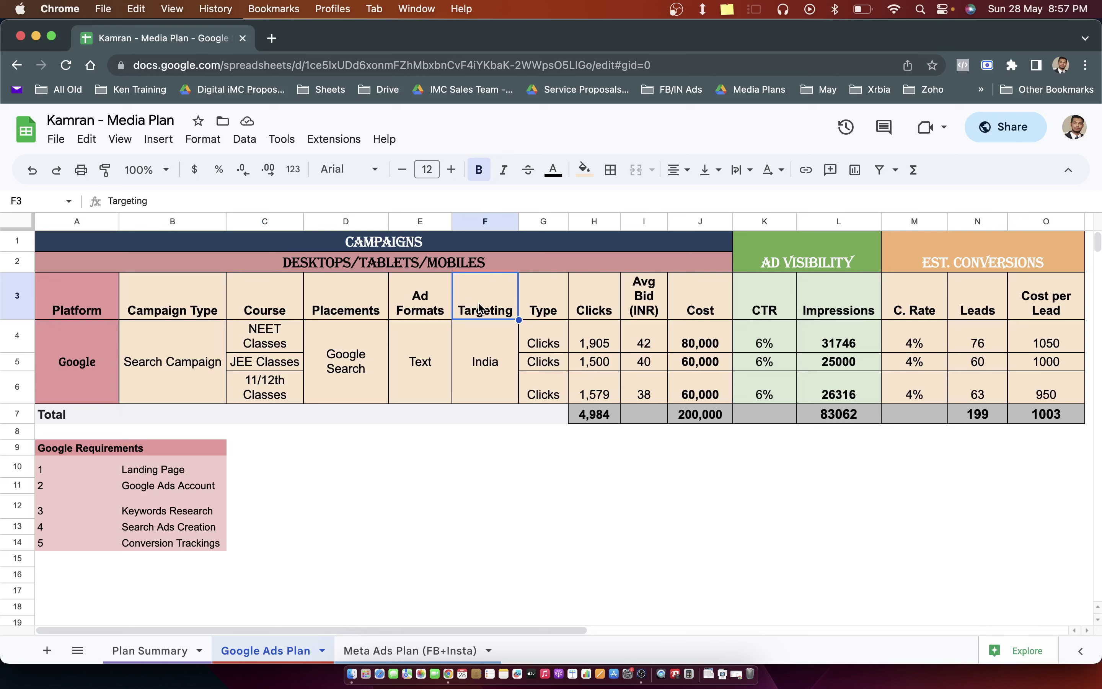
pyautogui.click(297, 486)
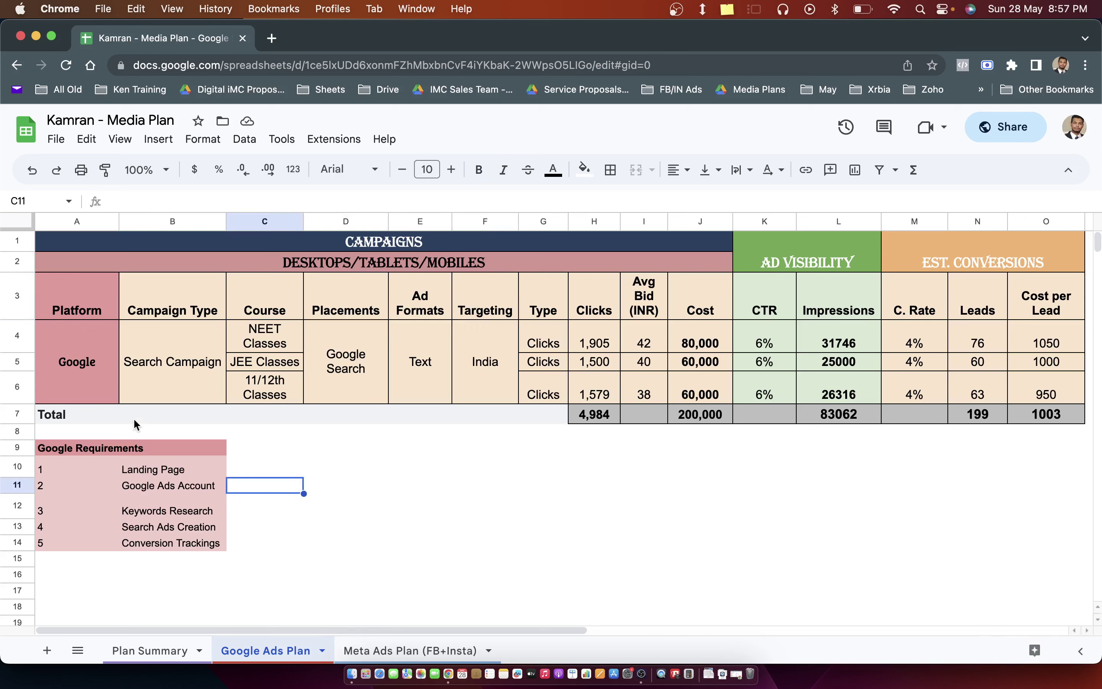
# - Go through the Google Requirements list from Landing Page to Conversion Trackings, and select the whole list for an overview
pyautogui.click(140, 474)
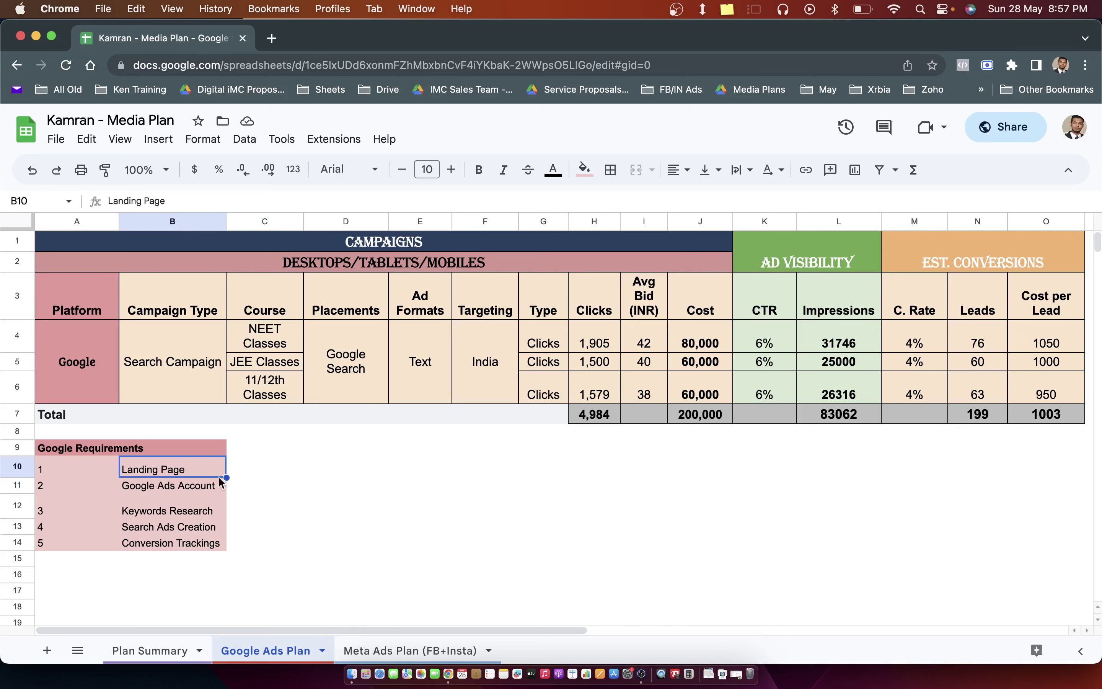
pyautogui.click(271, 474)
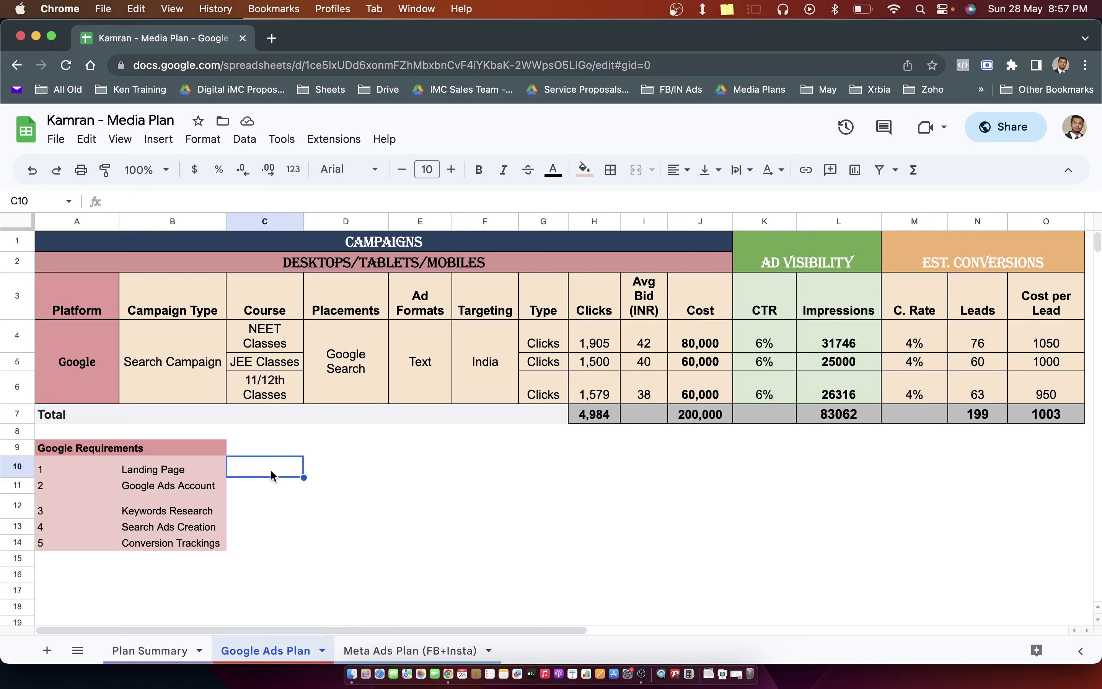
pyautogui.click(217, 470)
pyautogui.click(195, 493)
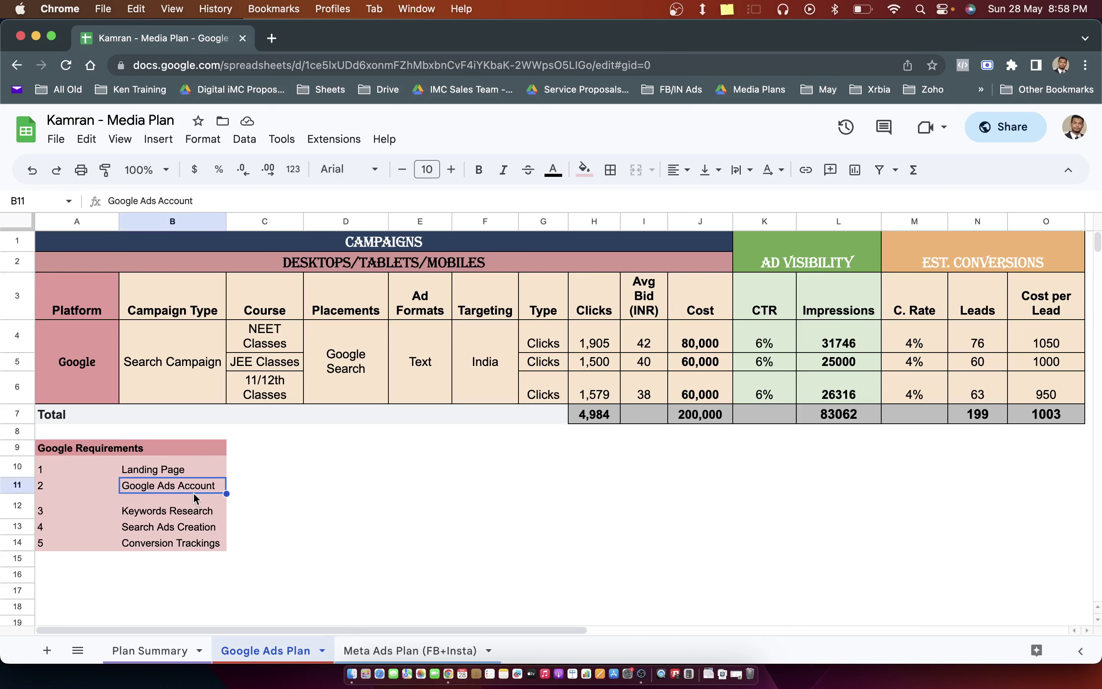
pyautogui.click(194, 515)
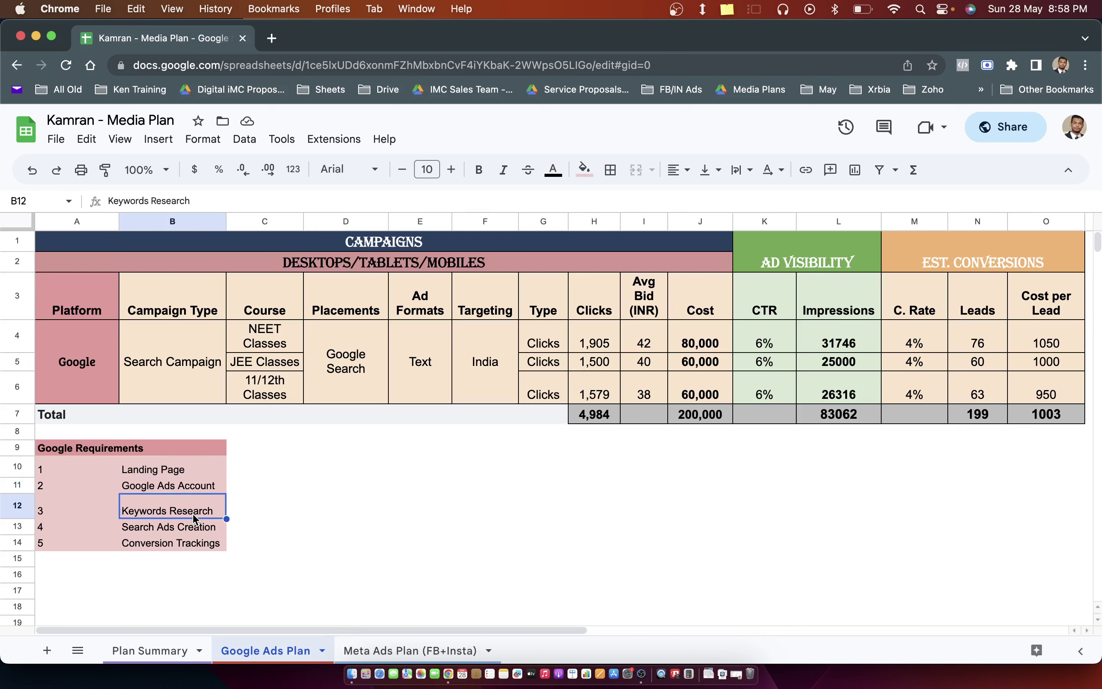
pyautogui.click(190, 531)
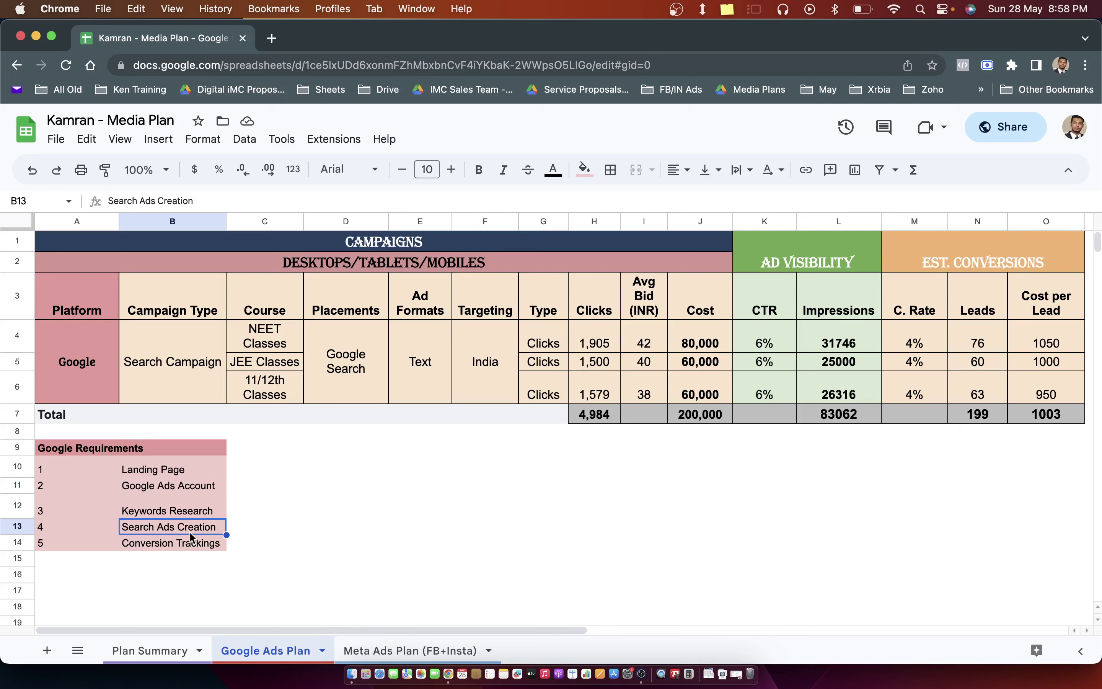
pyautogui.click(200, 548)
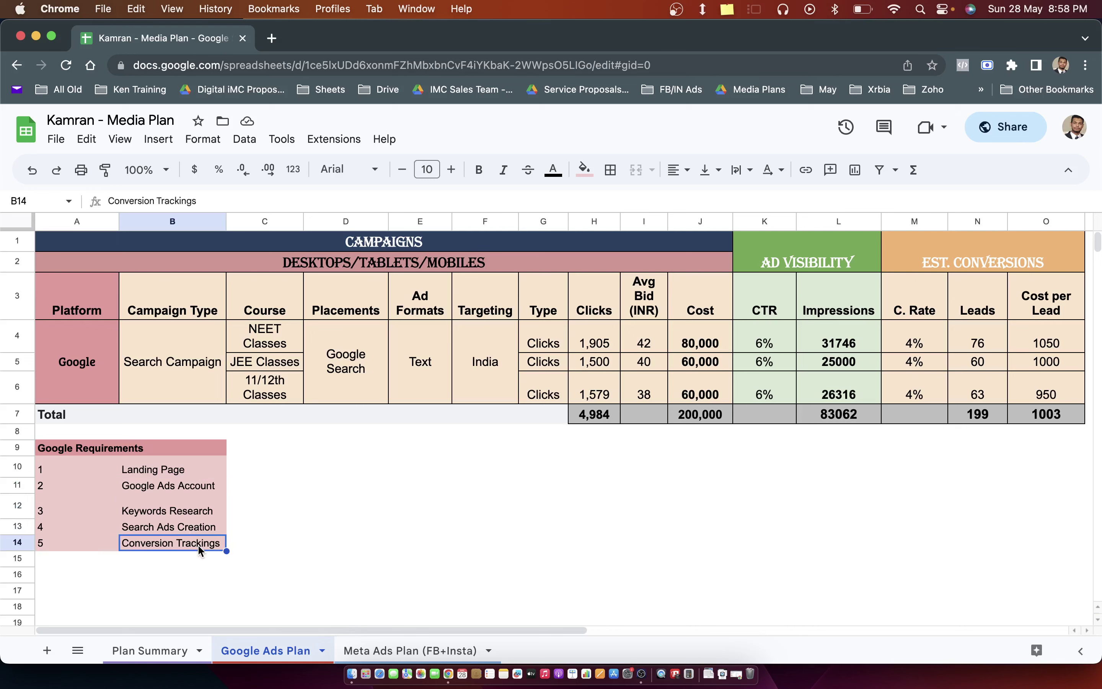
pyautogui.moveTo(148, 451); pyautogui.dragTo(161, 545)
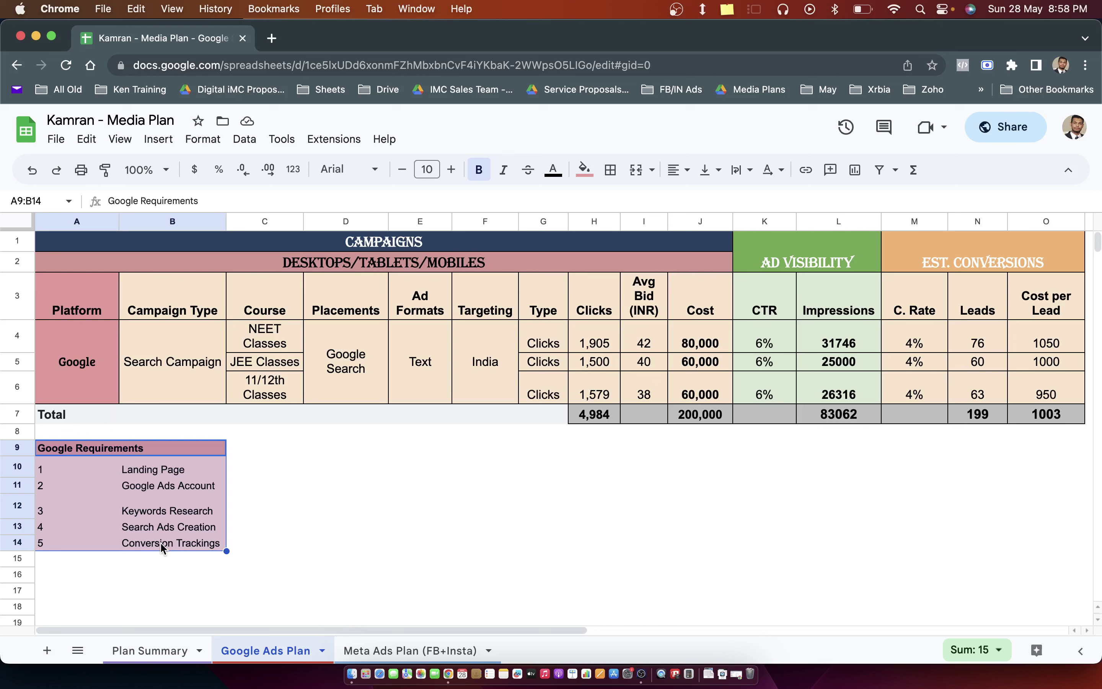
pyautogui.click(367, 467)
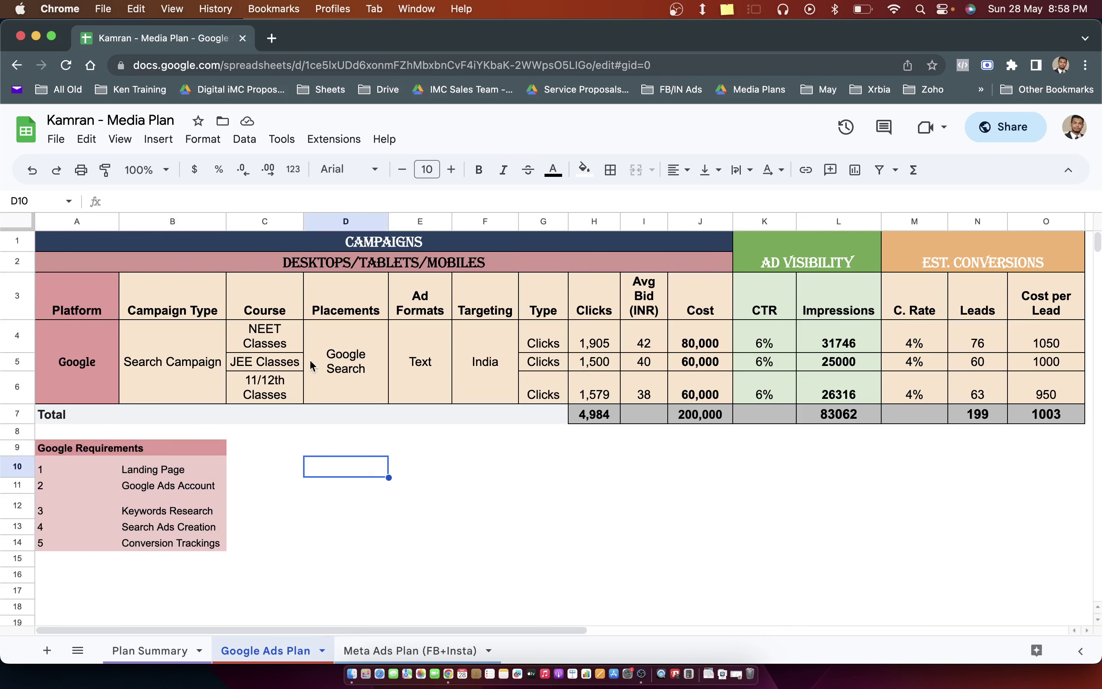
# - Rename the Course column heading in the Google Ads plan to "Campaigns"
pyautogui.click(278, 309)
pyautogui.press('Return')
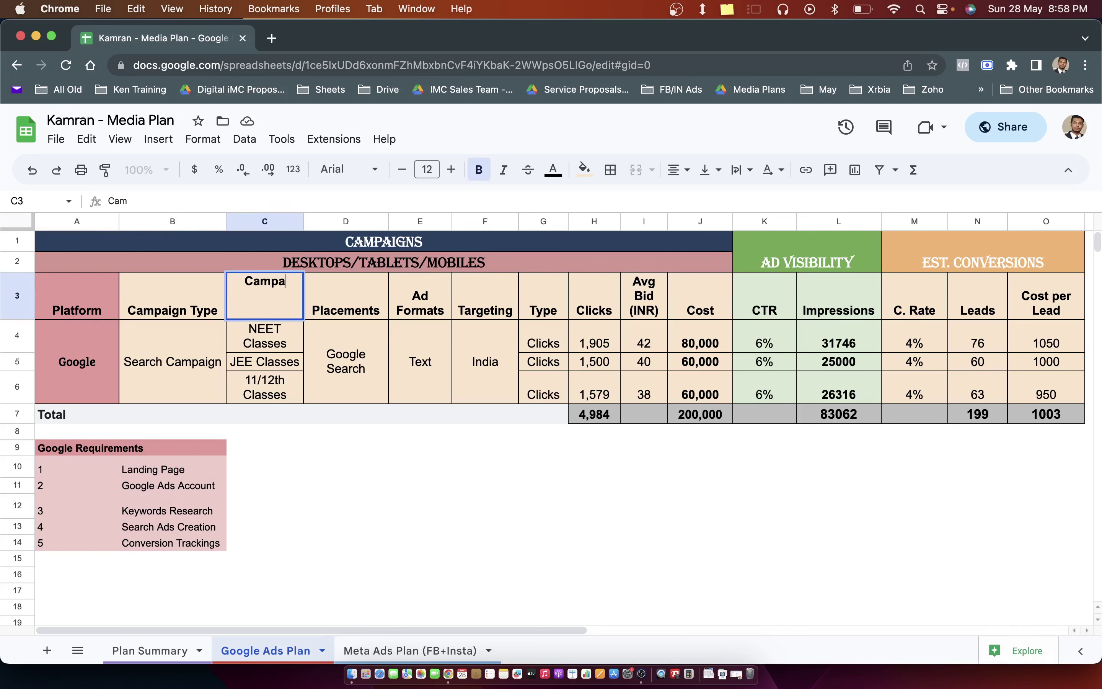
pyautogui.press('BackSpace')
pyautogui.press('BackSpace')
pyautogui.press('BackSpace')
pyautogui.press('BackSpace')
pyautogui.press('BackSpace')
pyautogui.press('BackSpace')
pyautogui.write('Campaigns')
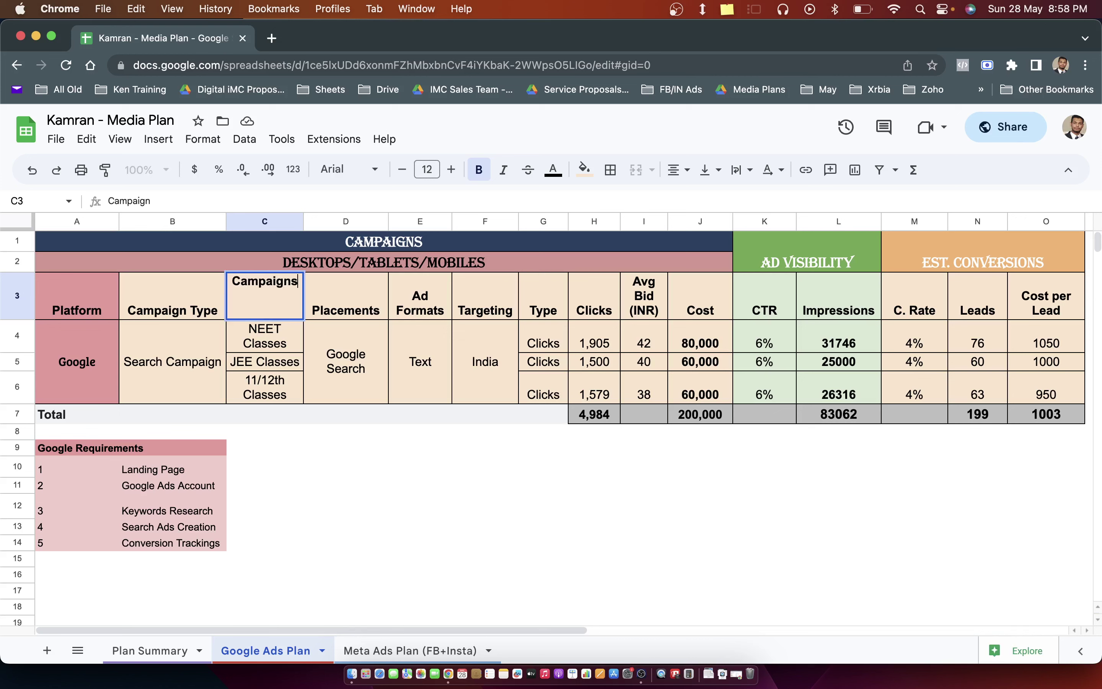
pyautogui.press('Tab')
pyautogui.click(172, 296)
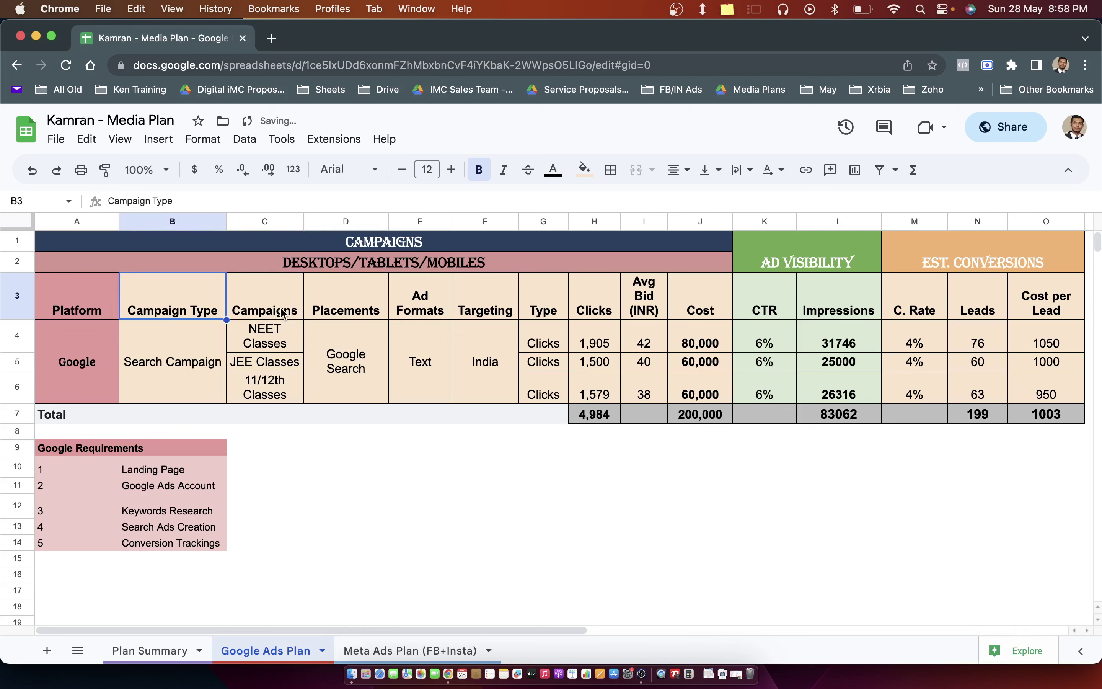
# - Compare the total cost in the Google Ads plan with the total cost in the Meta Ads plan
pyautogui.click(688, 418)
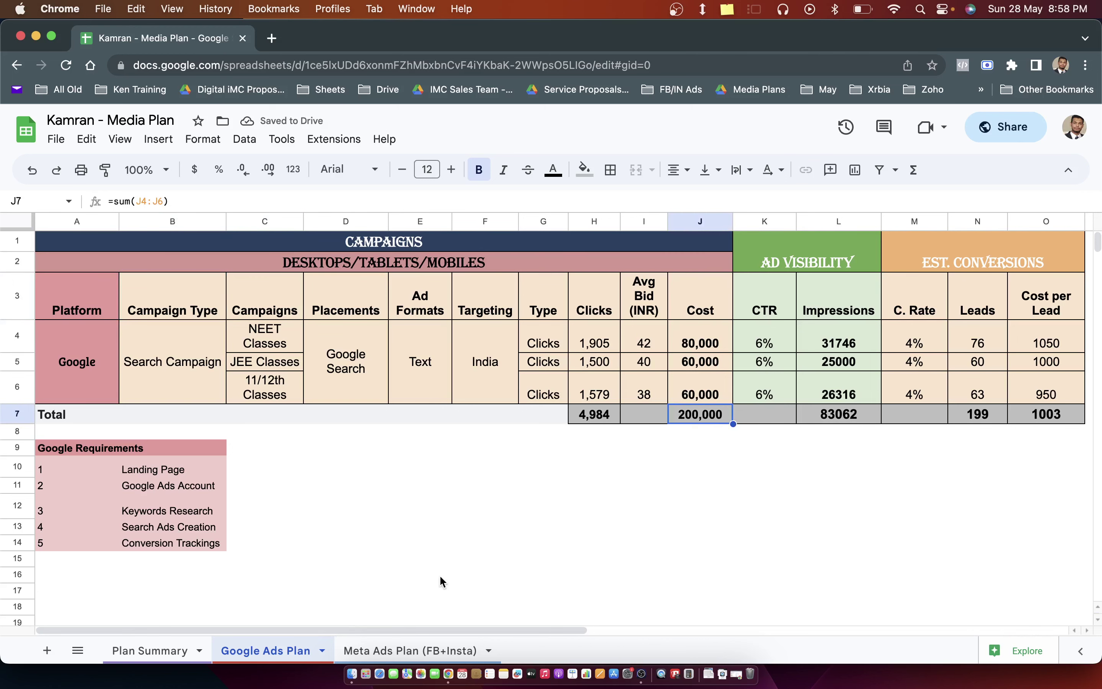
pyautogui.click(429, 651)
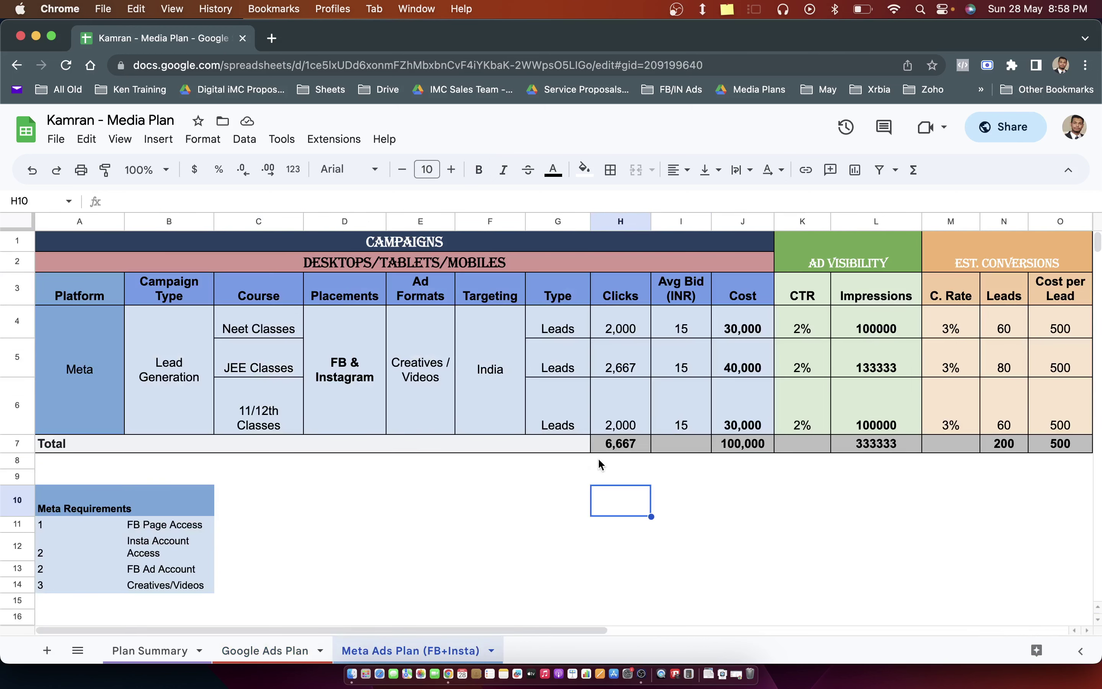
pyautogui.click(728, 446)
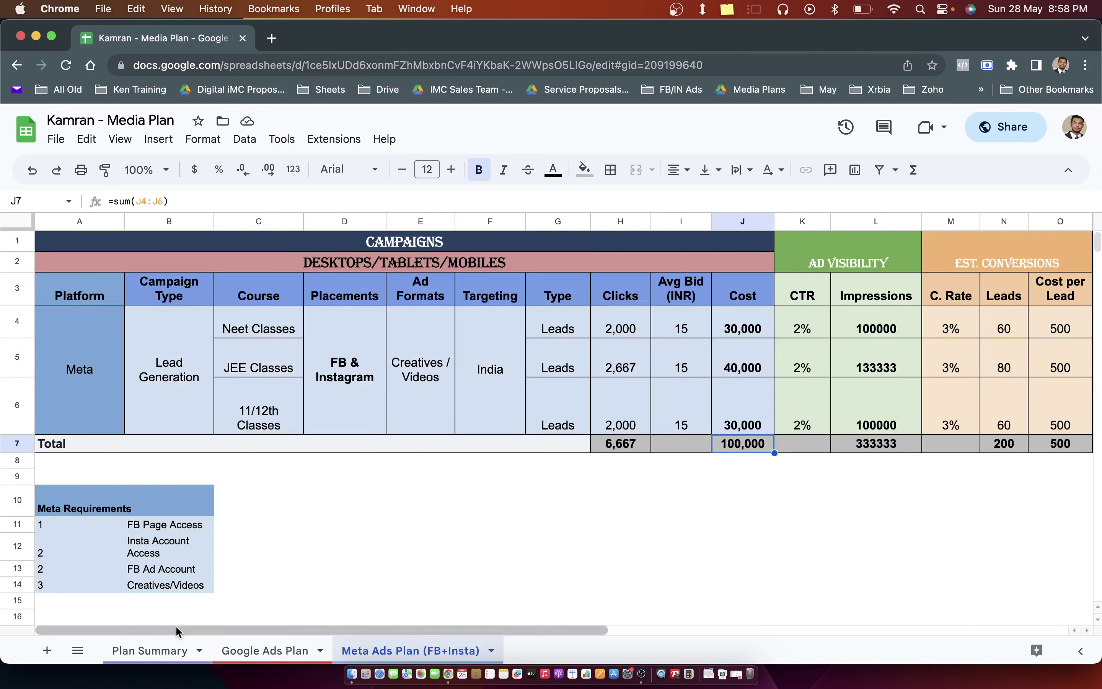
pyautogui.click(249, 649)
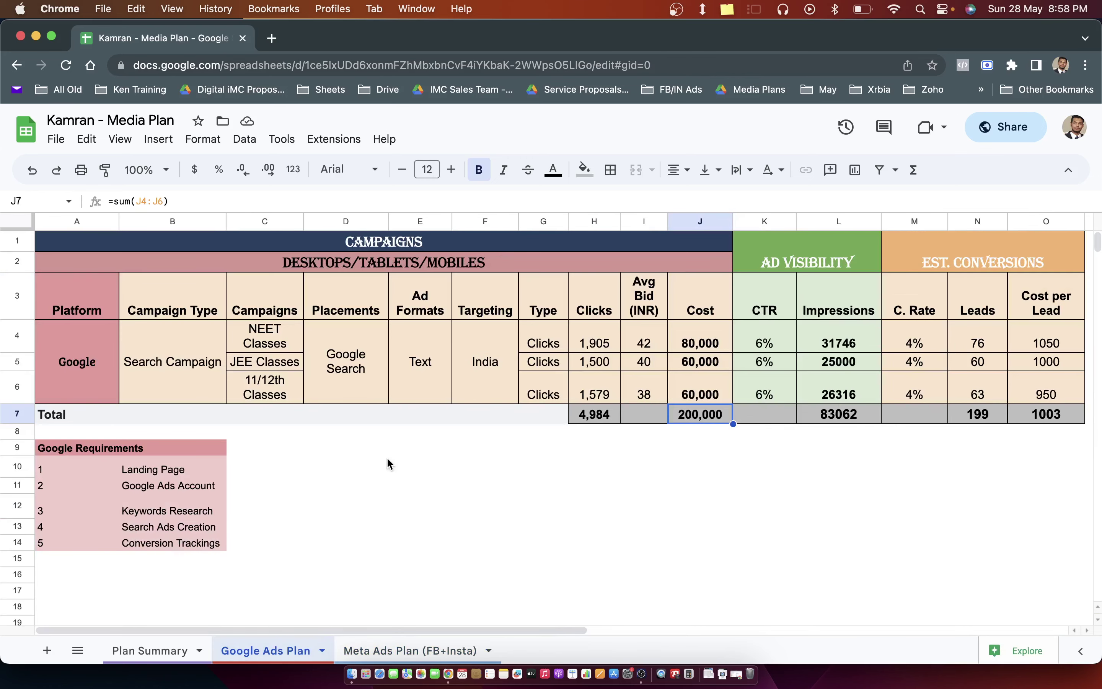
# - Widen the Campaigns column in the Google Ads plan so that "NEET Classes" fits on one line
pyautogui.click(388, 463)
pyautogui.click(188, 382)
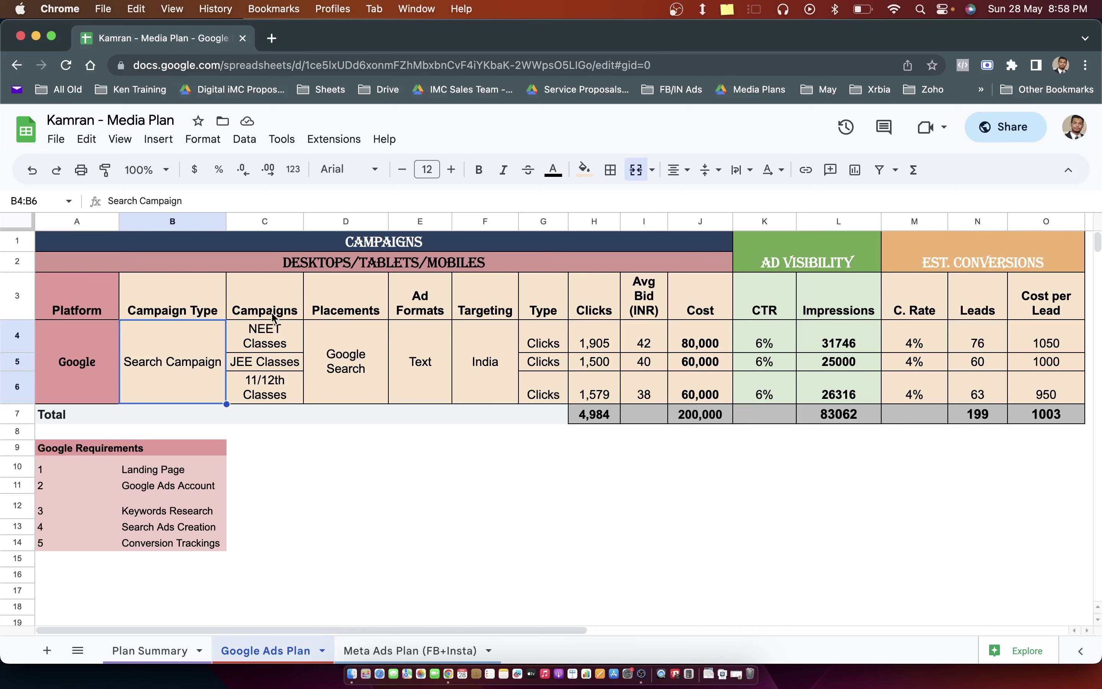
pyautogui.moveTo(305, 222); pyautogui.dragTo(317, 222)
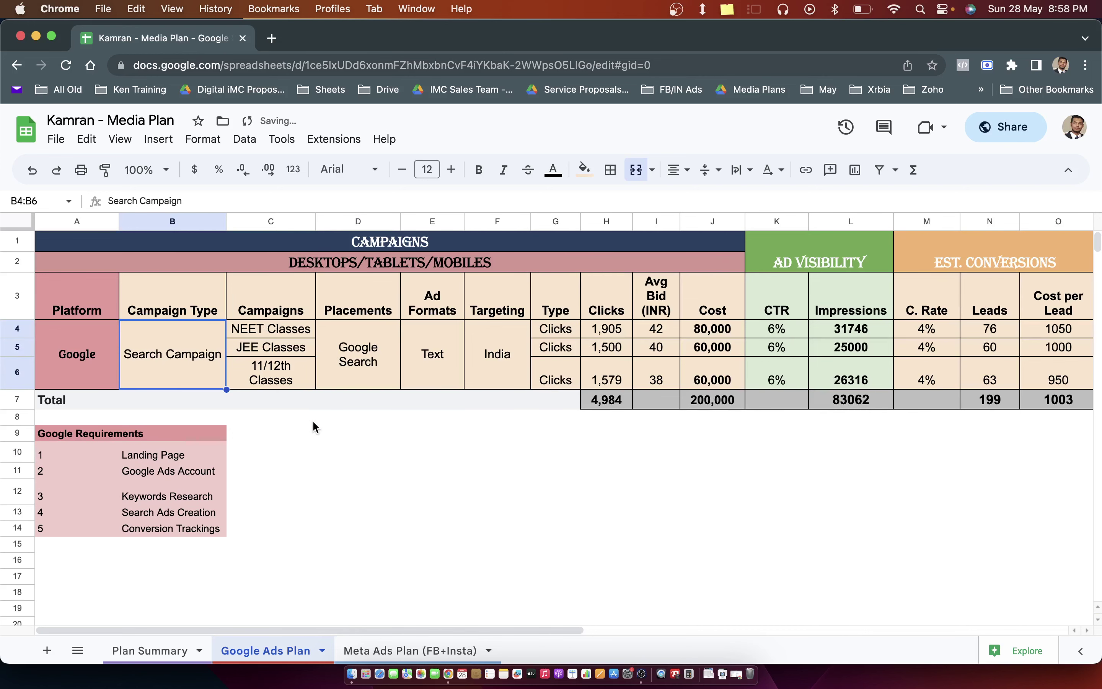
# - Review the Google plan's campaign names, its ad format and its targeting entry
pyautogui.click(265, 330)
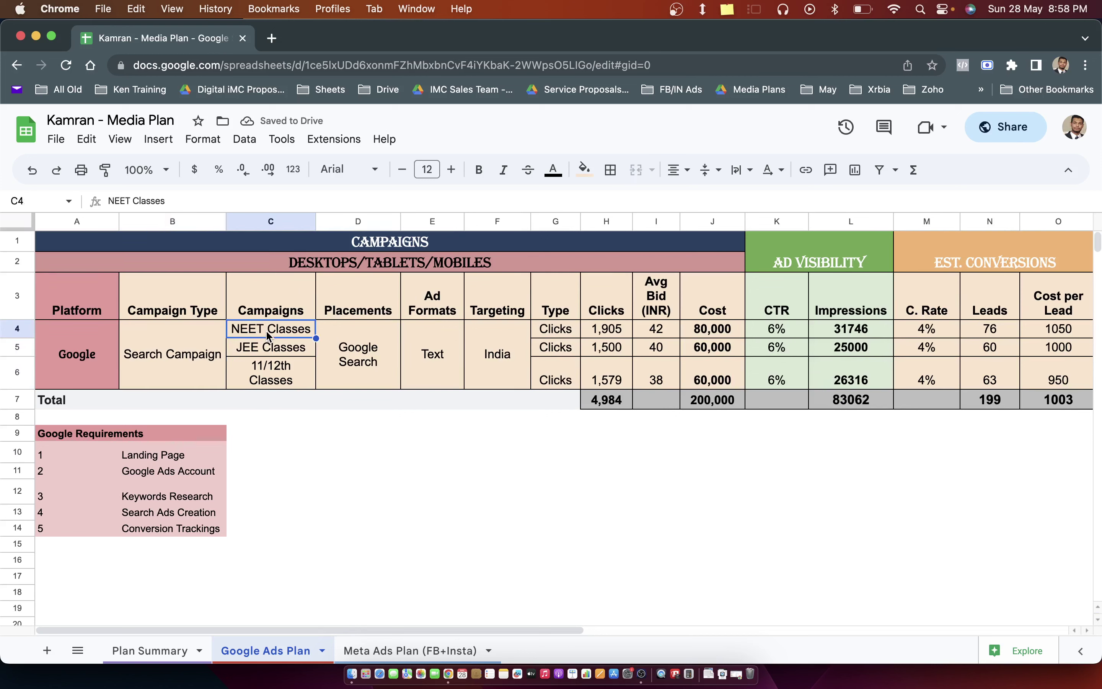
pyautogui.click(294, 380)
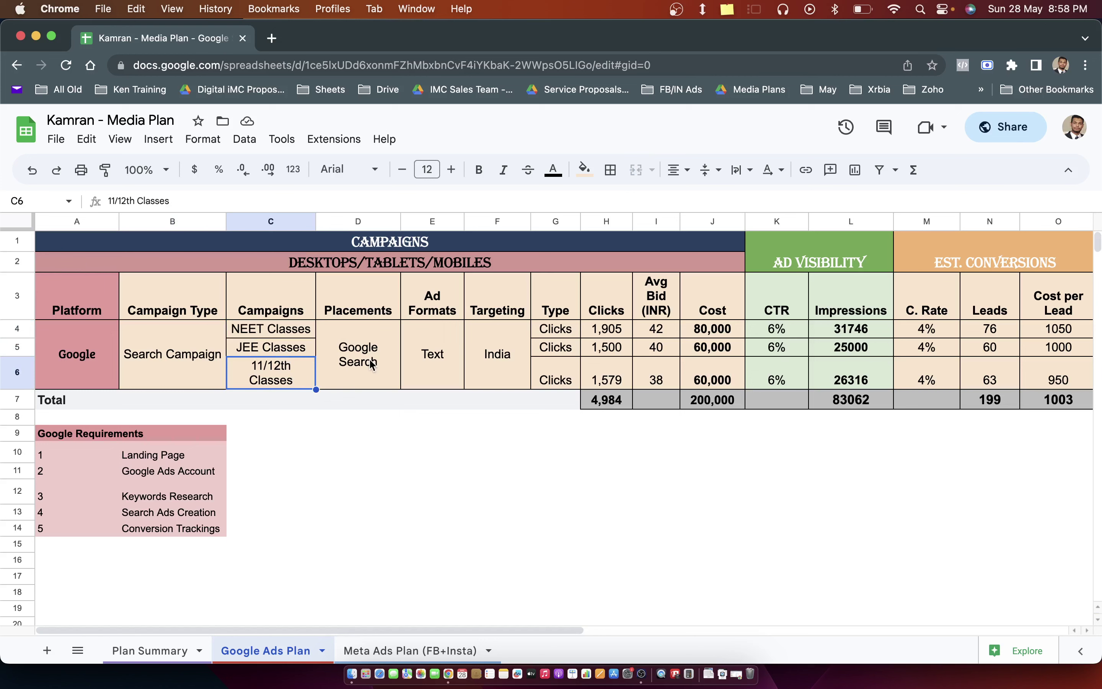
pyautogui.click(434, 360)
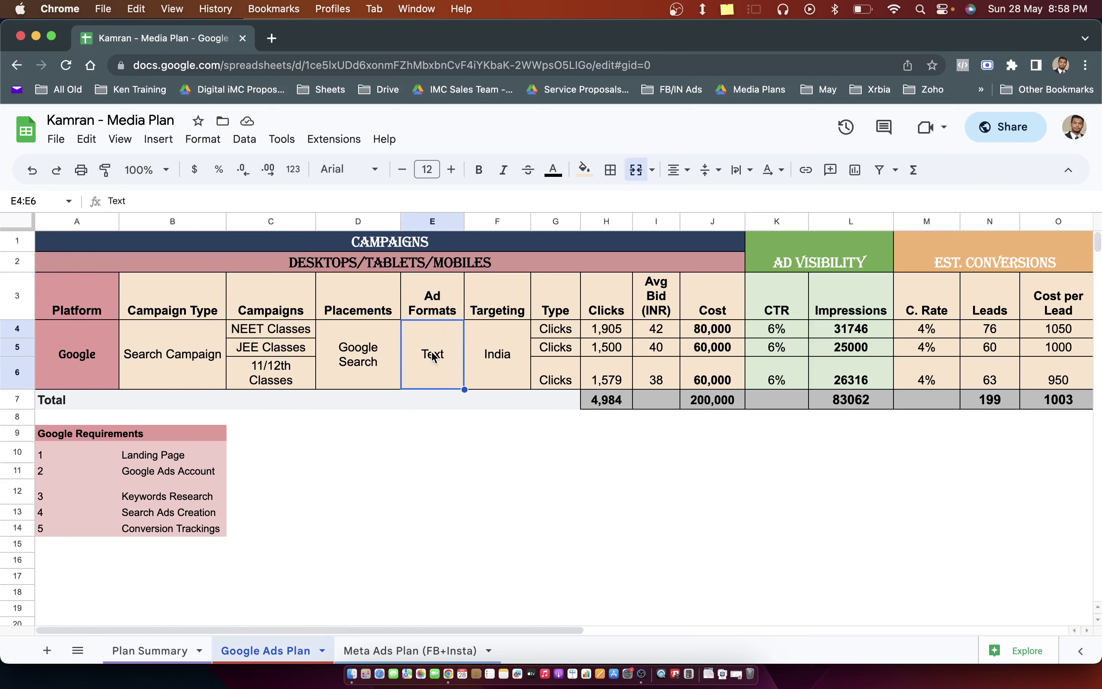
pyautogui.click(481, 356)
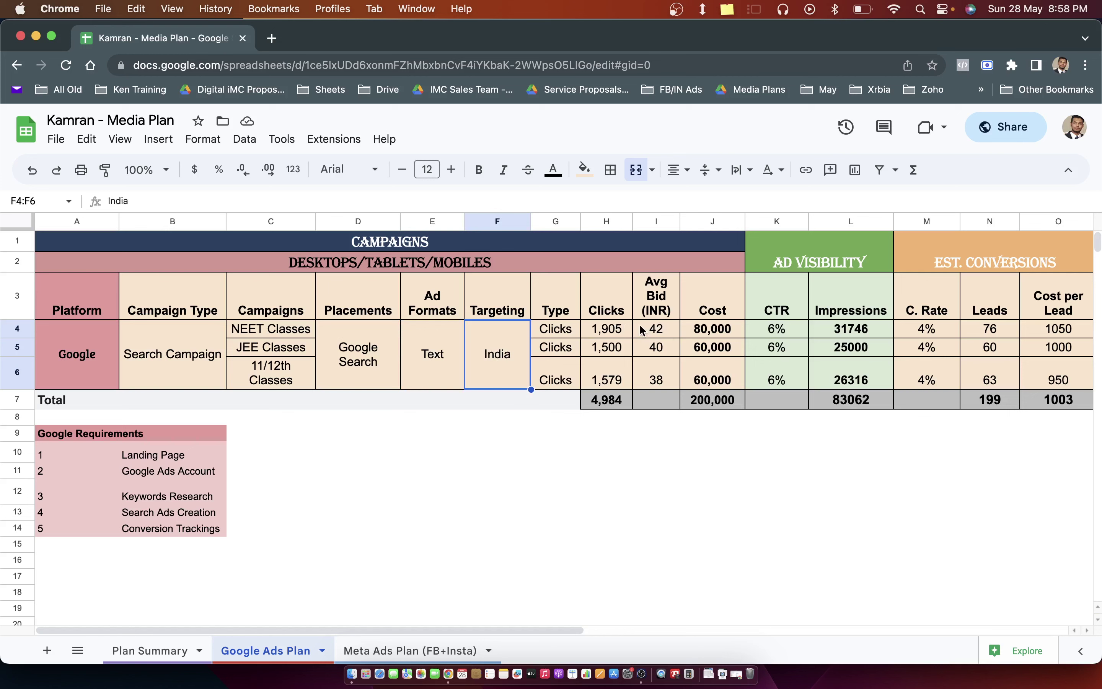
# - Clear the average bids of all three Google campaigns, and review the total cost and the NEET Classes cost
pyautogui.click(654, 331)
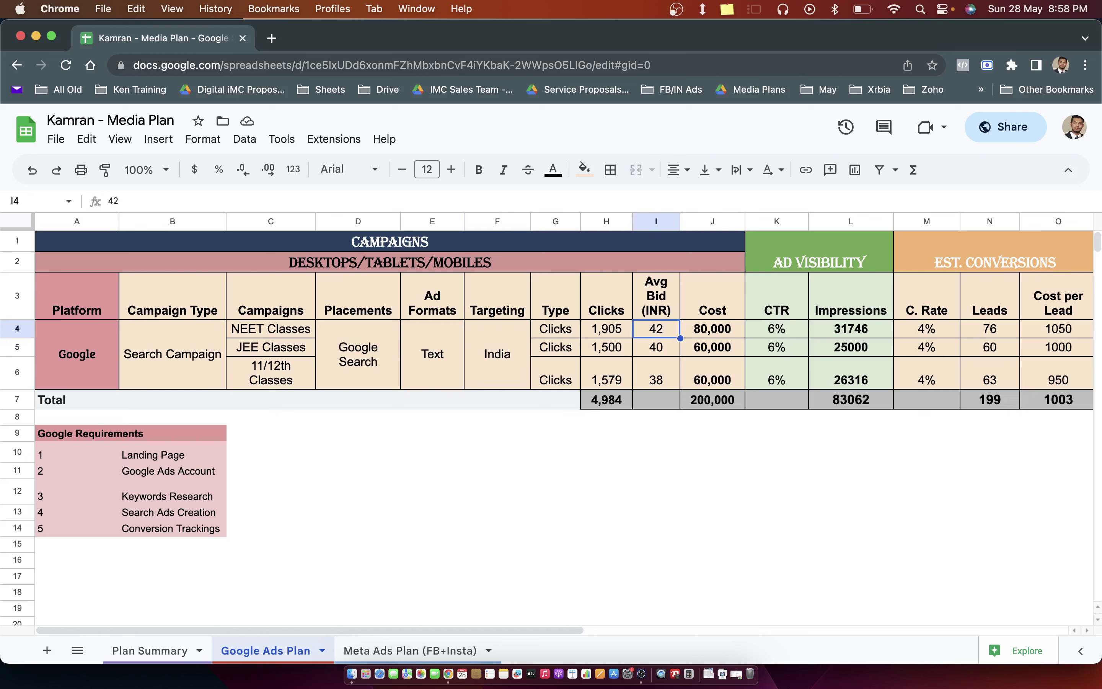
pyautogui.press('Delete')
pyautogui.press('Down')
pyautogui.press('Delete')
pyautogui.press('Down')
pyautogui.press('Delete')
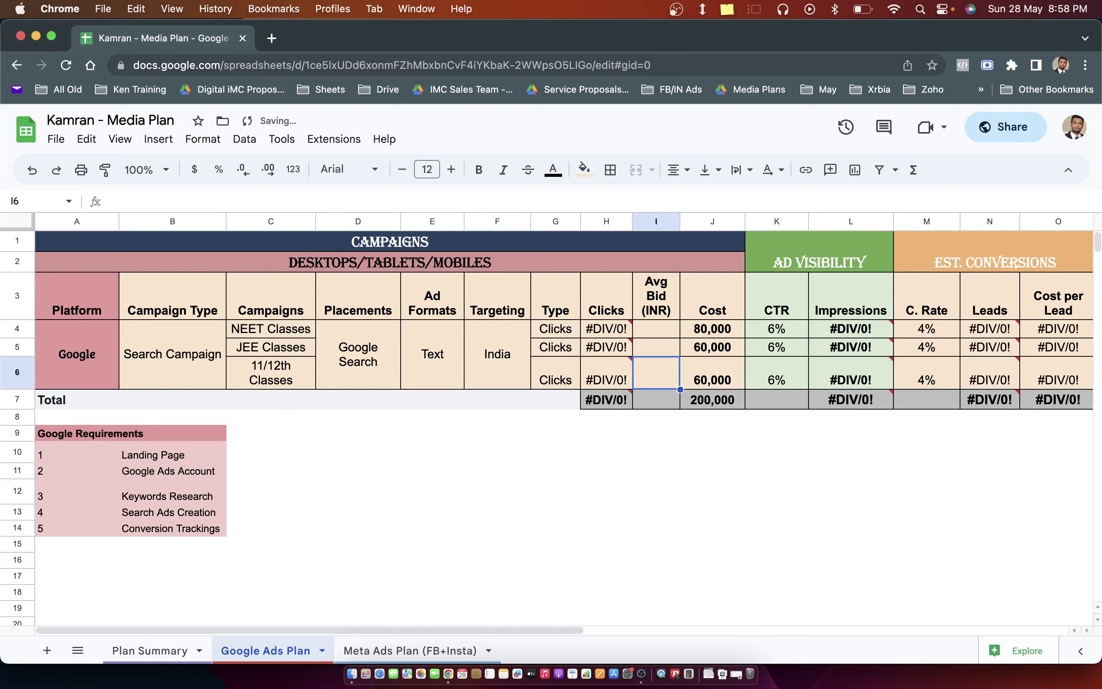
pyautogui.click(708, 407)
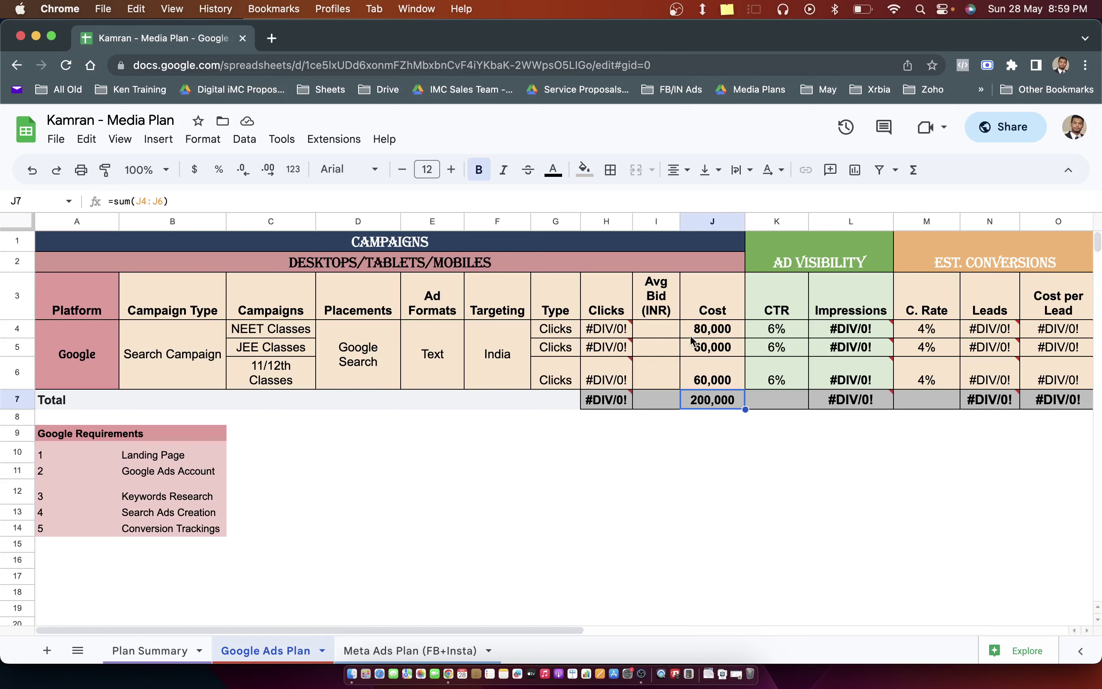
pyautogui.click(728, 335)
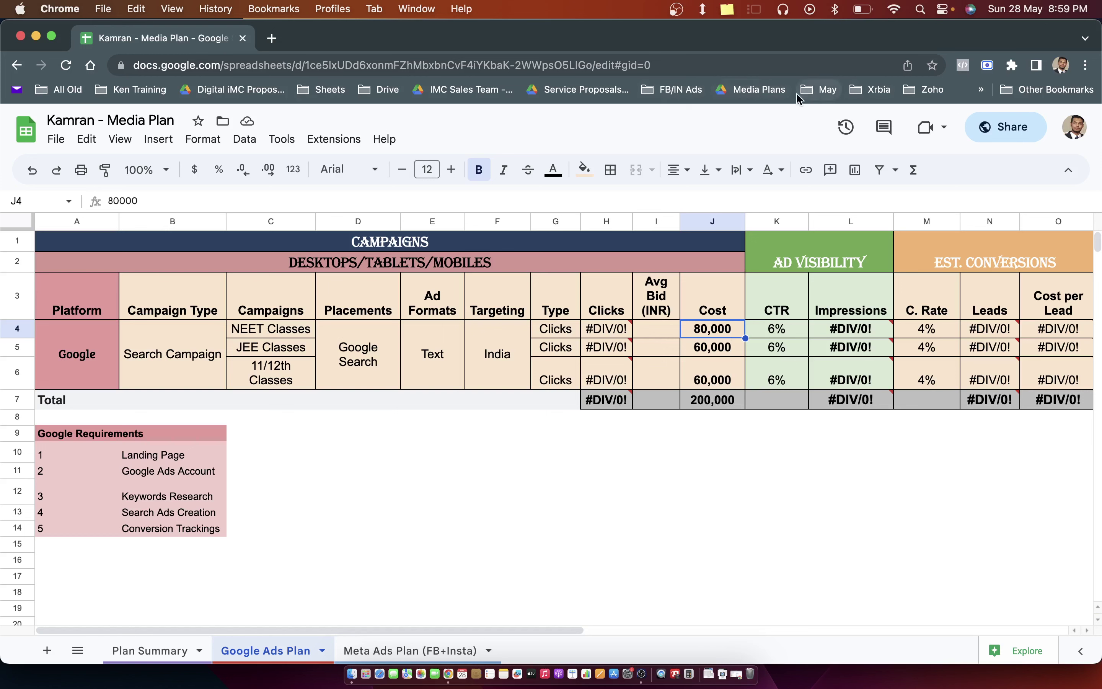
# - Switch to the Google Ads account and open Keyword Planner
pyautogui.click(878, 90)
pyautogui.click(700, 142)
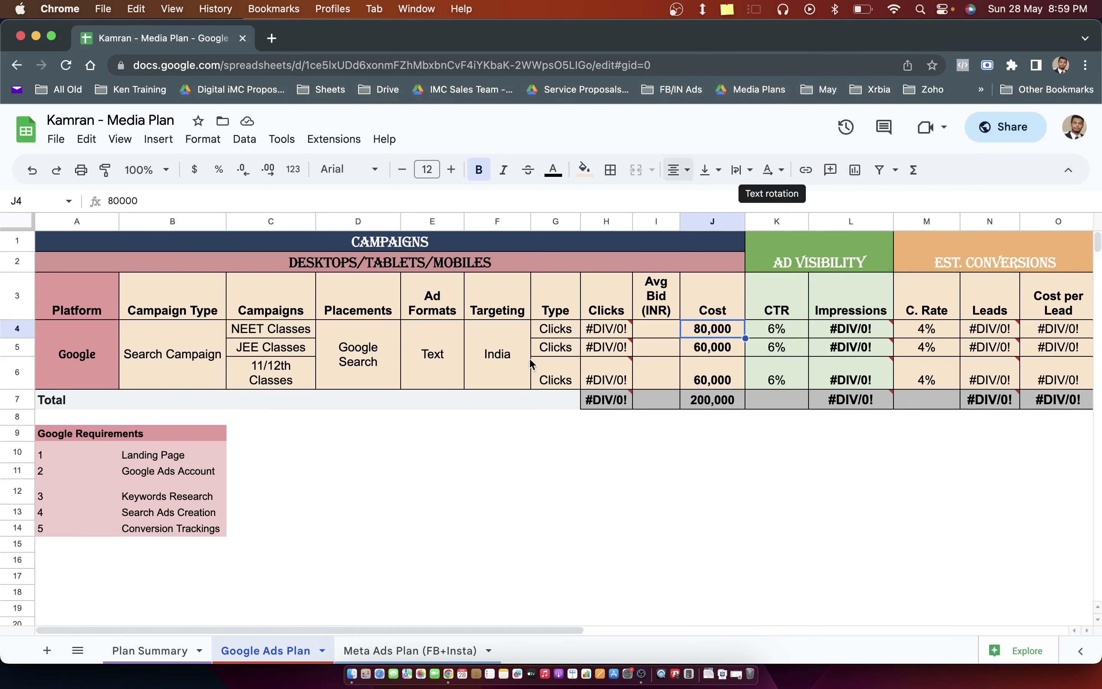
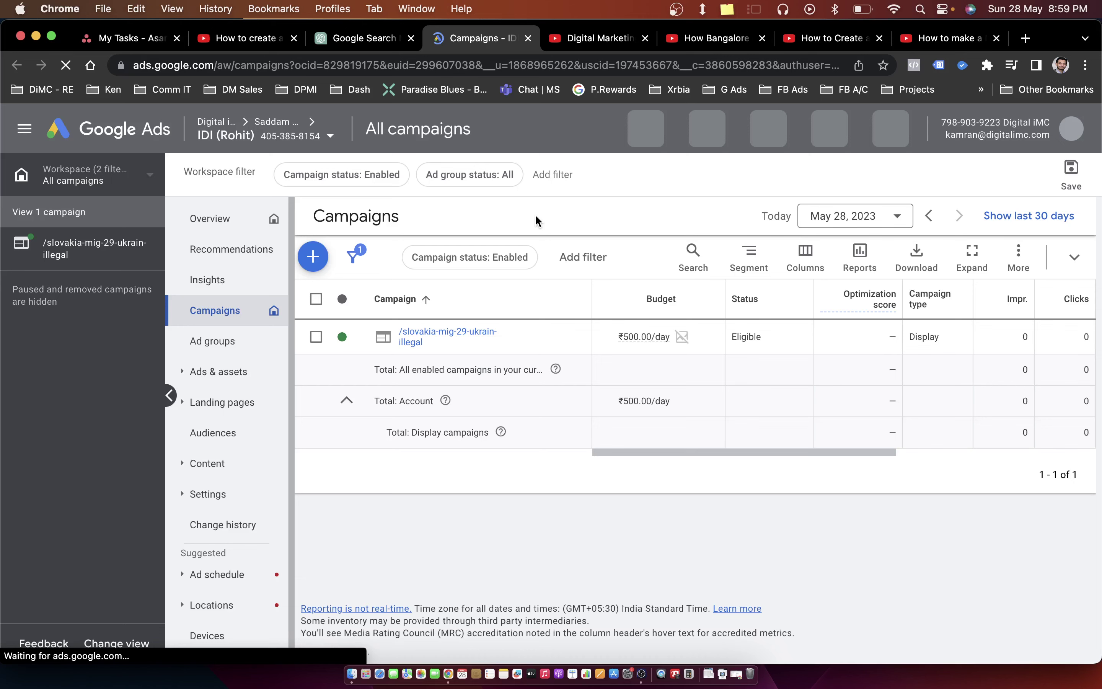
pyautogui.click(736, 136)
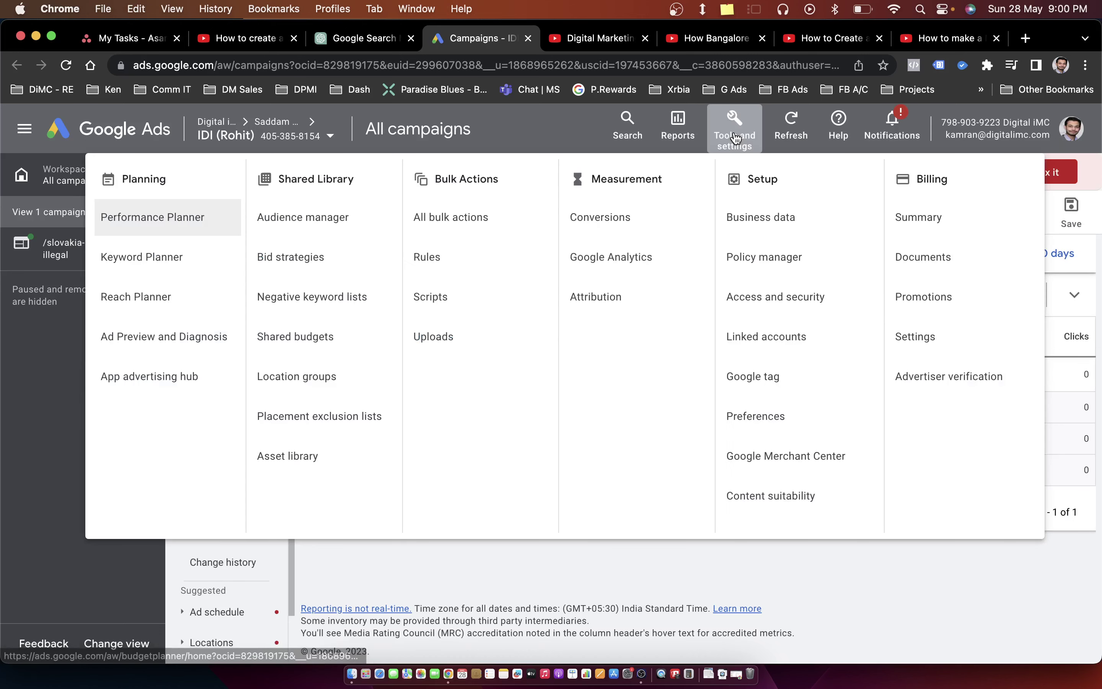
pyautogui.click(197, 271)
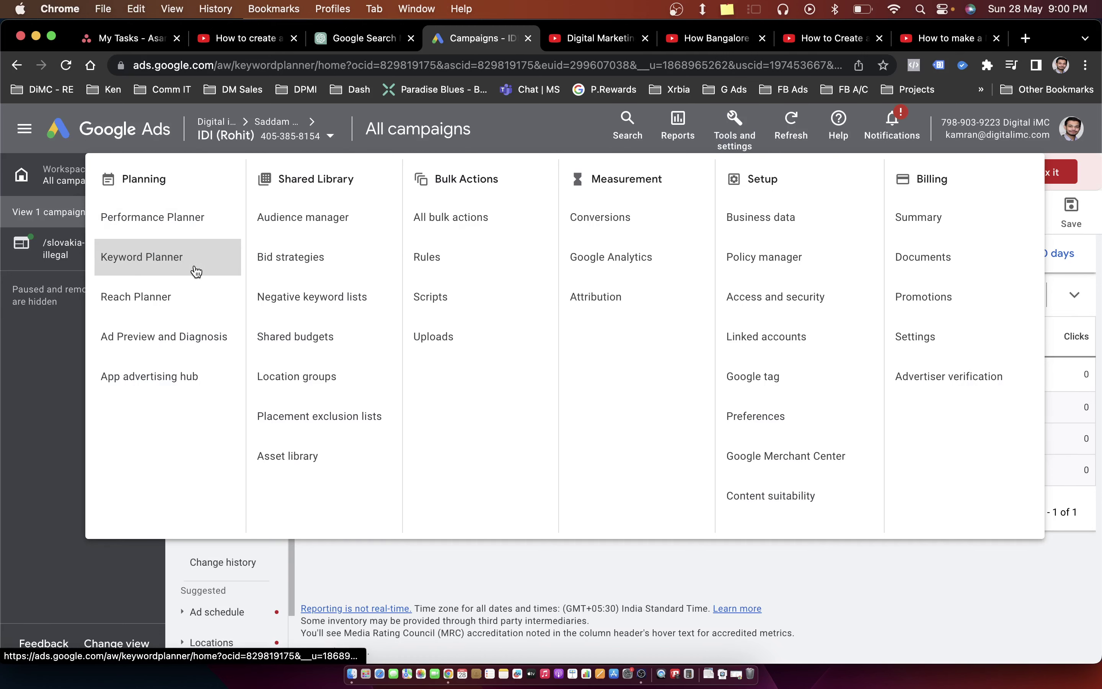
# - Copy the "NEET Classes" campaign name from the media plan and get Keyword Planner results for it
pyautogui.press('super+grave')
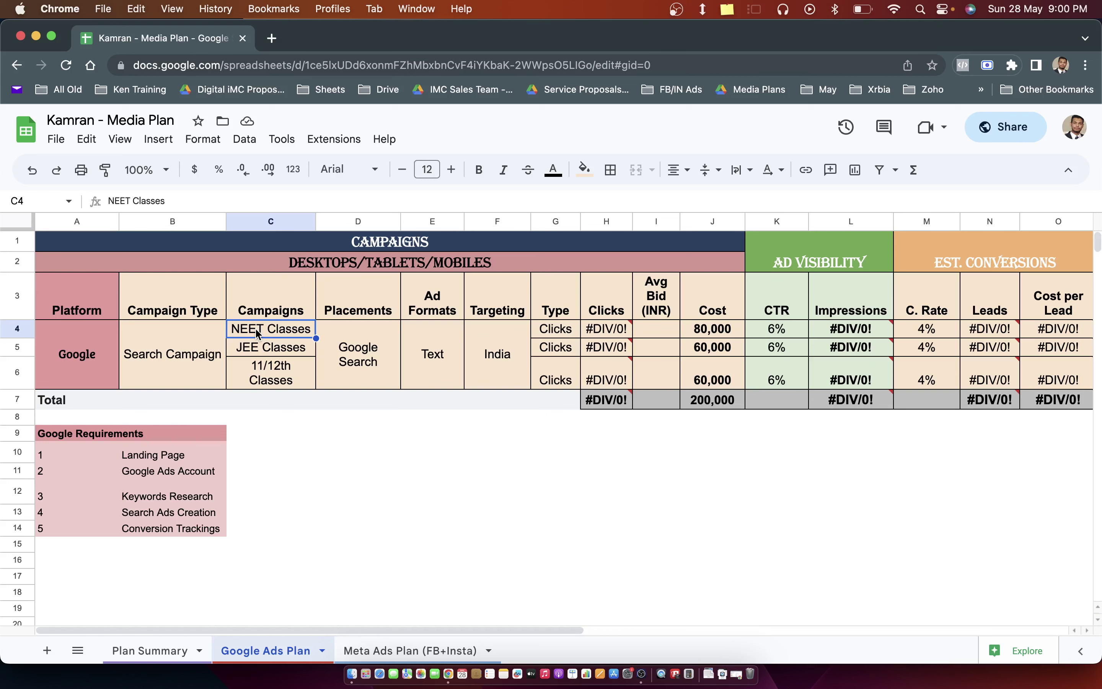
pyautogui.press('super+c')
pyautogui.press('super+grave')
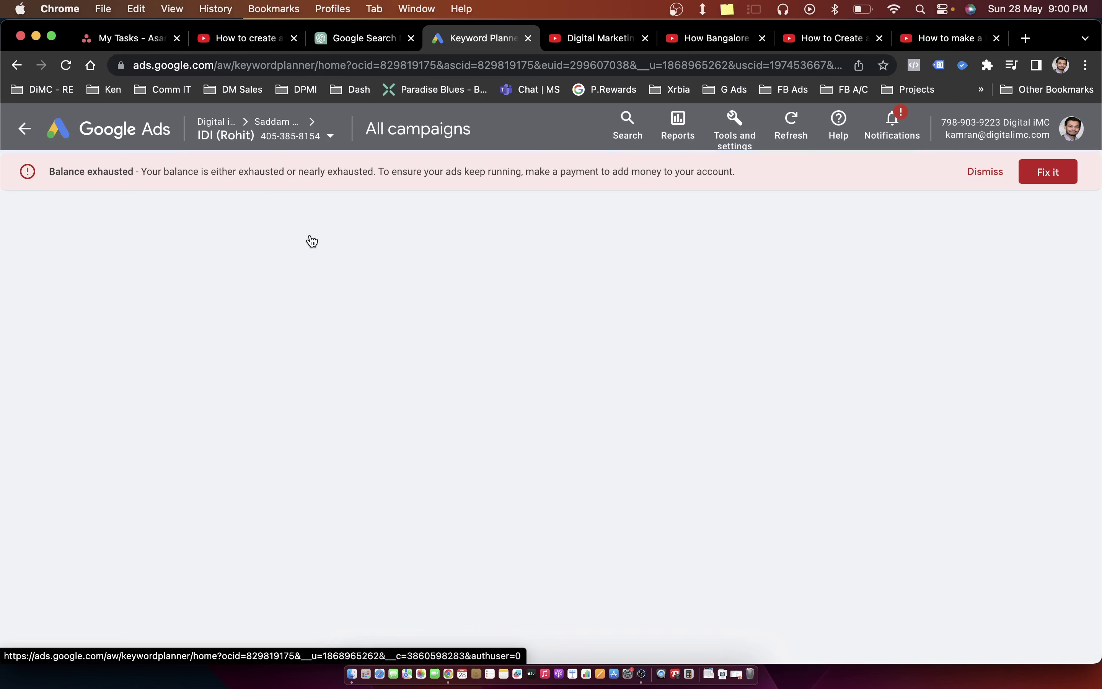
pyautogui.press('super+v')
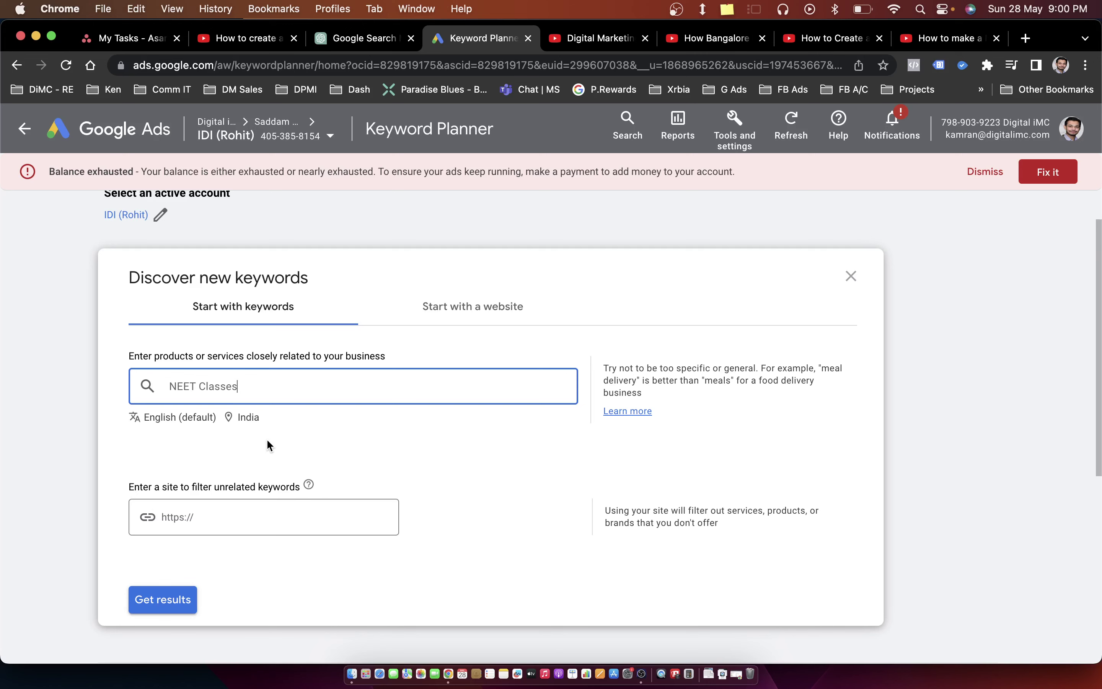
pyautogui.press('Return')
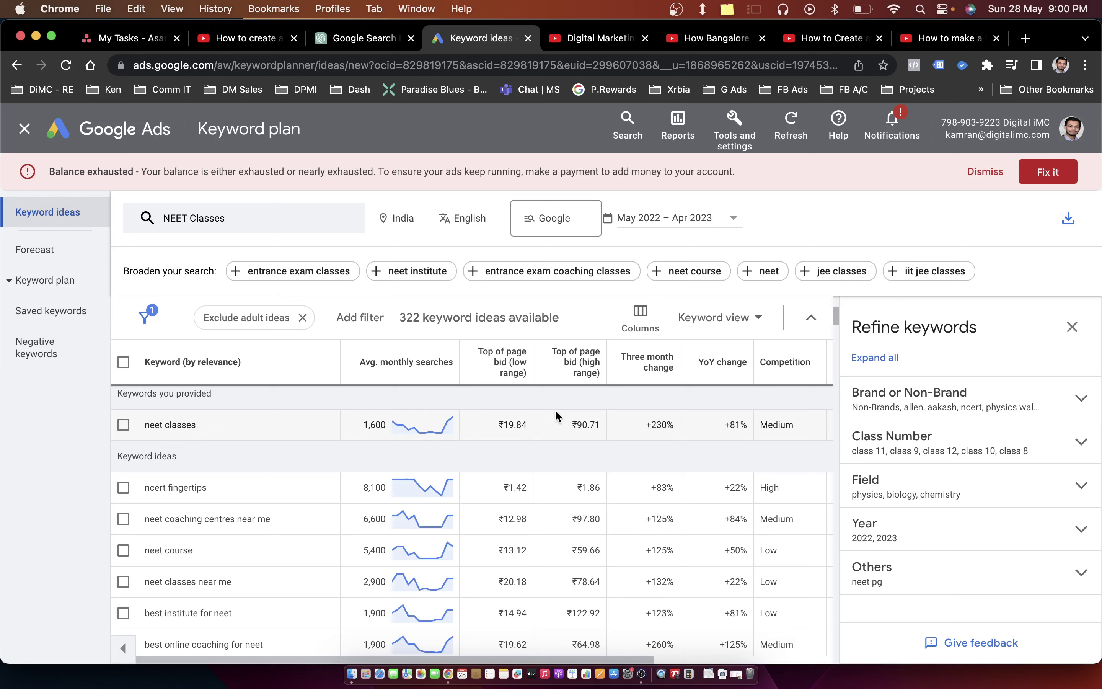
# - Return to the media plan sheet and set the NEET Classes average bid to 42
pyautogui.press('super+grave')
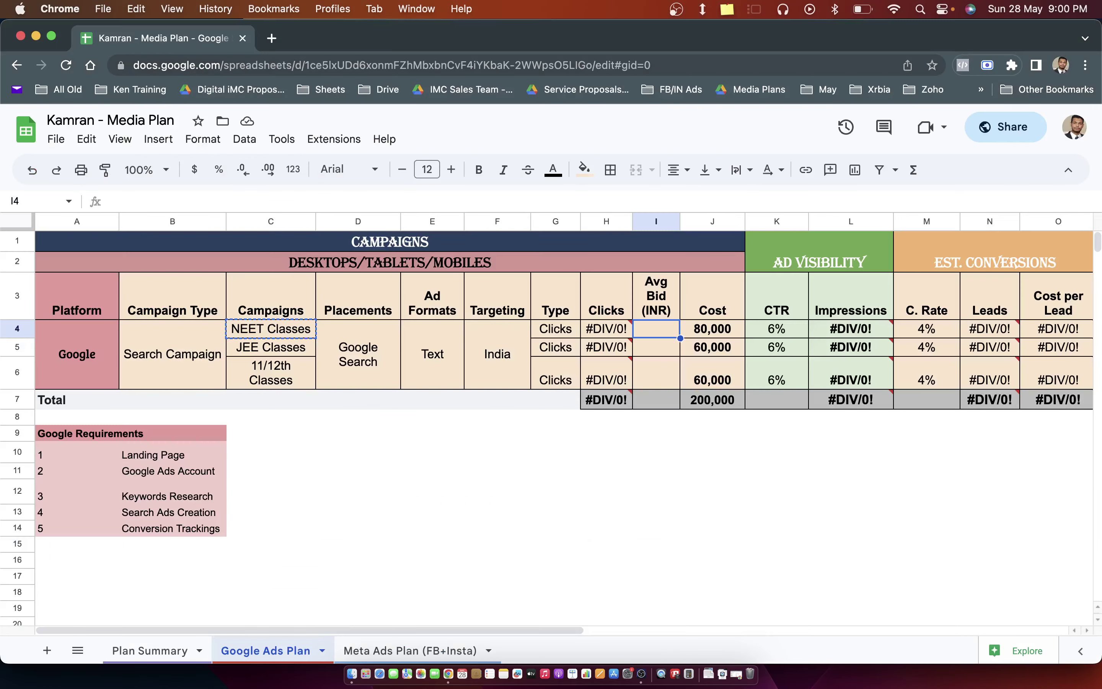
pyautogui.write('42')
pyautogui.press('super+Return')
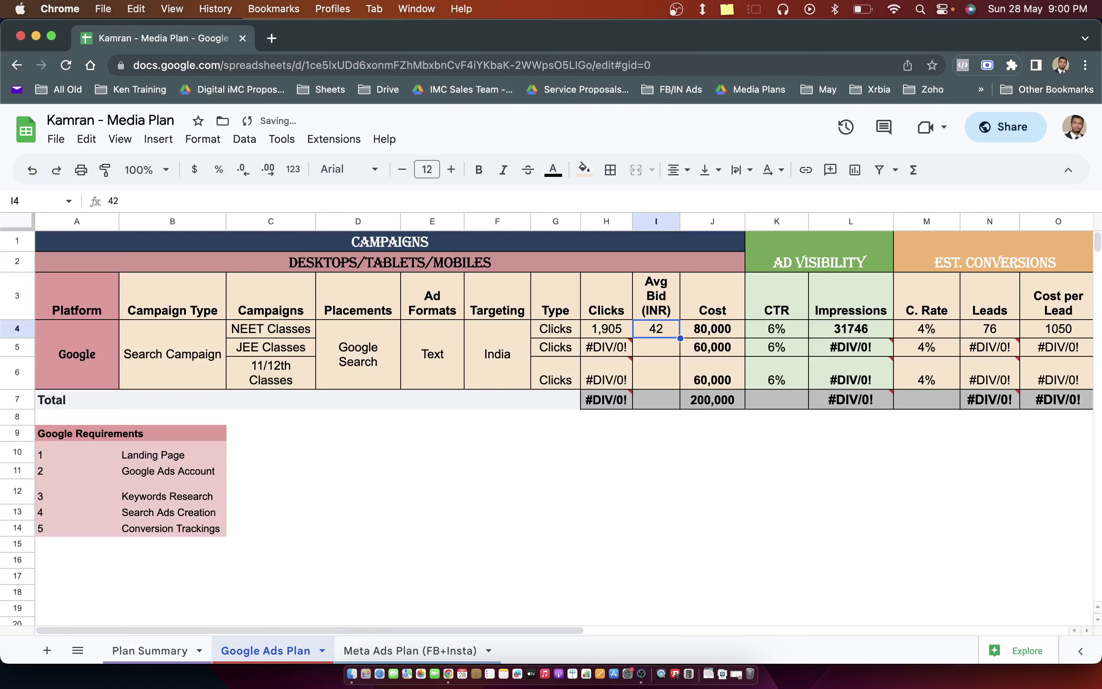
pyautogui.click(606, 328)
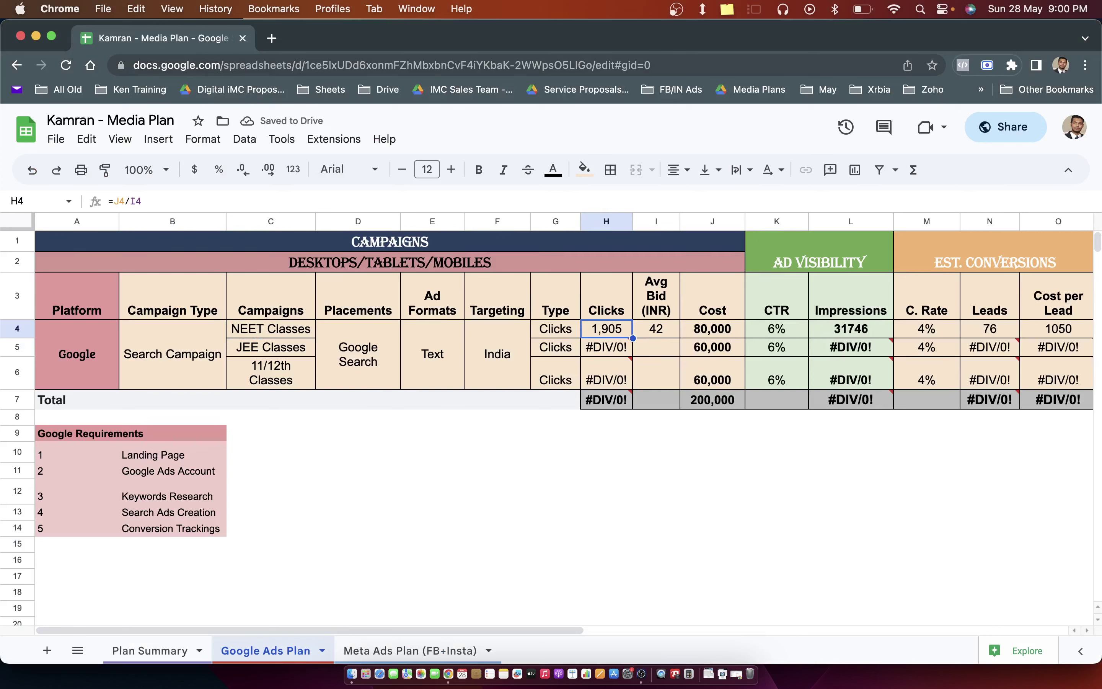
pyautogui.write('=J4/H4')
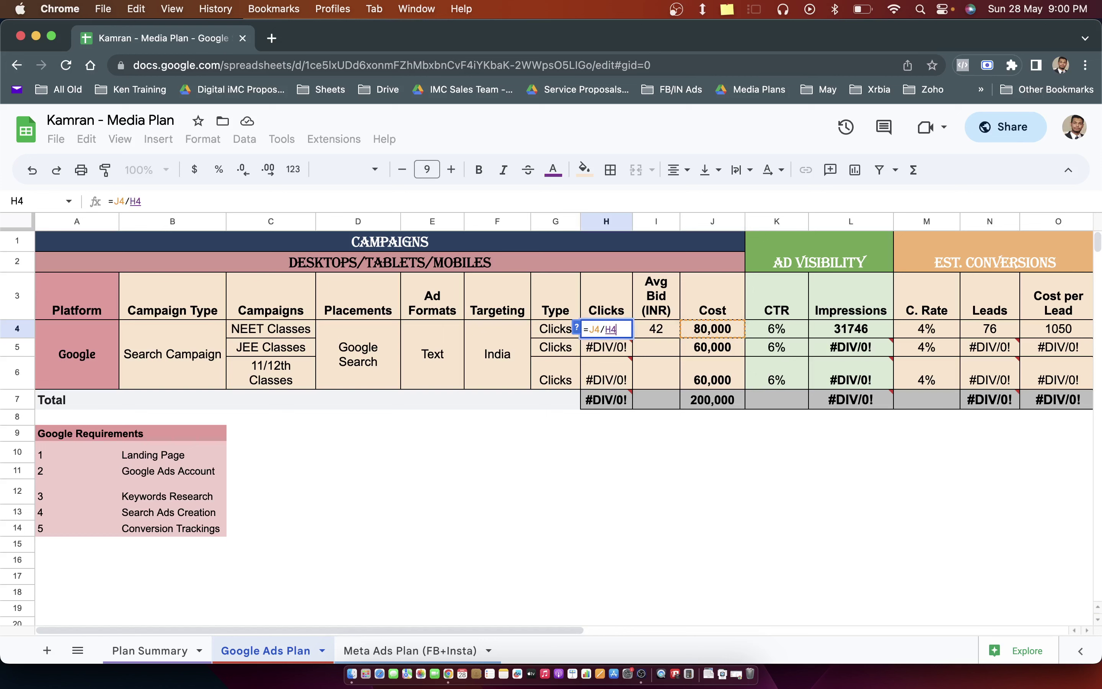
pyautogui.press('Escape')
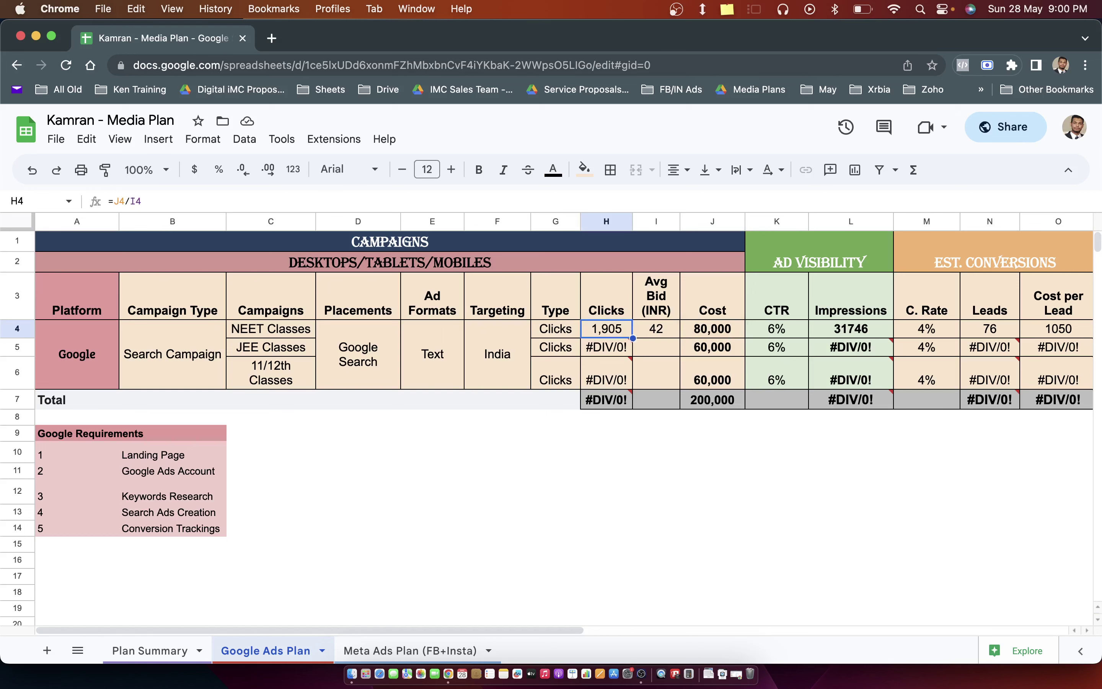
# - Set the average bid to 38 for JEE Classes and 35 for 11/12th Classes
pyautogui.click(656, 329)
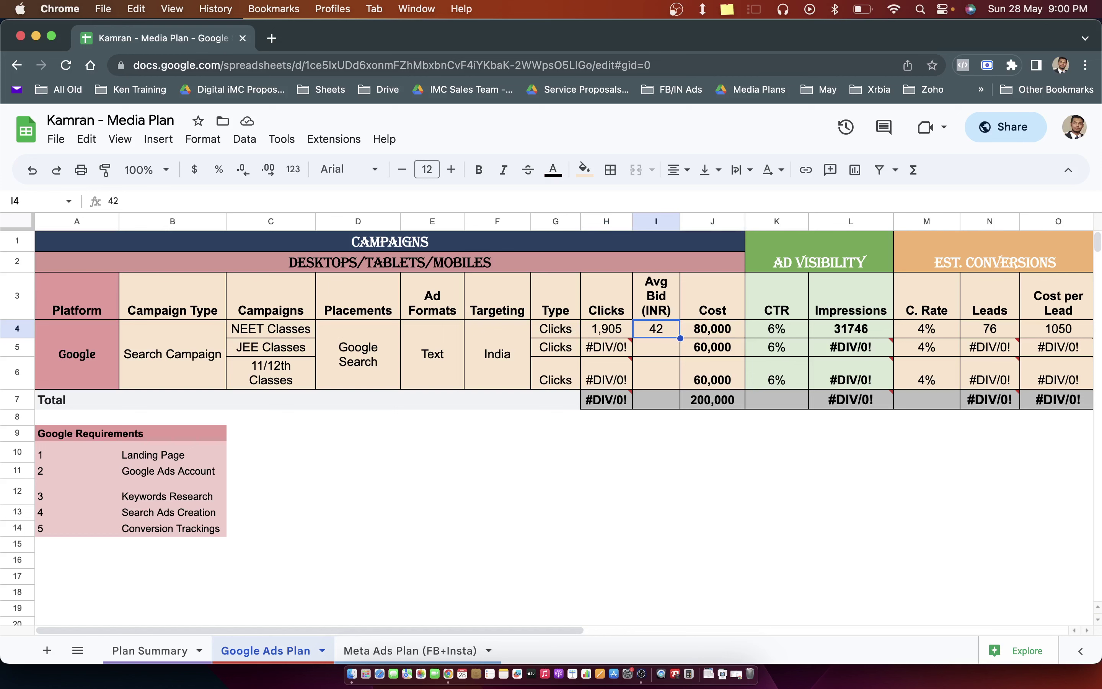
pyautogui.click(656, 347)
pyautogui.write('38')
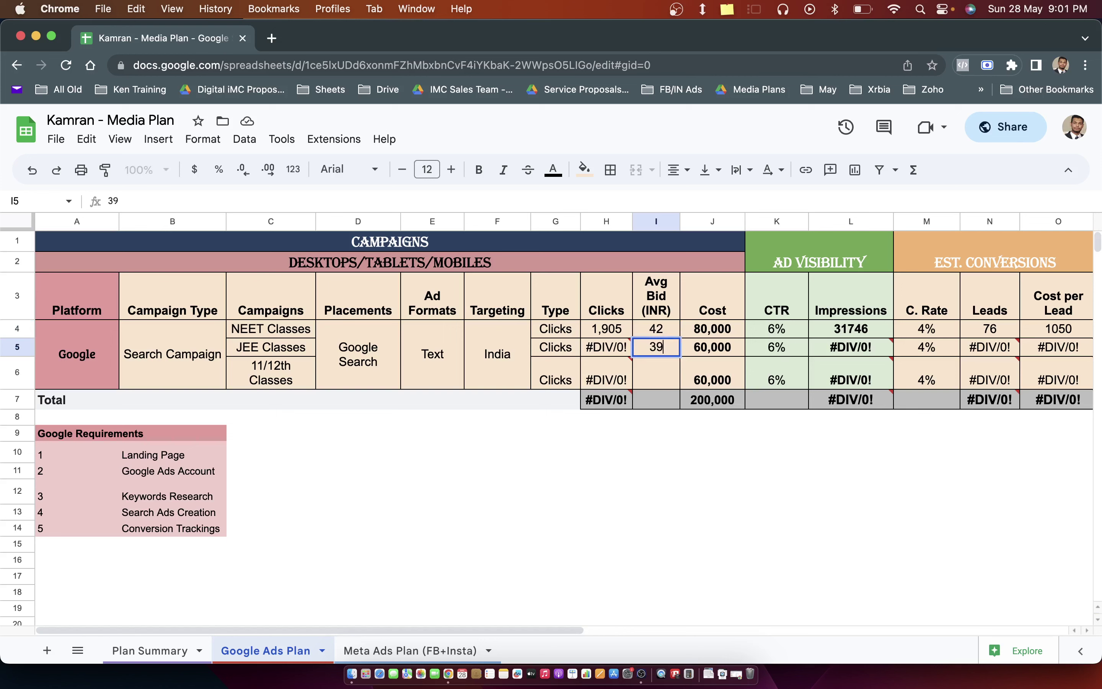
pyautogui.press('Return')
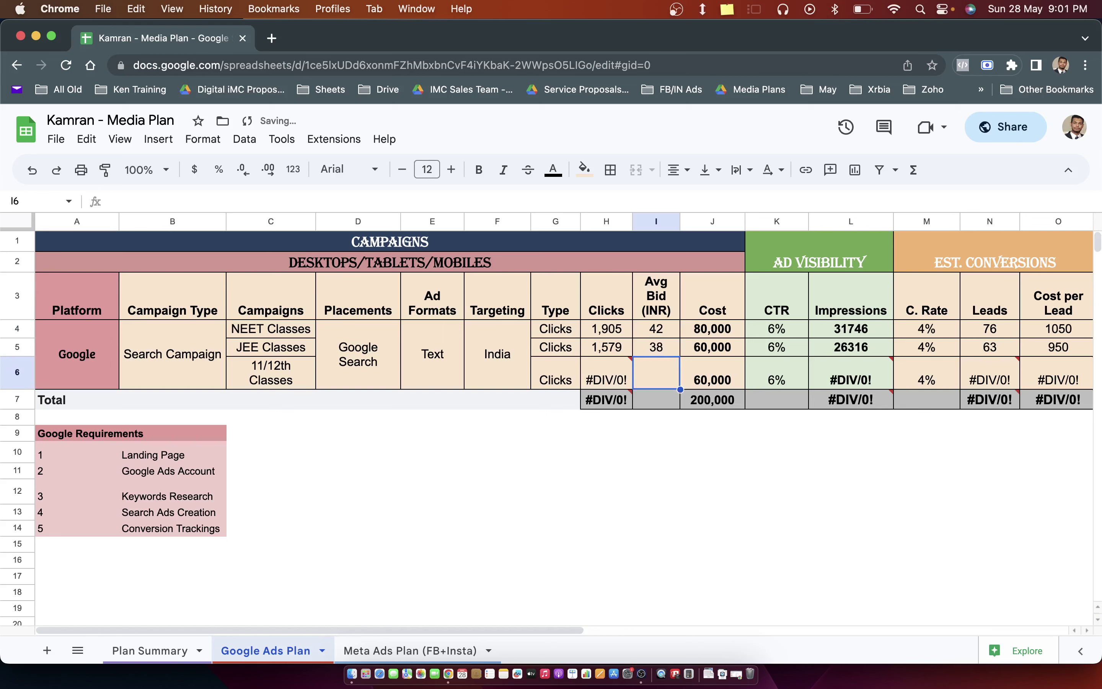
pyautogui.write('35')
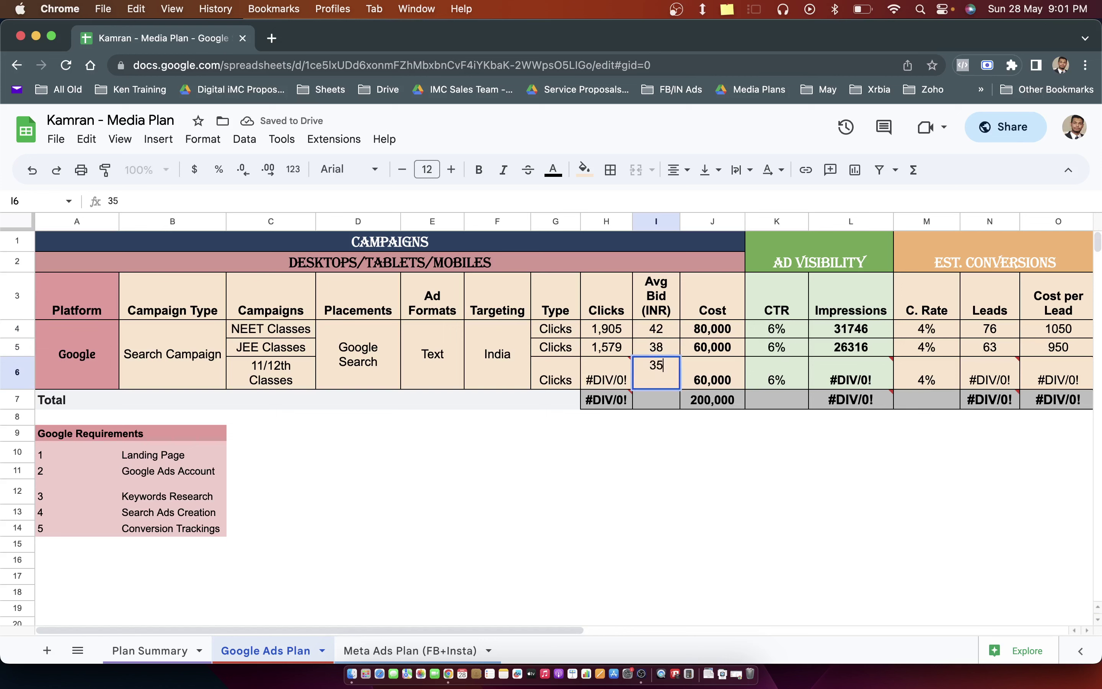
pyautogui.press('Up')
pyautogui.press('Up')
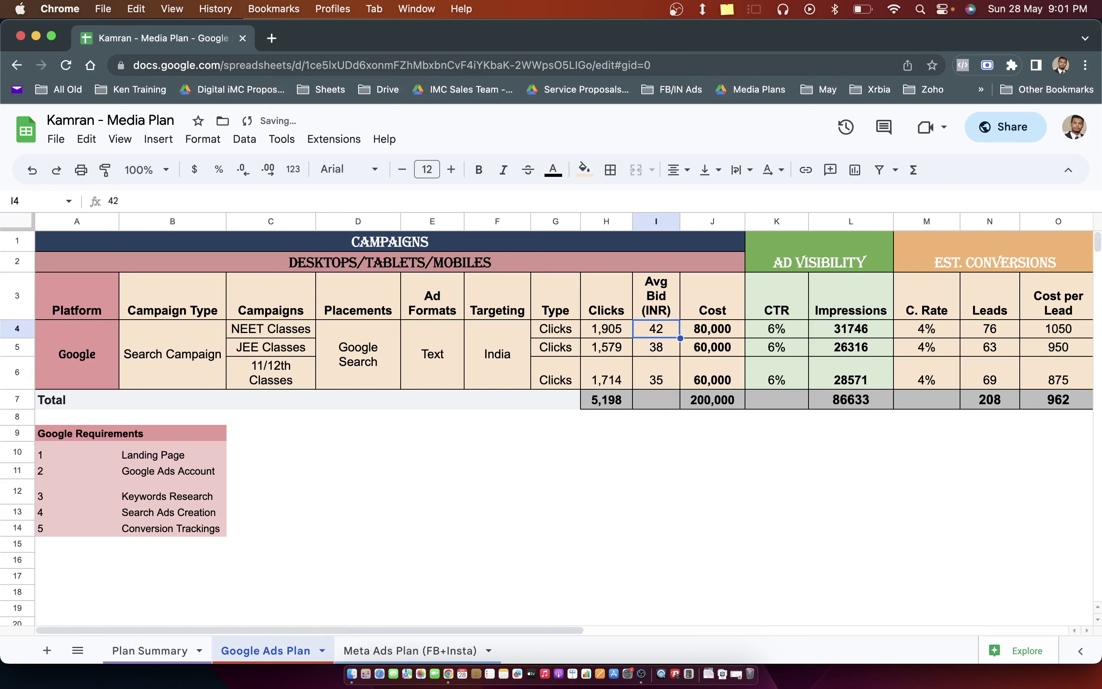
# - Review the average bids and the clicks of the Google campaigns, down to the total clicks
pyautogui.press('Down')
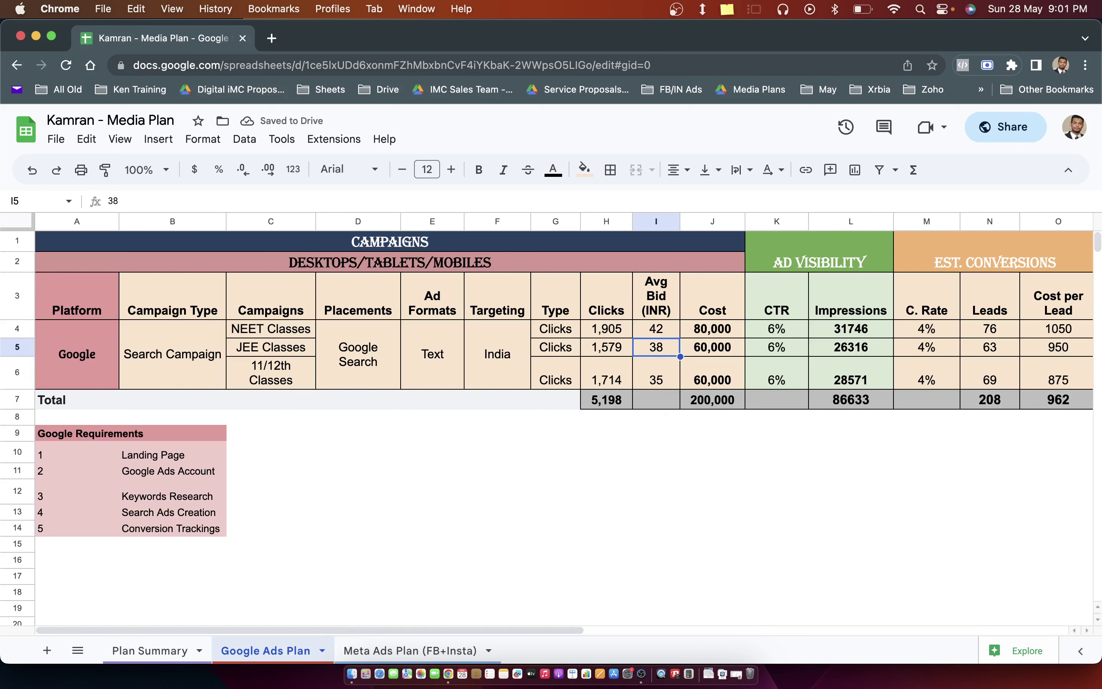
pyautogui.press('Down')
pyautogui.press('Up')
pyautogui.press('Left')
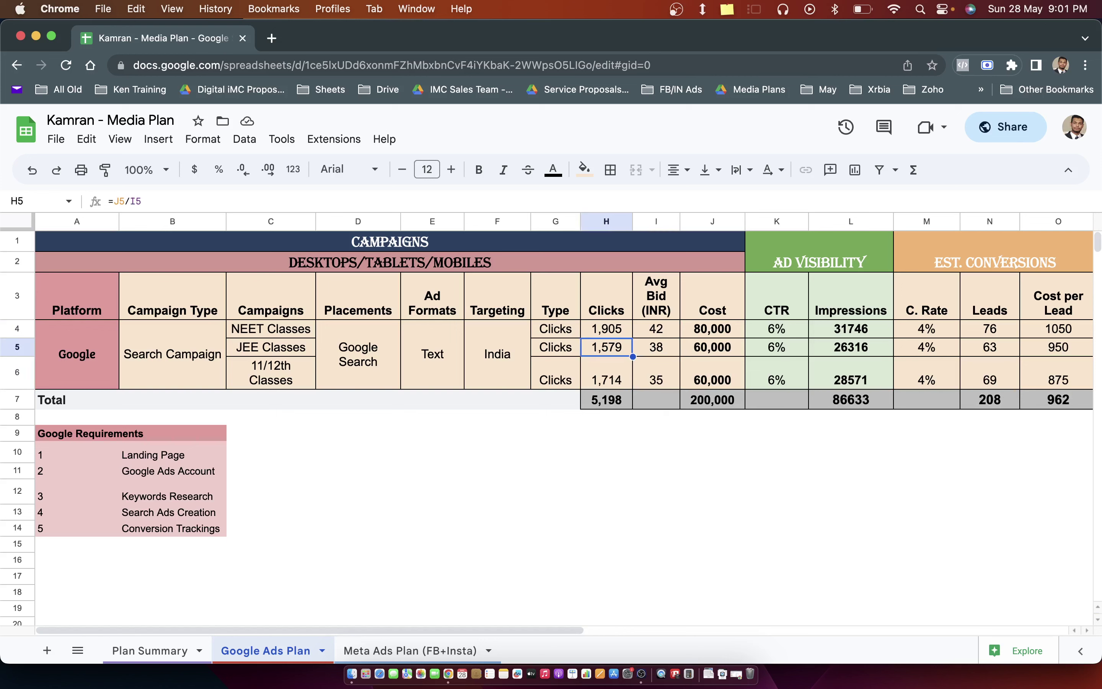
pyautogui.press('Up')
pyautogui.press('Down')
pyautogui.press('Down')
pyautogui.press('Down')
# - Examine the CTR column of the Google plan, from the total row up to its heading
pyautogui.press('Right')
pyautogui.press('Right')
pyautogui.press('Right')
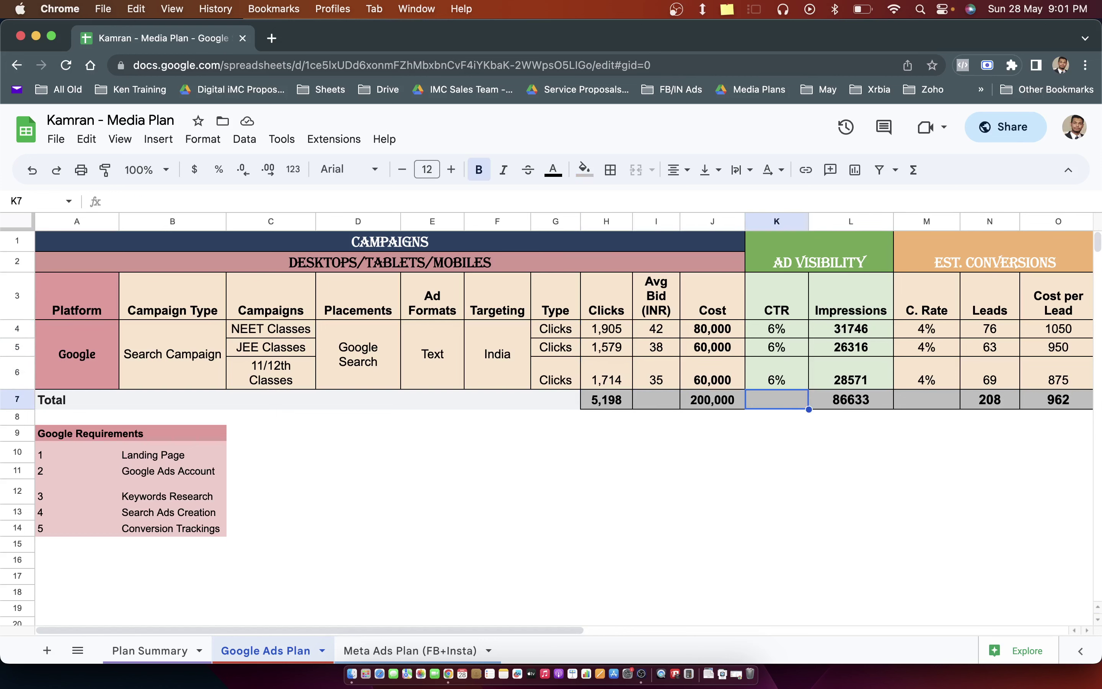
pyautogui.press('Up')
pyautogui.press('Up')
pyautogui.press('Up')
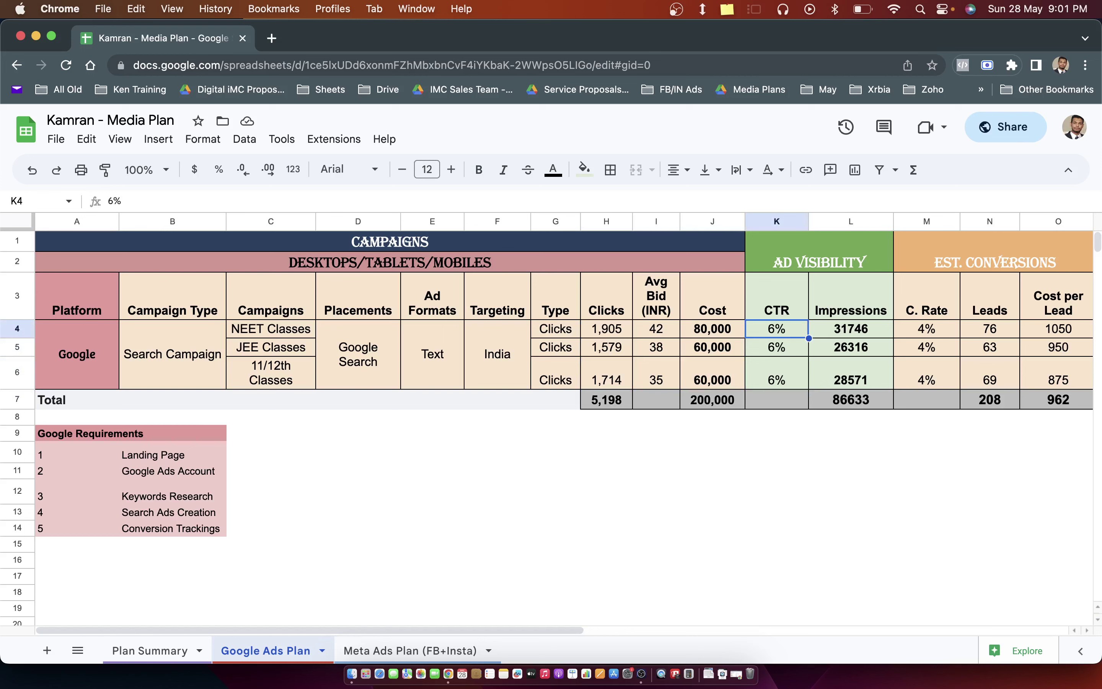
pyautogui.press('Up')
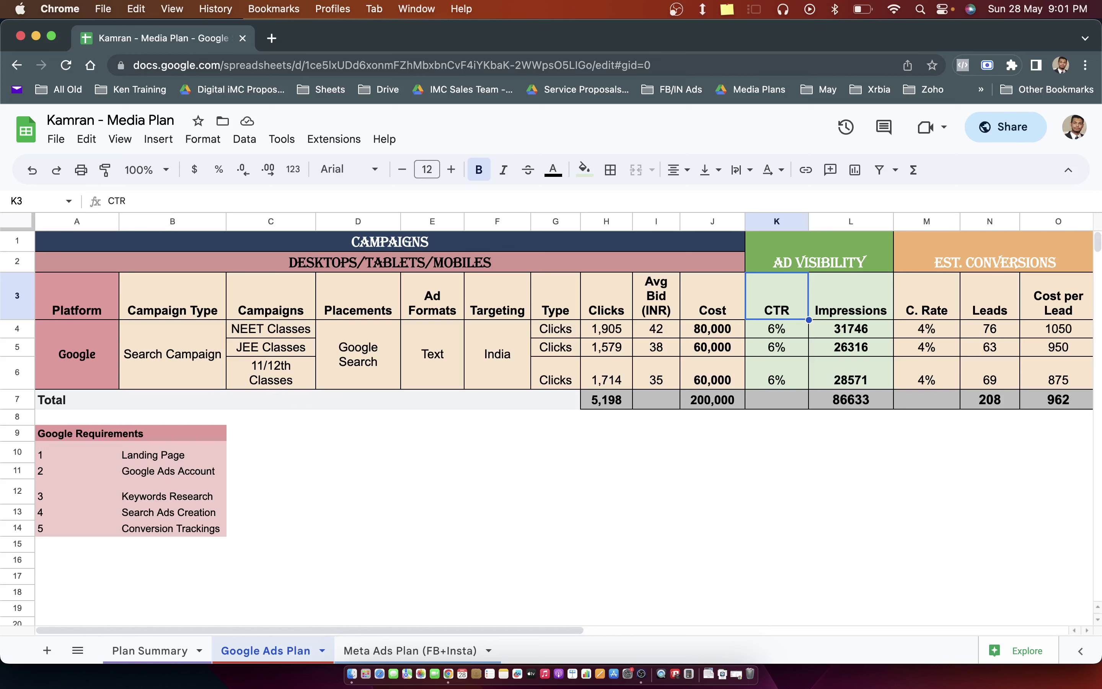
# - Note the CTR ratio below the plan: enter "CTR" in H11, "Clicks" in I11 and "impressions" in I12
pyautogui.click(605, 476)
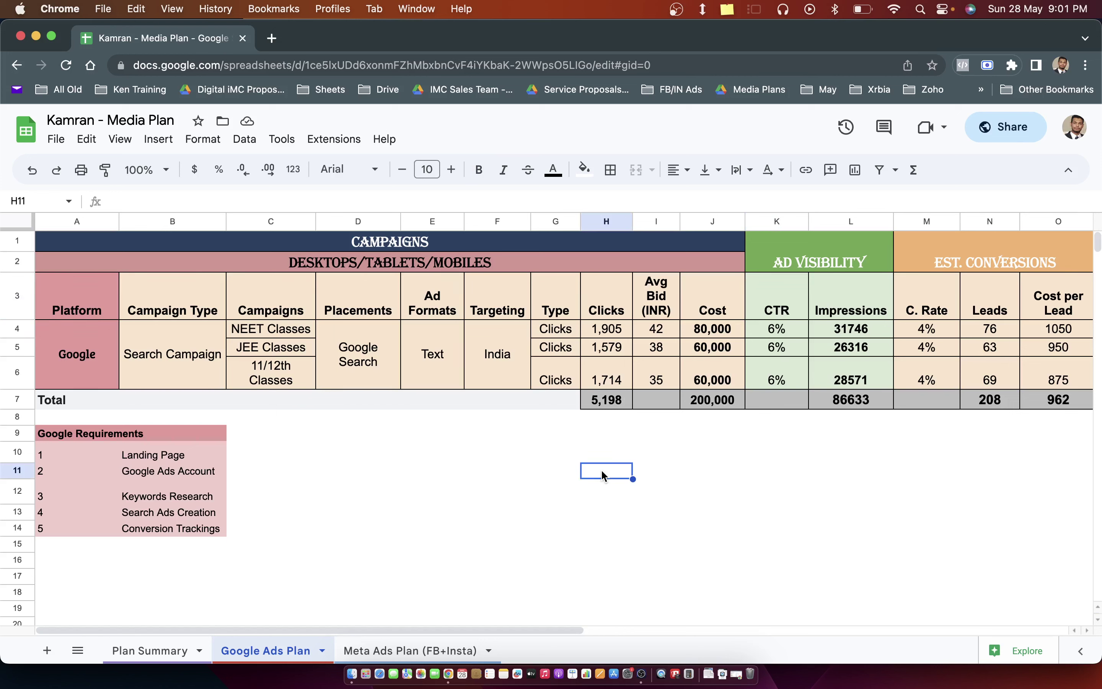
pyautogui.write('CT')
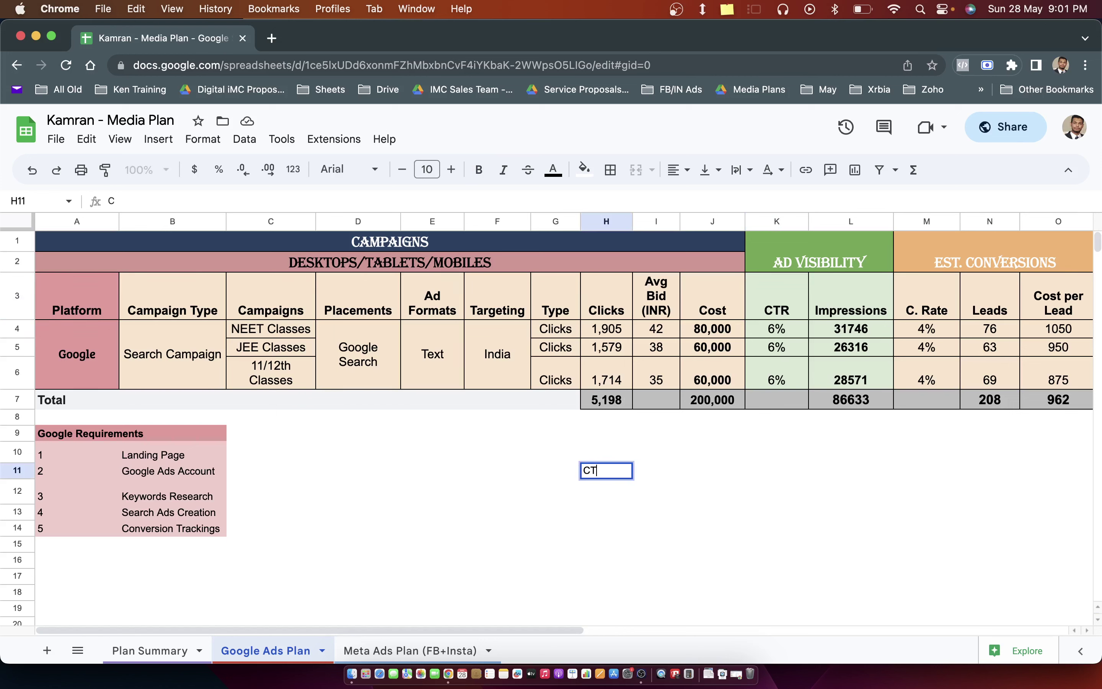
pyautogui.write('R')
pyautogui.click(555, 471)
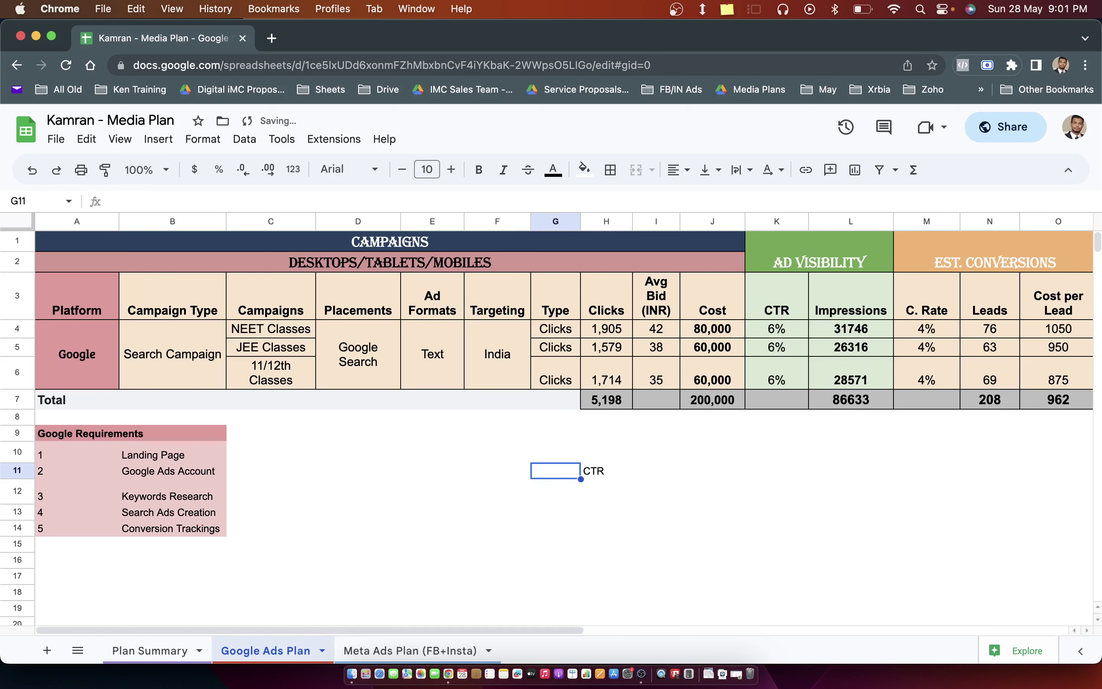
pyautogui.click(606, 471)
pyautogui.click(656, 471)
pyautogui.write('C')
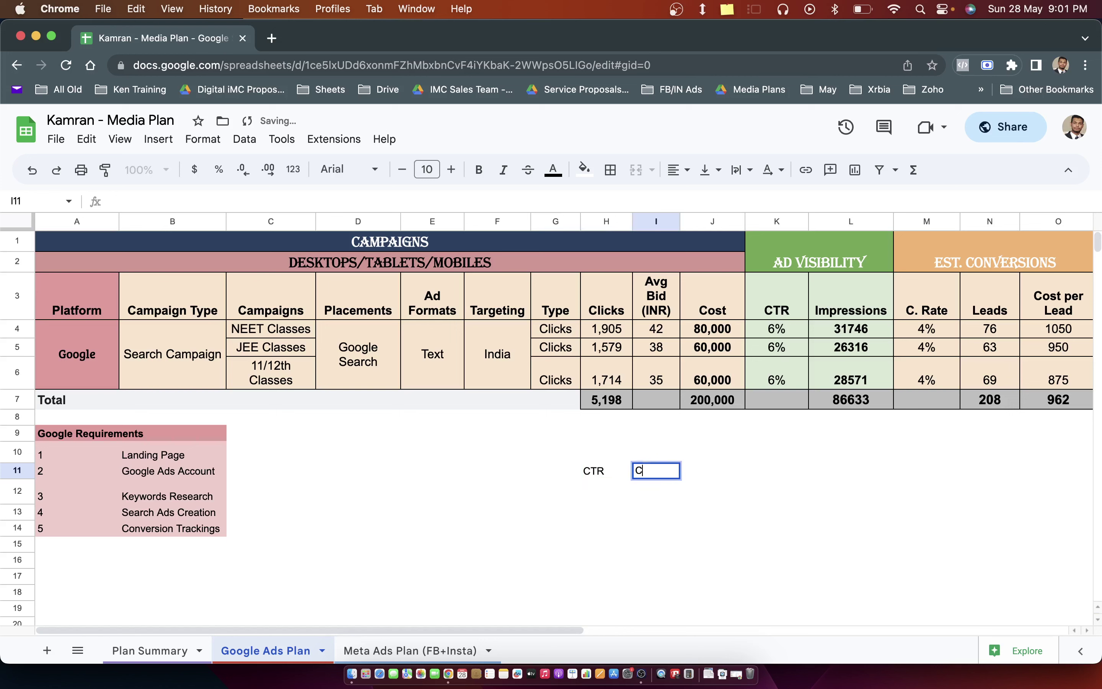
pyautogui.write('licks')
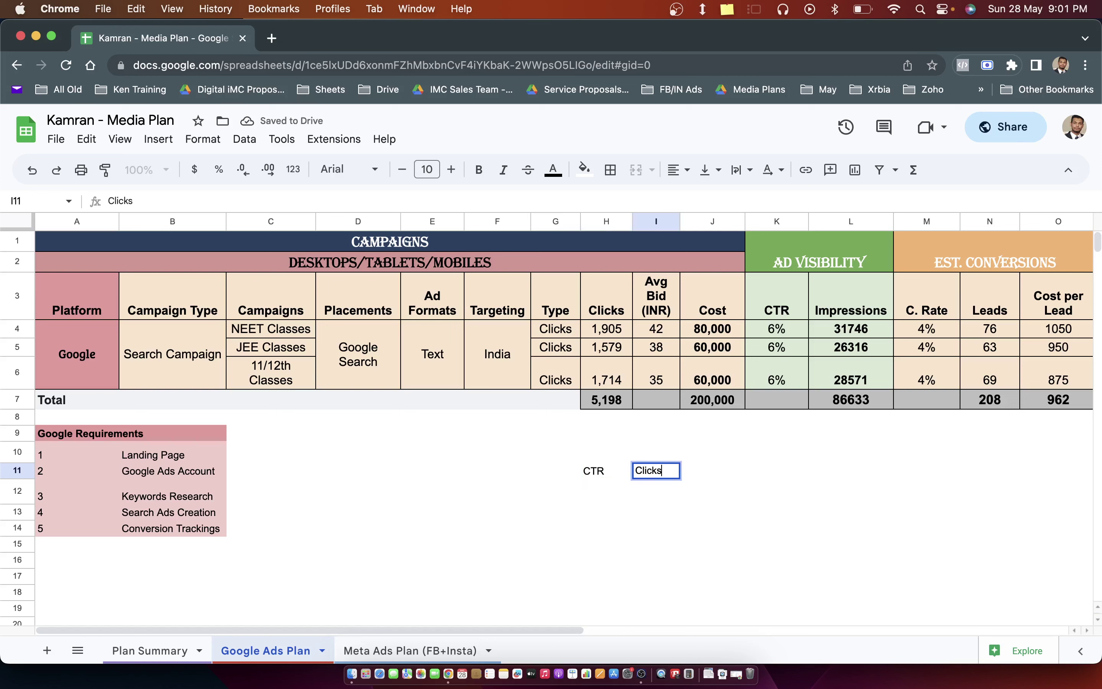
pyautogui.press('Return')
pyautogui.write('impressions')
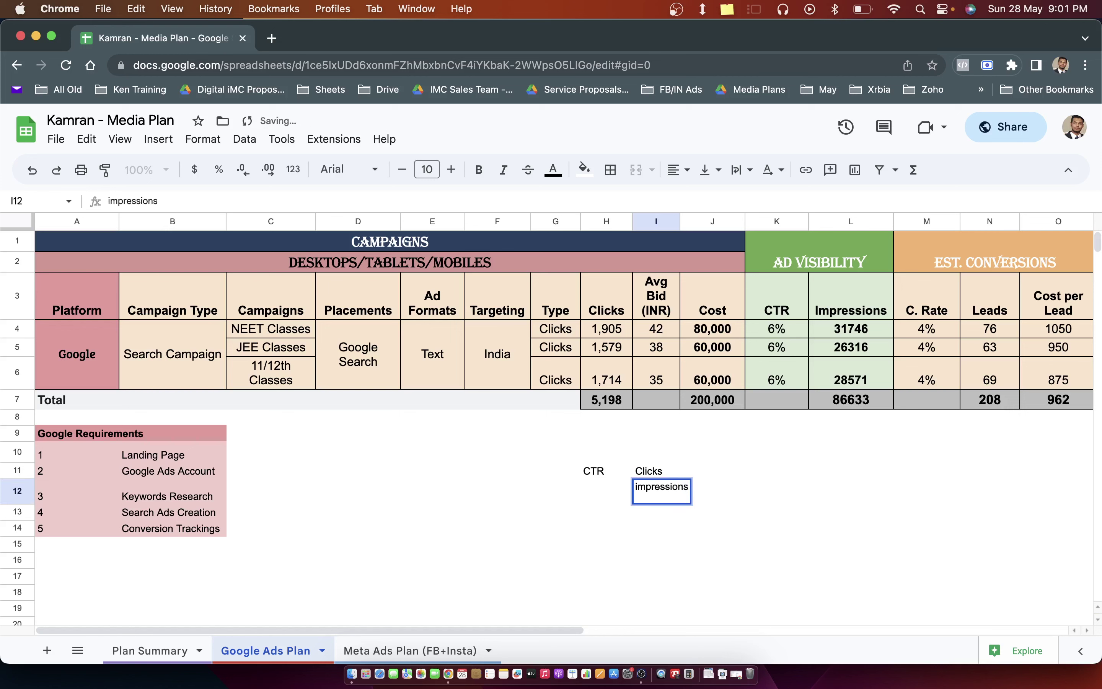
# - Enter 100 in J11 as the example number of clicks
pyautogui.press('Tab')
pyautogui.press('Up')
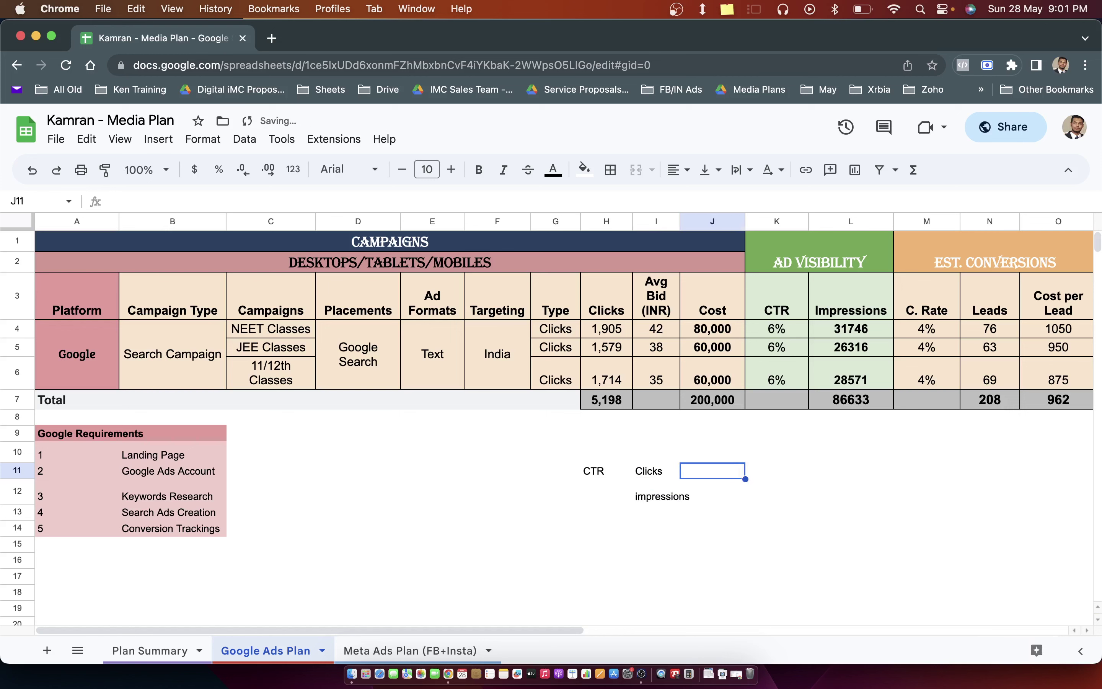
pyautogui.write('100')
pyautogui.press('Tab')
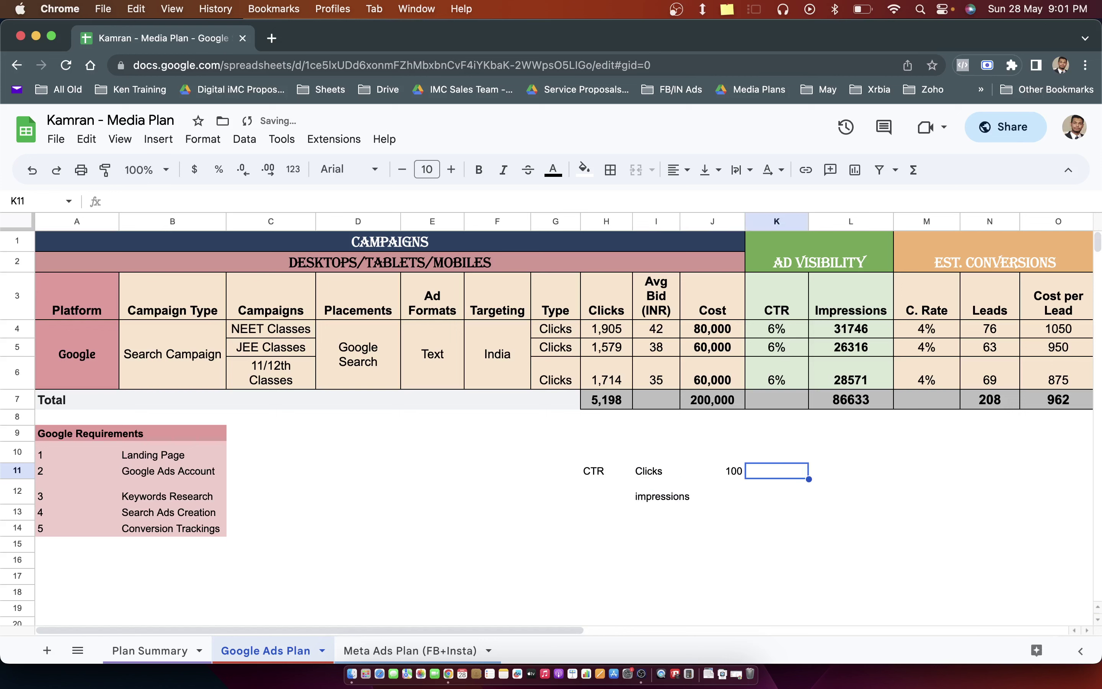
pyautogui.press('Left')
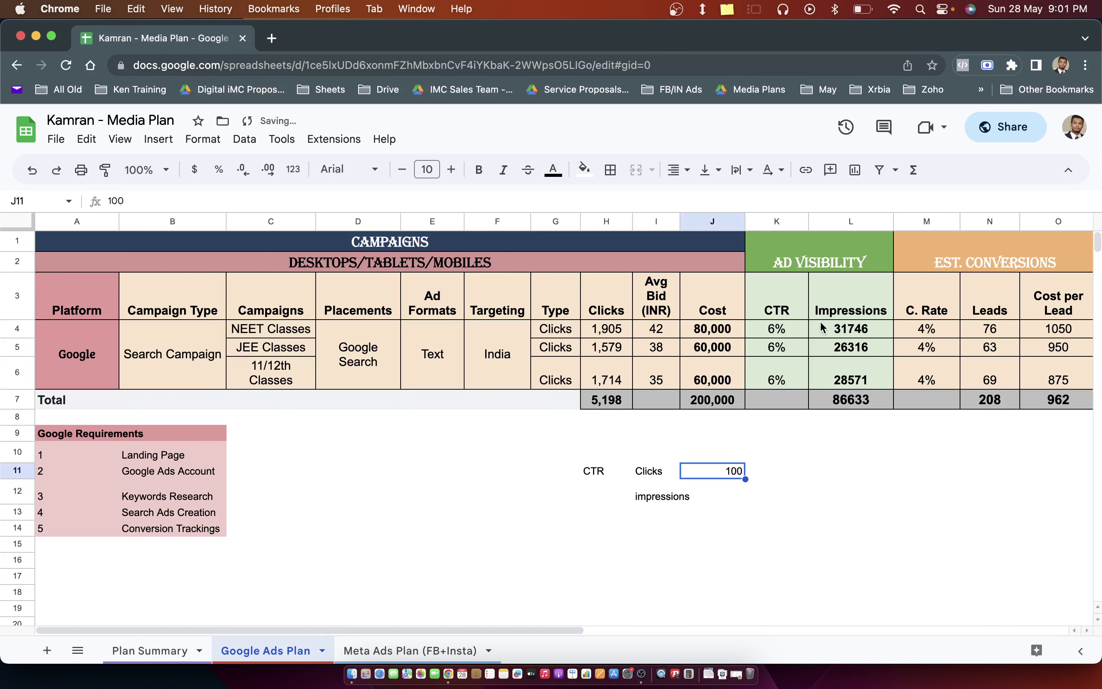
# - Clear the impressions of all three Google campaigns and select the NEET Classes CTR
pyautogui.moveTo(830, 331); pyautogui.dragTo(846, 382)
pyautogui.press('Delete')
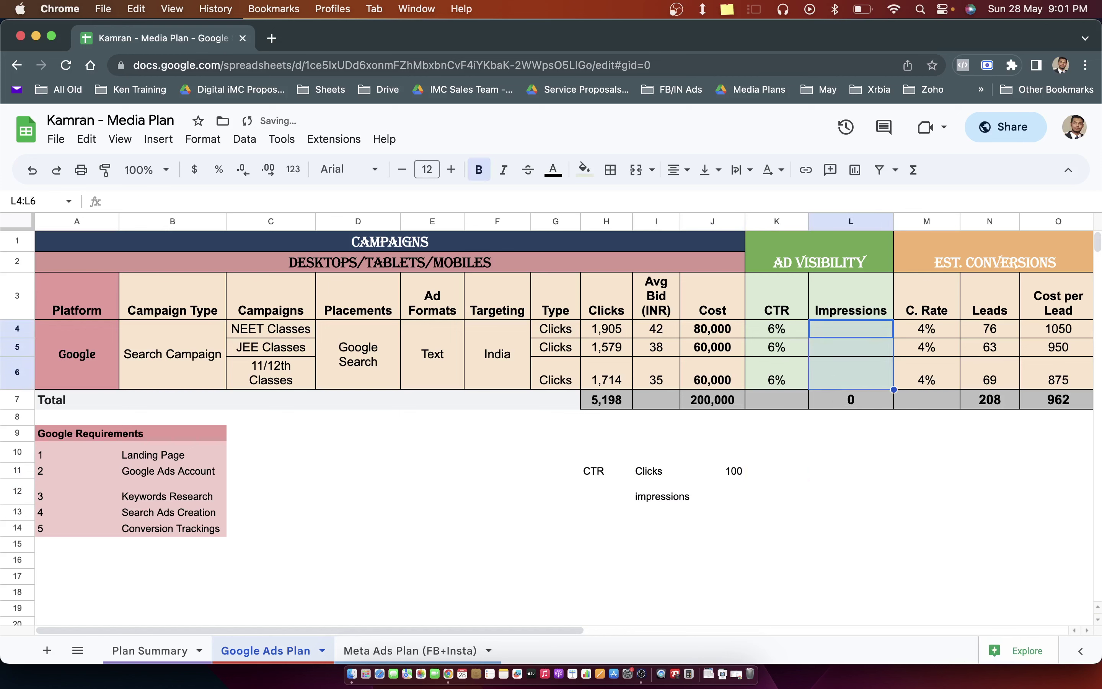
pyautogui.click(787, 334)
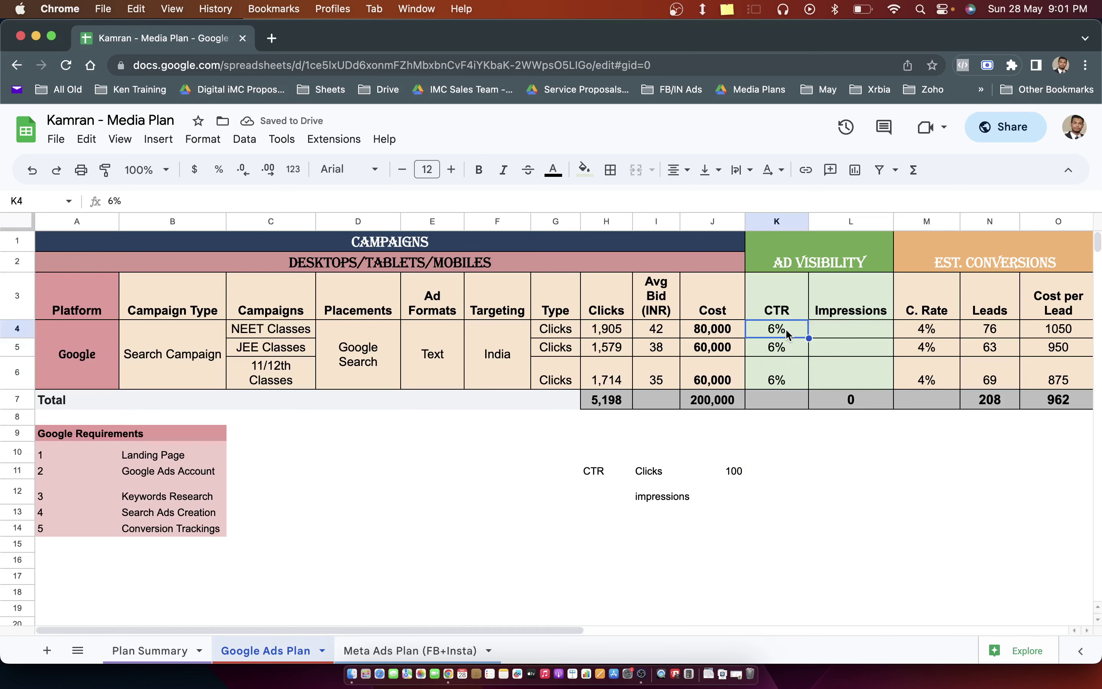
# - Search Google for "buy shoes" in a new tab and look through the results page
pyautogui.press('cmd+t')
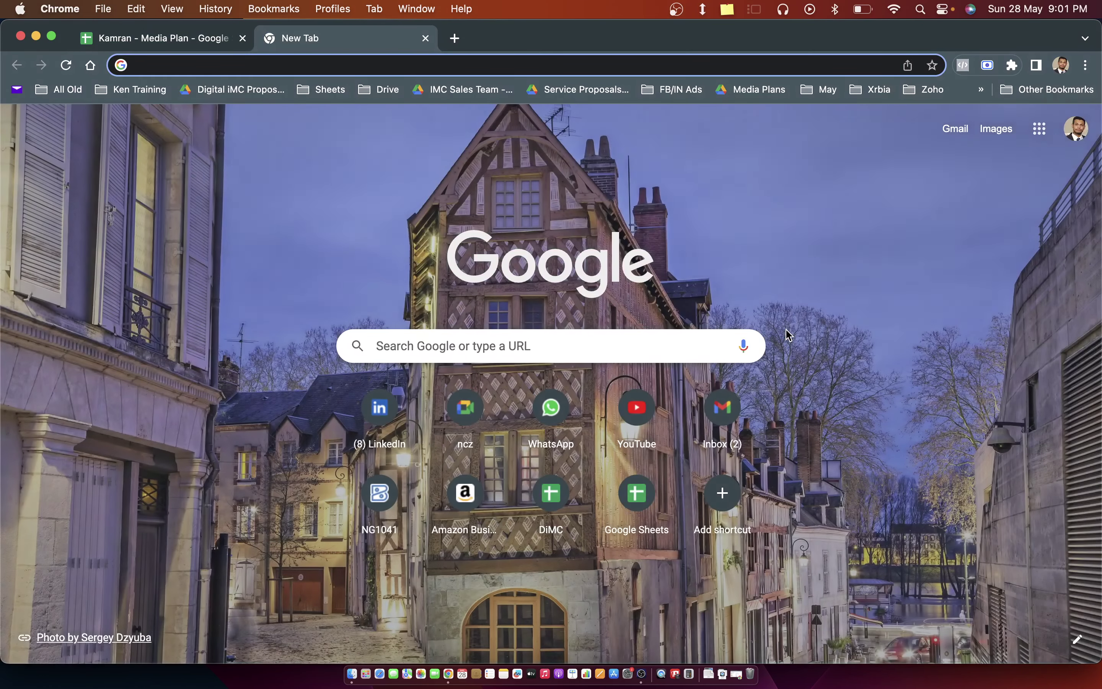
pyautogui.write('buy shoes')
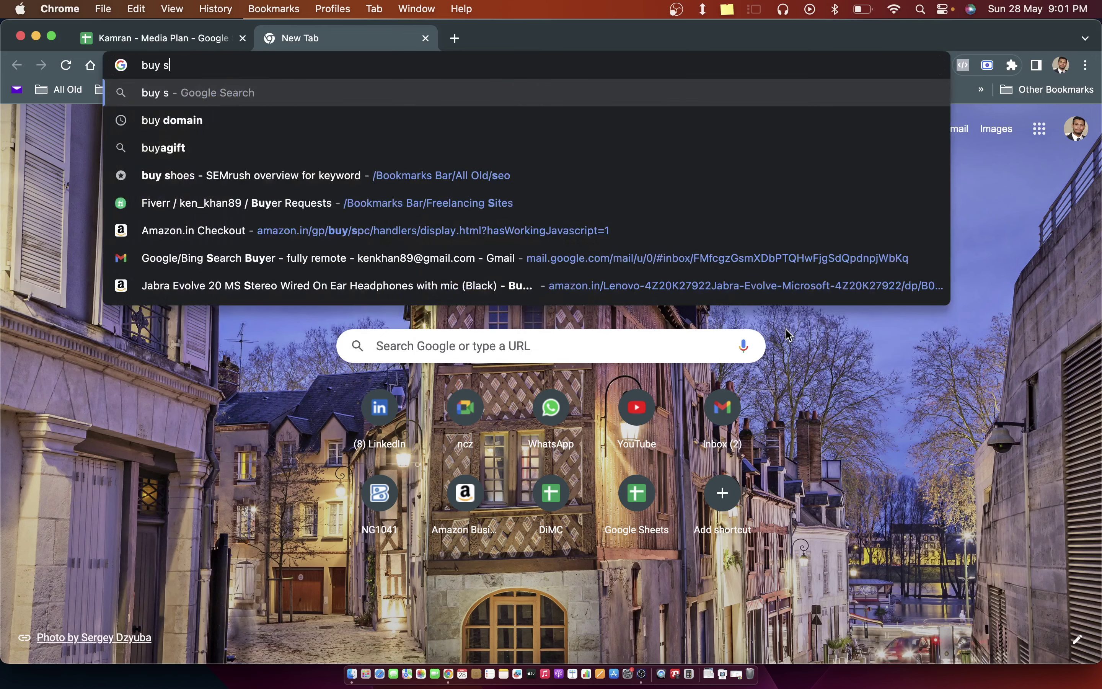
pyautogui.press('Return')
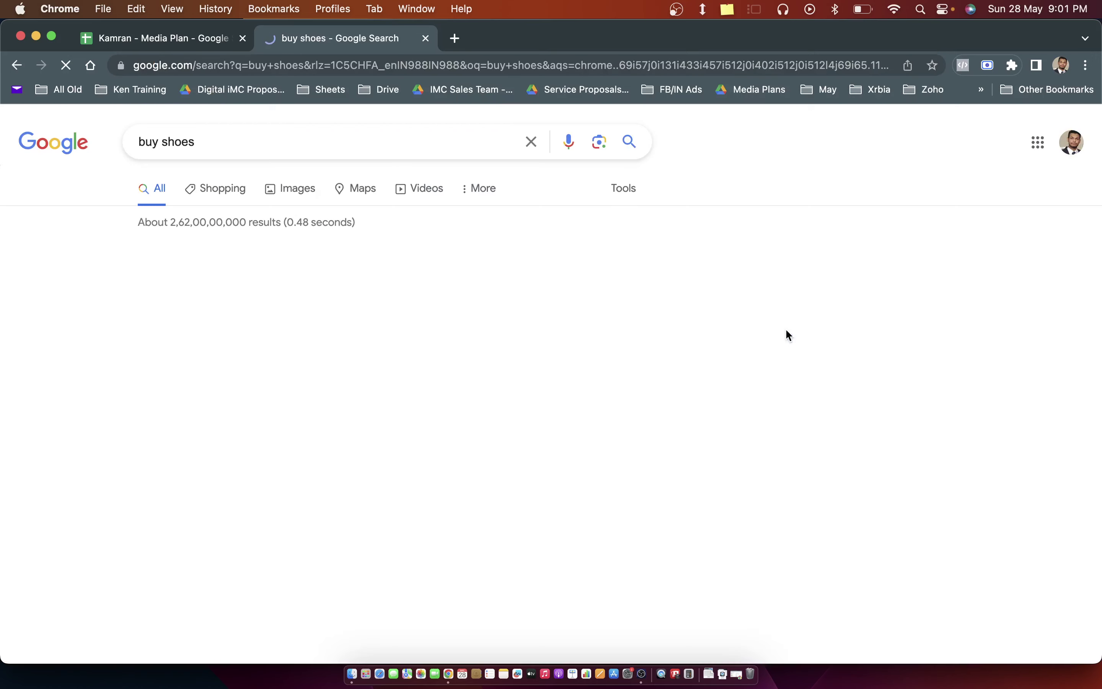
pyautogui.scroll(-2, 412, 258)
pyautogui.scroll(-2, 413, 258)
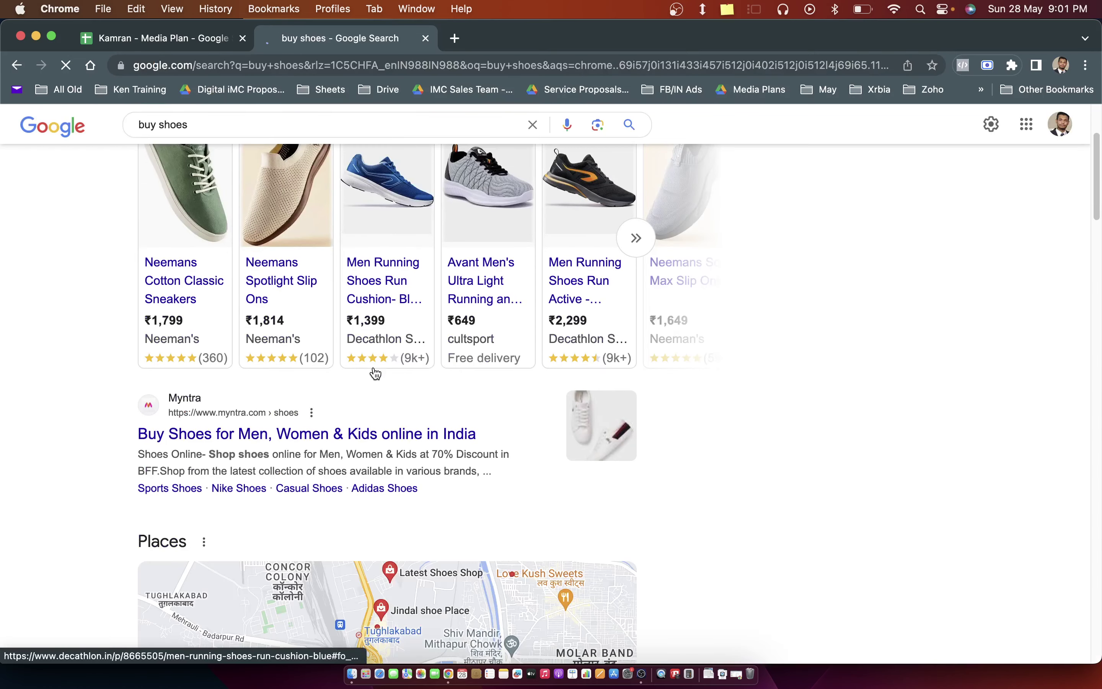
pyautogui.scroll(-6, 376, 373)
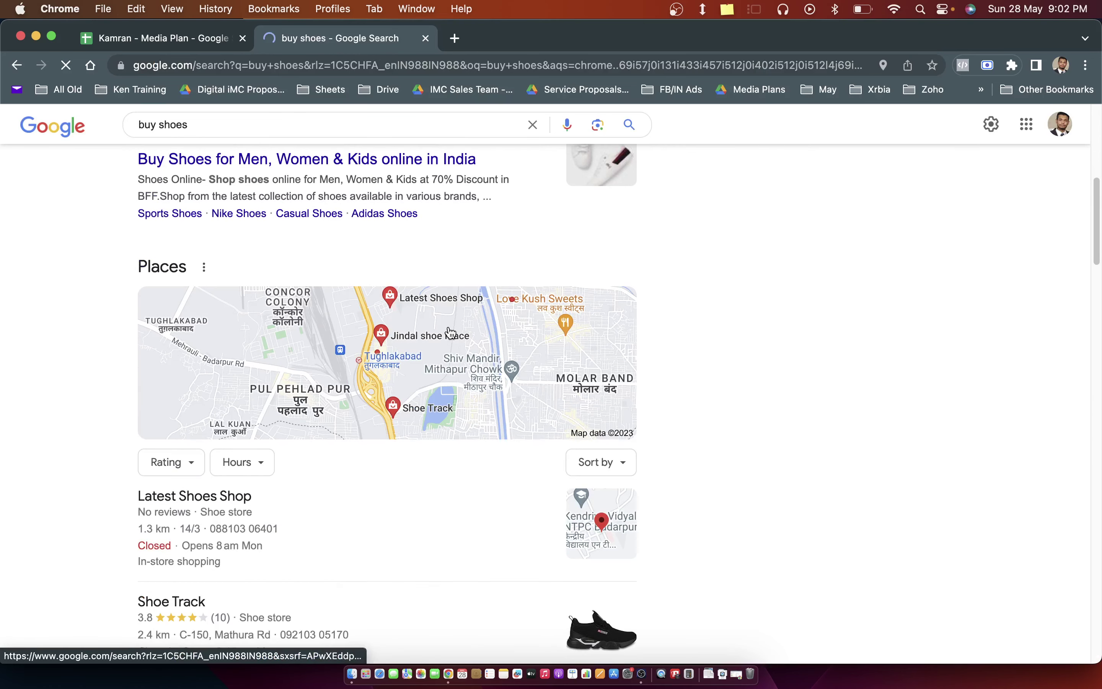
# - Look through the remaining "buy shoes" search results and return to the media plan spreadsheet
pyautogui.scroll(-8, 451, 332)
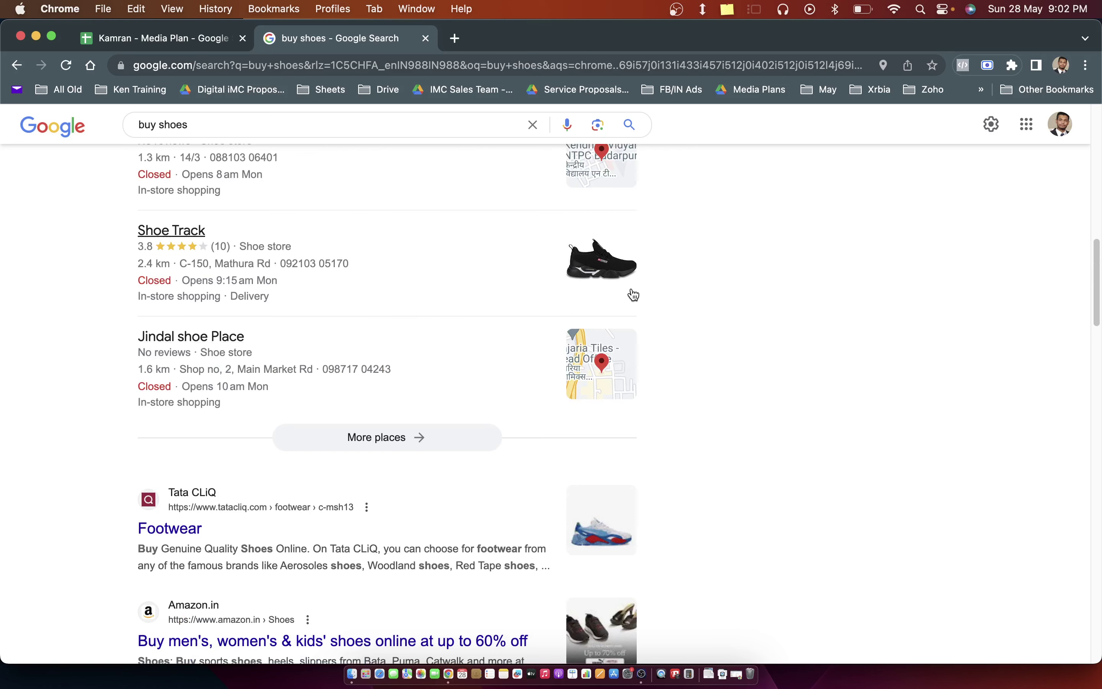
pyautogui.scroll(10, 513, 173)
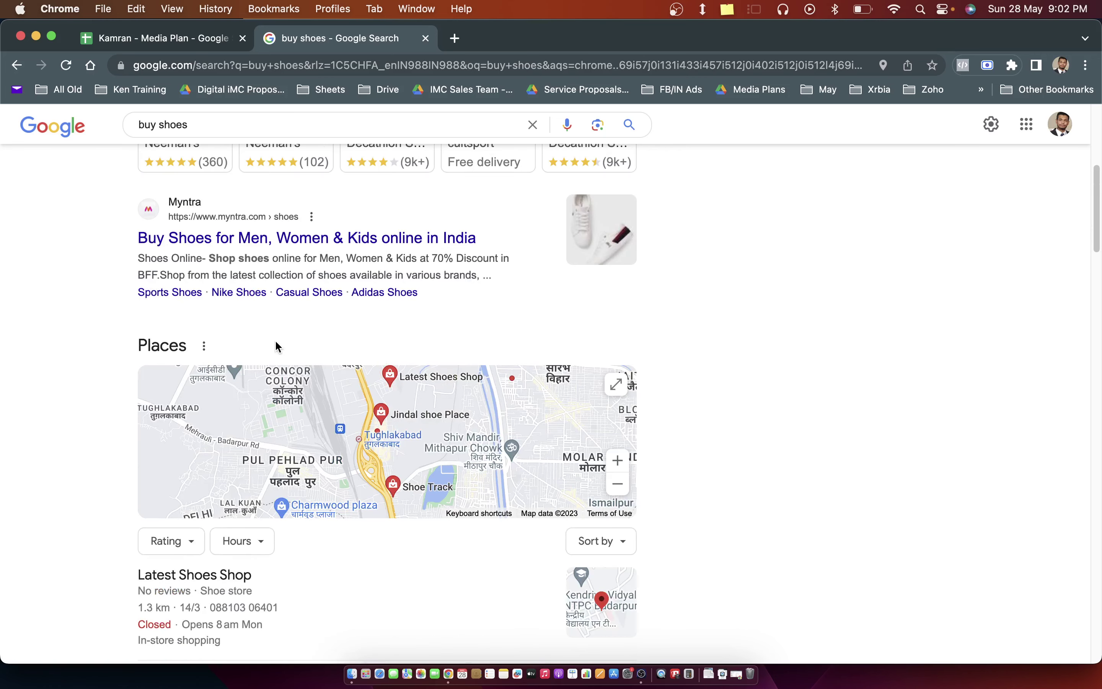
pyautogui.scroll(1, 254, 323)
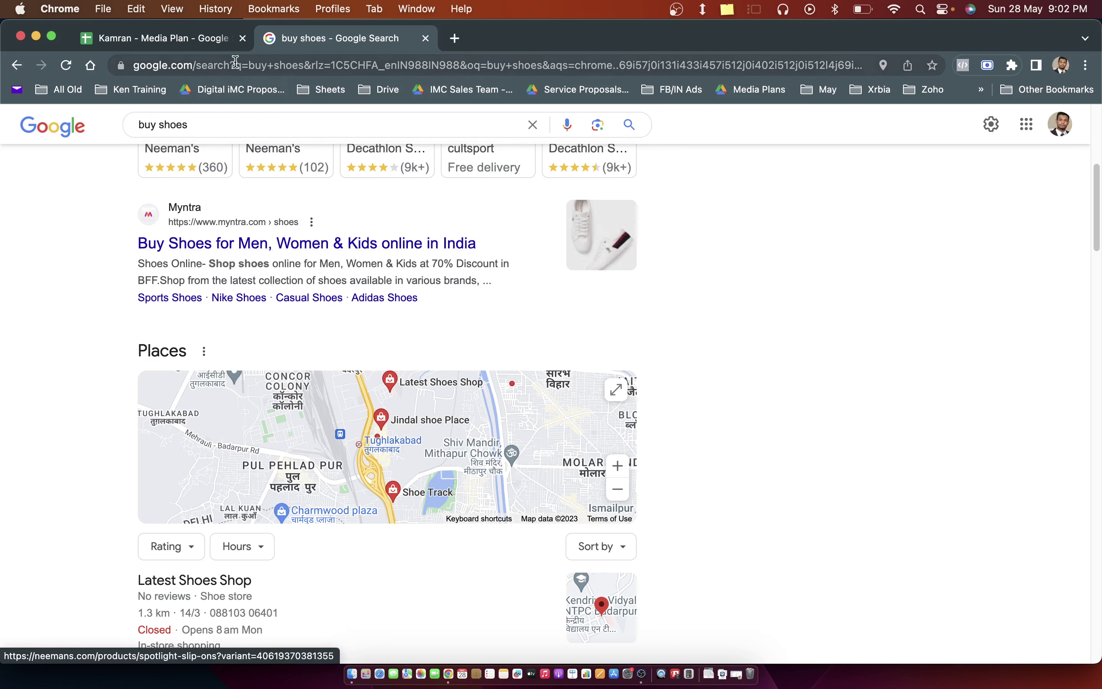
pyautogui.click(218, 41)
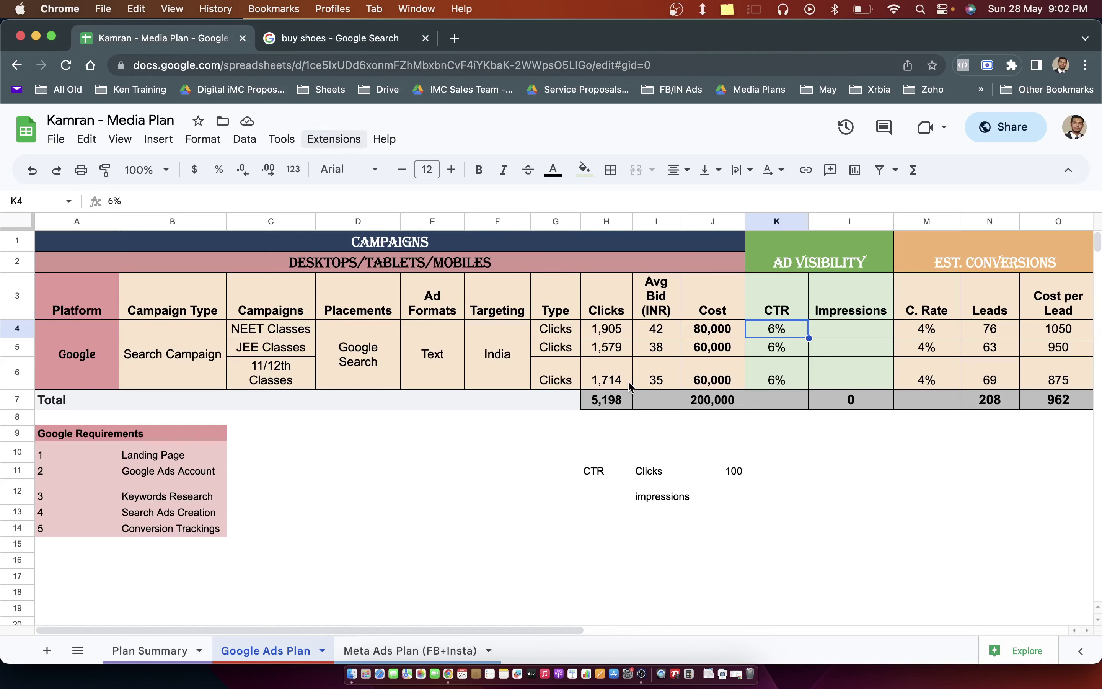
# - Review the CTR note below the plan with its example clicks, and the NEET and JEE Classes CTR cells
pyautogui.click(611, 487)
pyautogui.click(653, 474)
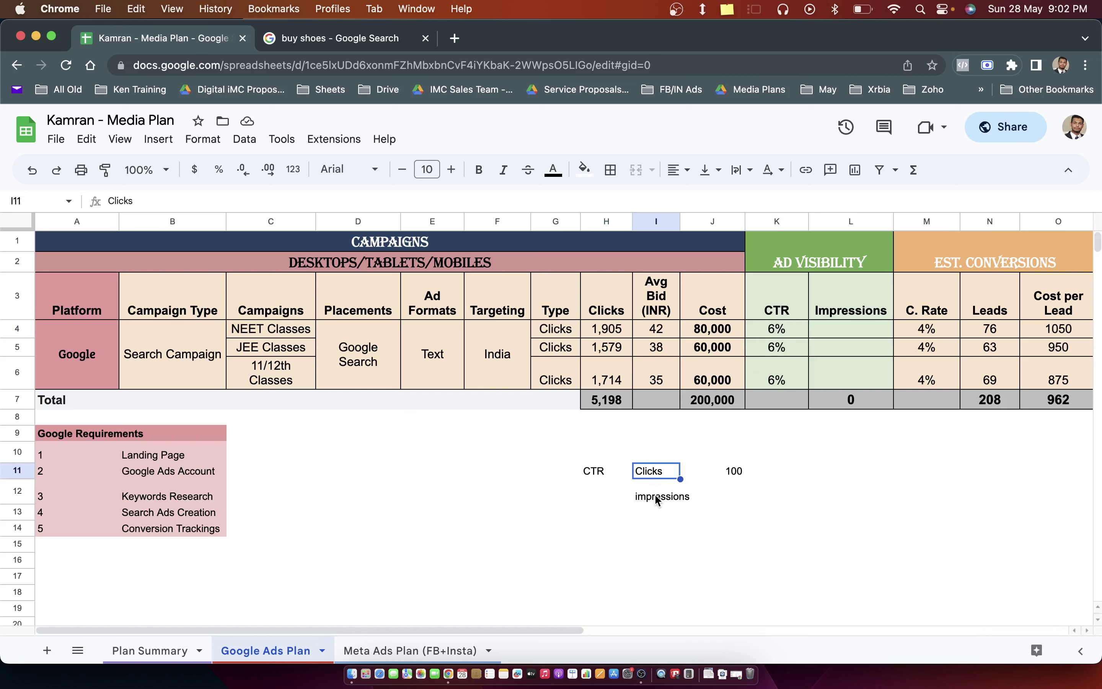
pyautogui.click(656, 497)
pyautogui.click(719, 475)
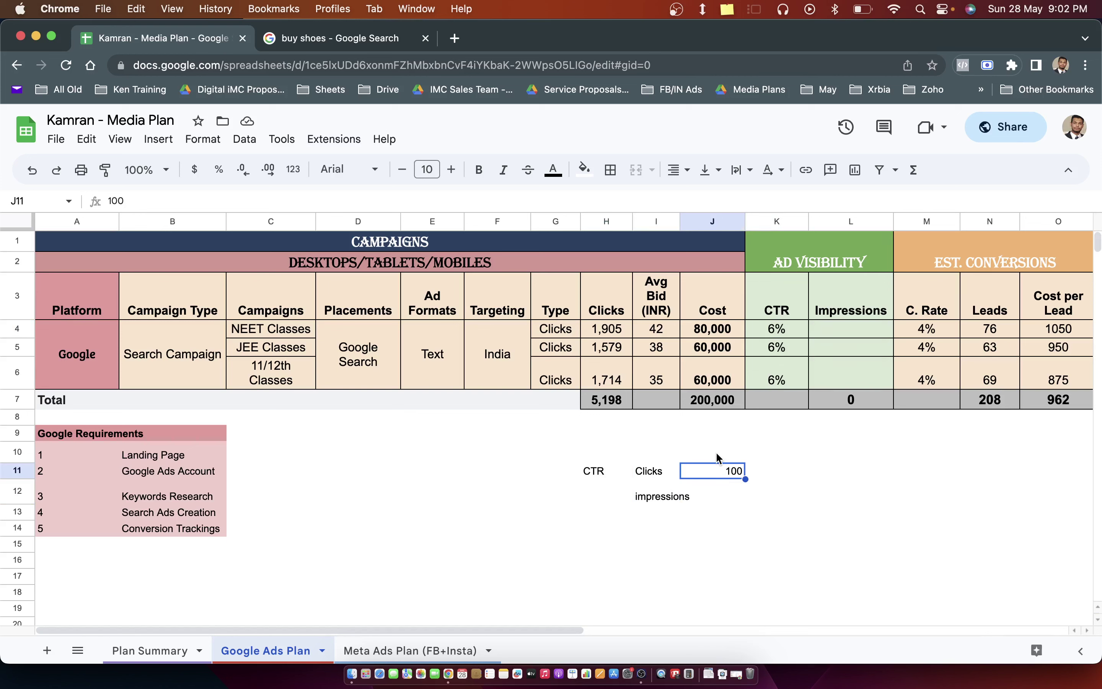
pyautogui.click(786, 336)
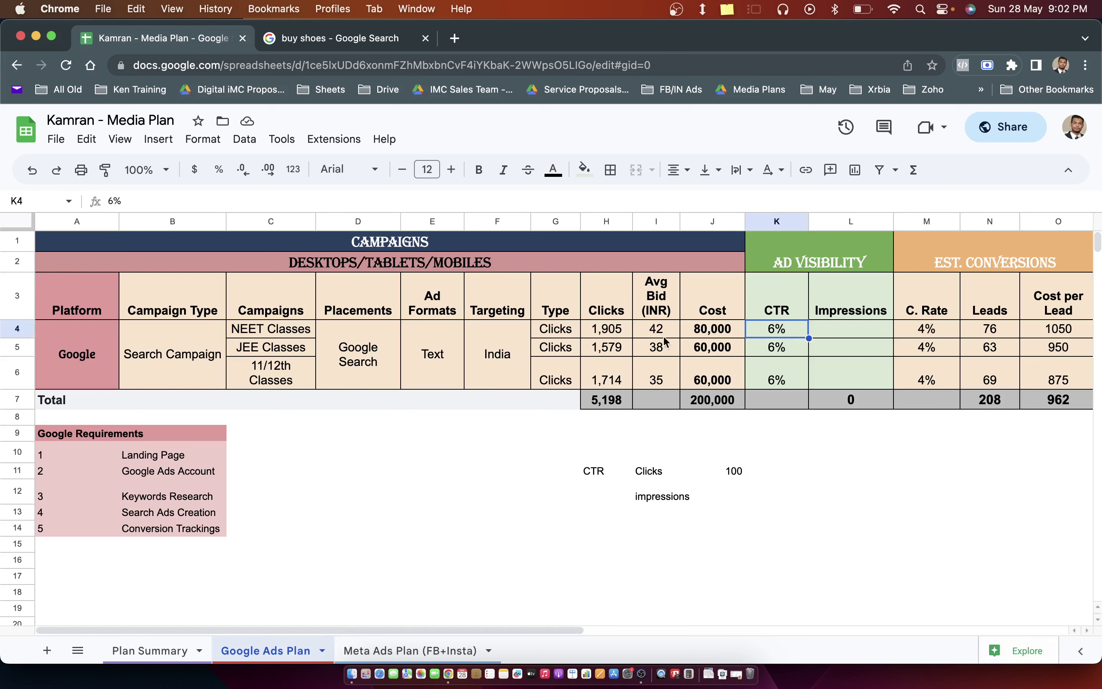
pyautogui.click(785, 350)
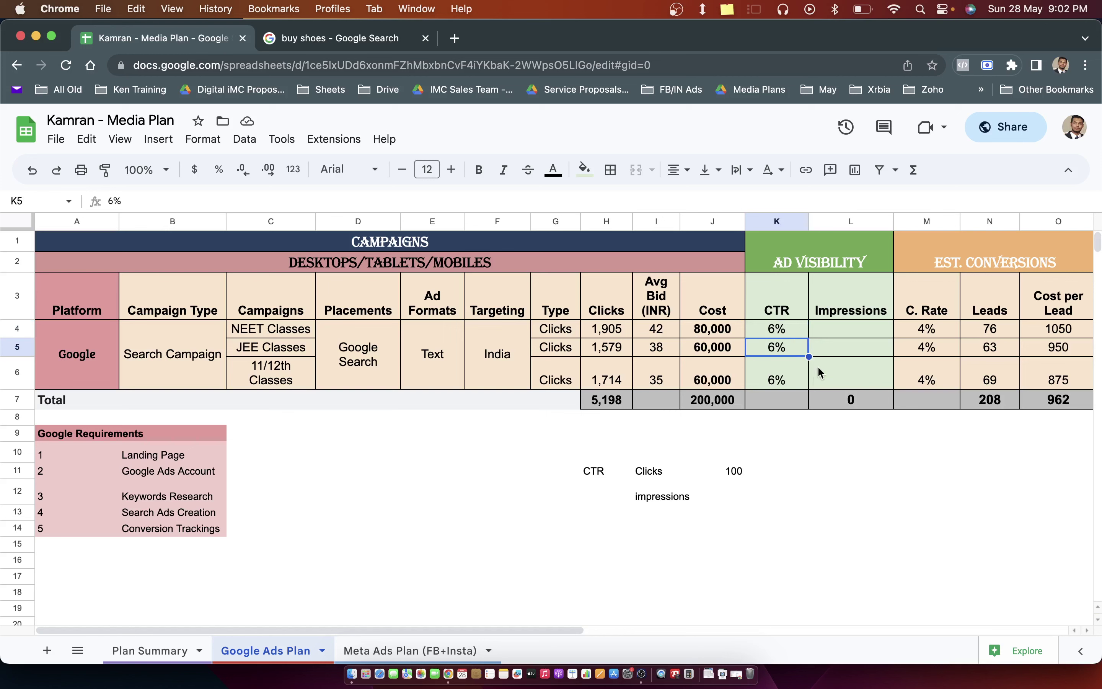
pyautogui.click(841, 332)
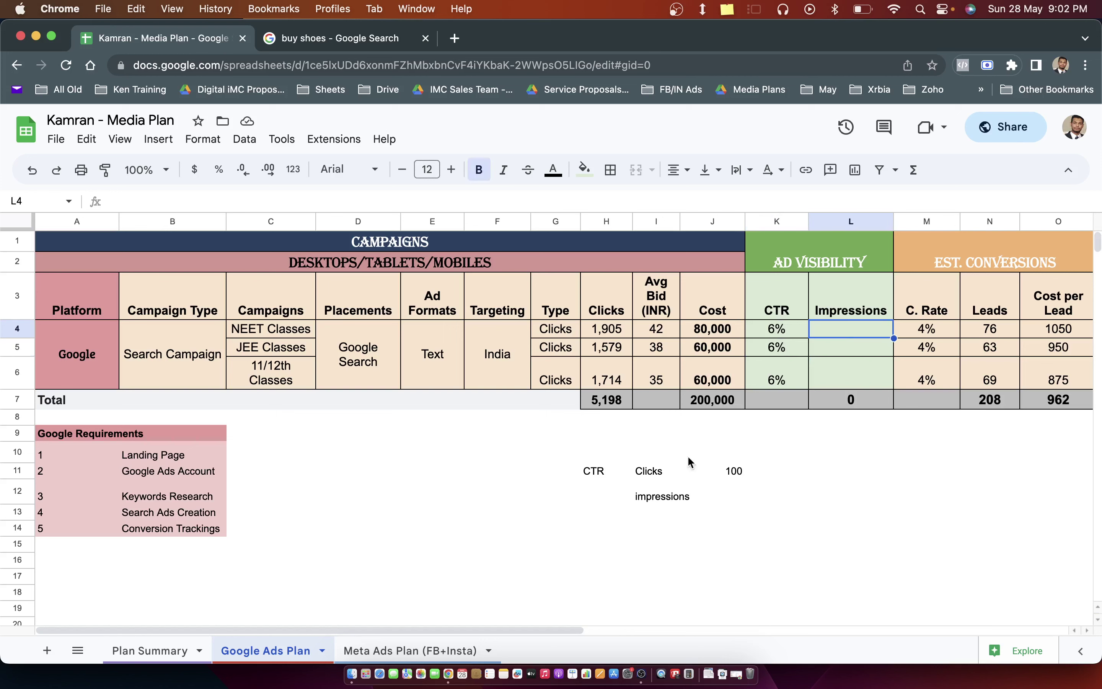
# - Rearrange the note into the impressions formula: move "impressions" to G11 and "CTR" to I12, below "Clicks"
pyautogui.click(654, 495)
pyautogui.press('super+c')
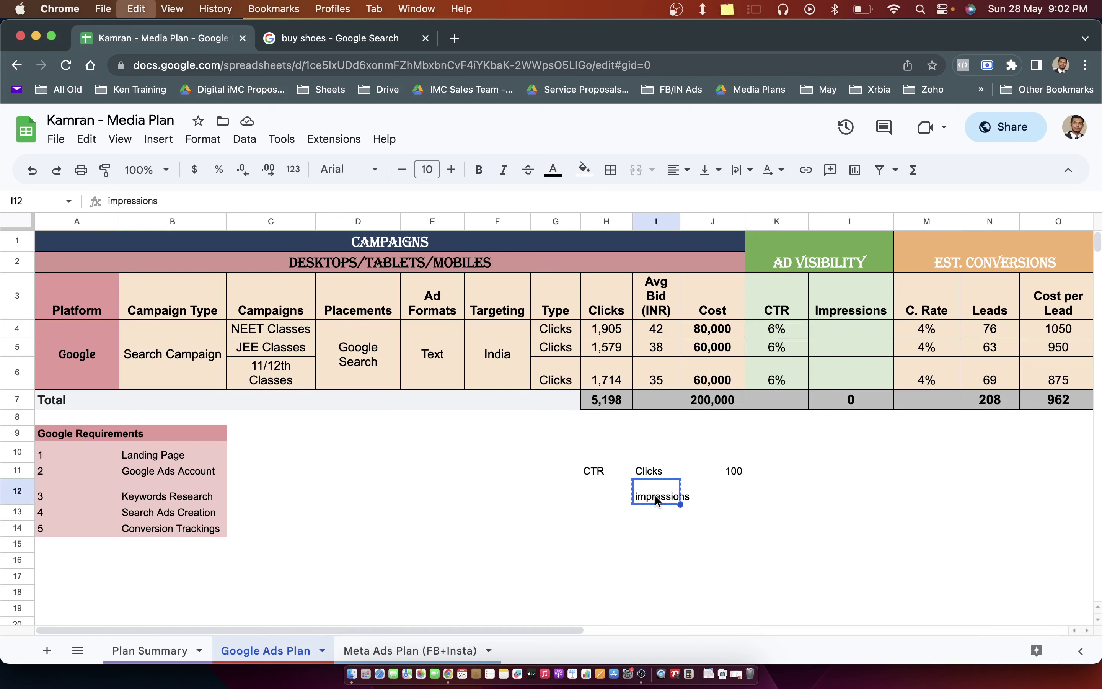
pyautogui.press('Left')
pyautogui.press('Left')
pyautogui.press('Up')
pyautogui.press('super+v')
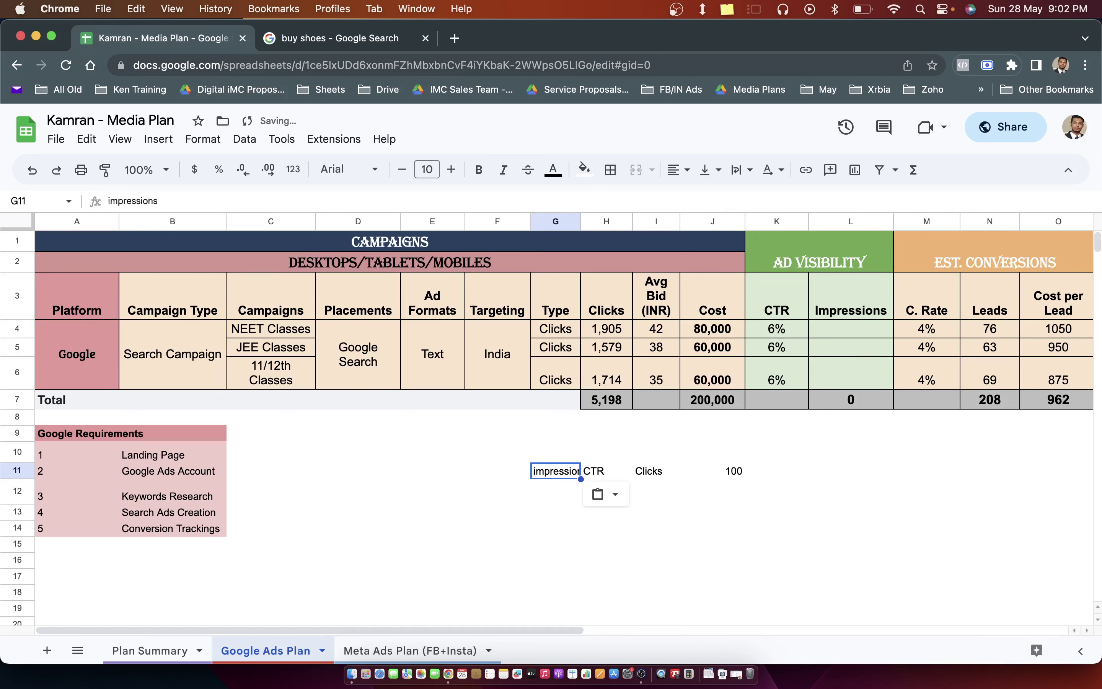
pyautogui.press('Right')
pyautogui.press('super+x')
pyautogui.press('Right')
pyautogui.press('Down')
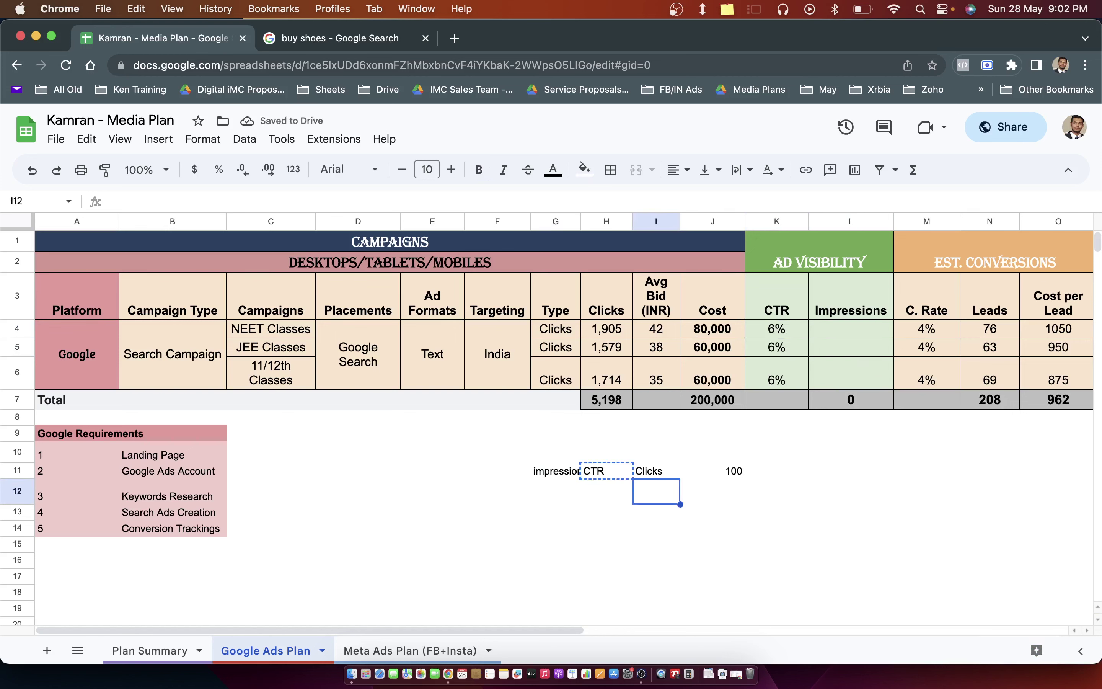
pyautogui.press('super+v')
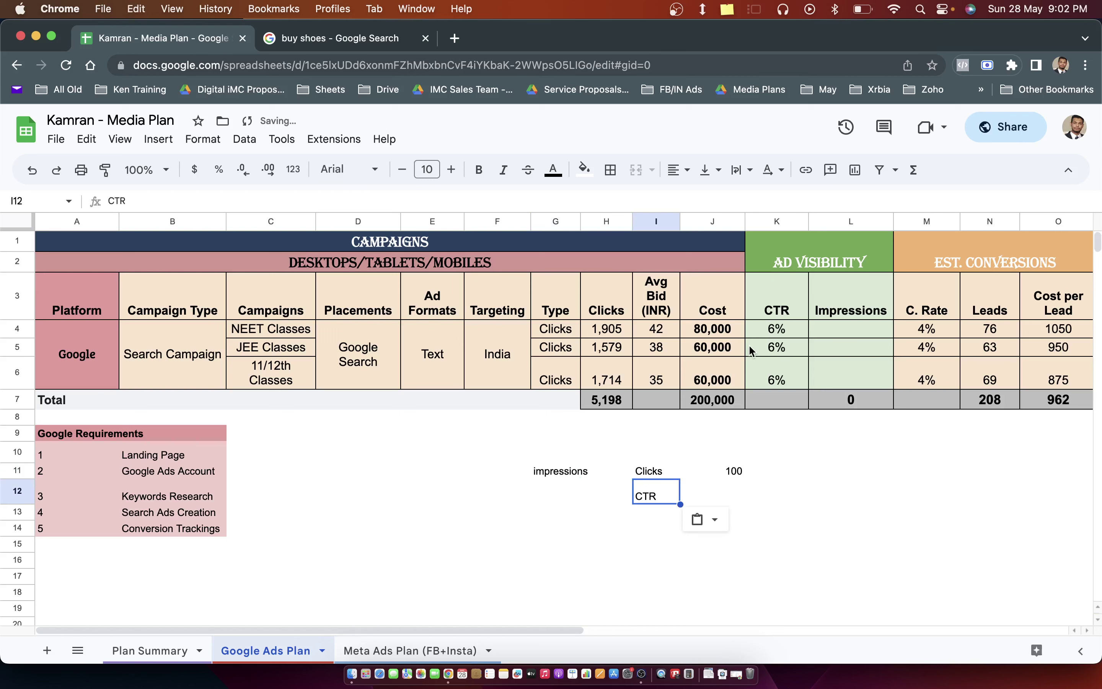
# - Calculate the NEET Classes impressions in L4 by dividing clicks by CTR with =H4/K4
pyautogui.click(841, 327)
pyautogui.write('=')
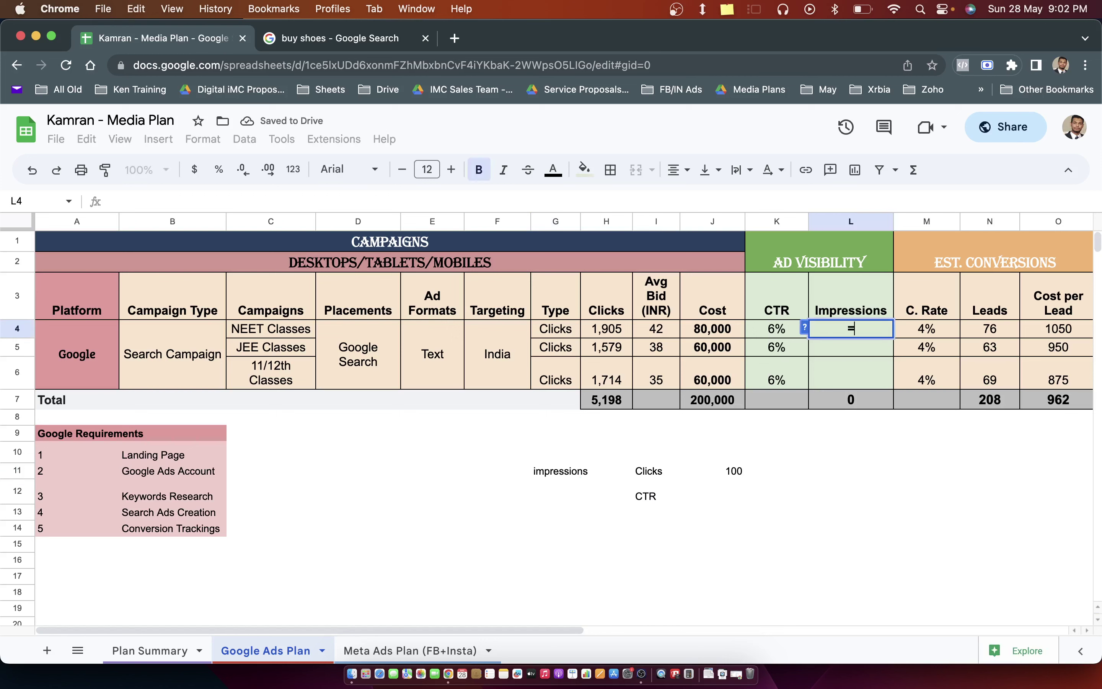
pyautogui.press('Left')
pyautogui.press('Left')
pyautogui.press('Left')
pyautogui.press('Left')
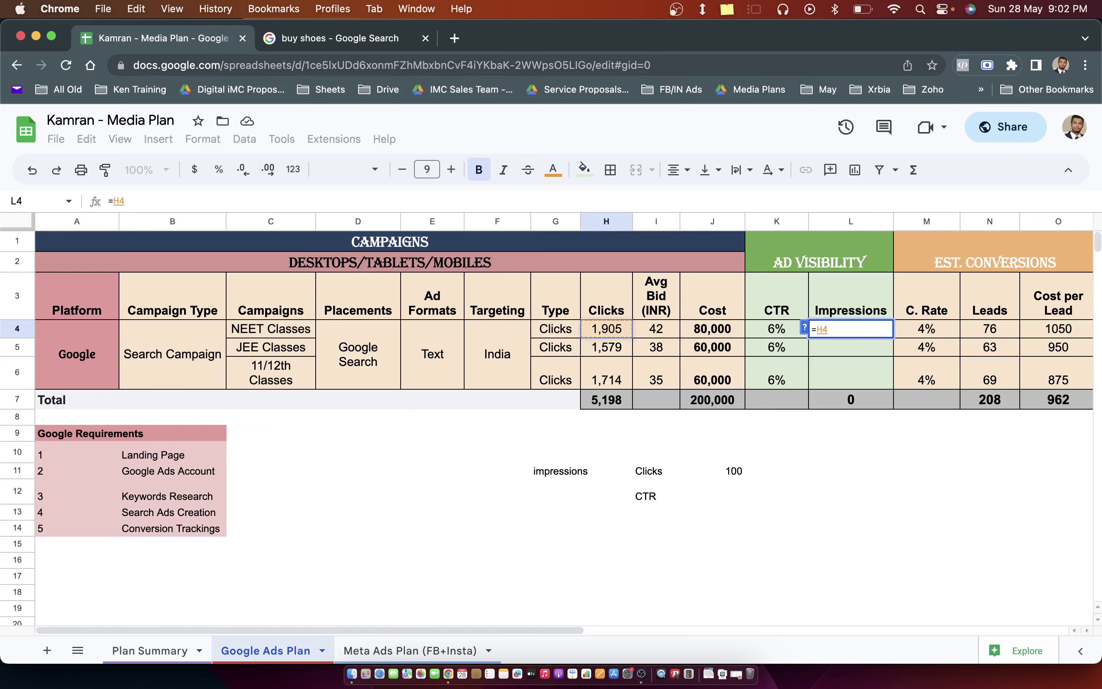
pyautogui.write('/')
pyautogui.press('Left')
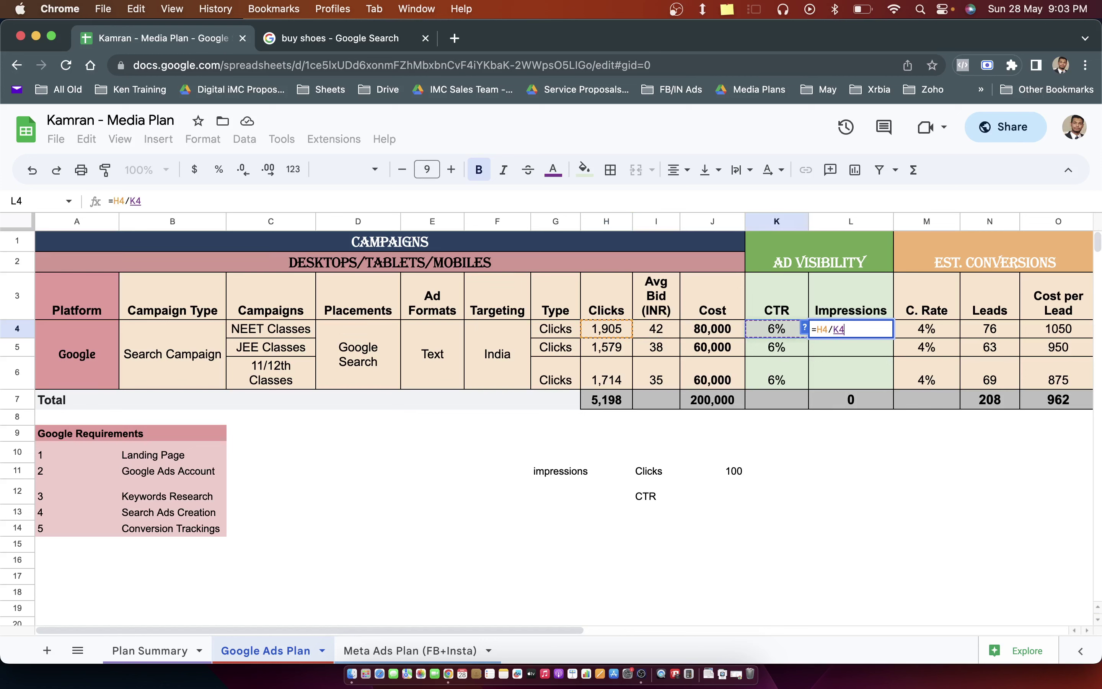
pyautogui.press('Return')
# - Copy the impressions formula to the JEE and 11/12th Classes rows and check the formula of the impressions total
pyautogui.press('Up')
pyautogui.hotkey('ctrl', 'c')
pyautogui.press('Down')
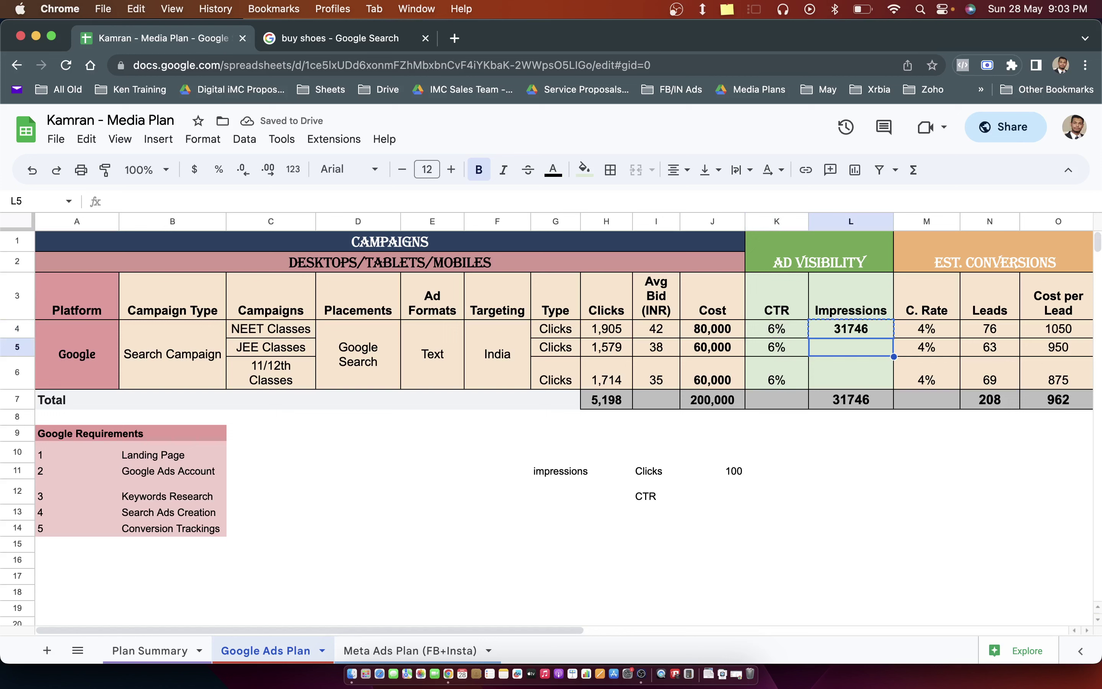
pyautogui.hotkey('ctrl', 'v')
pyautogui.press('Down')
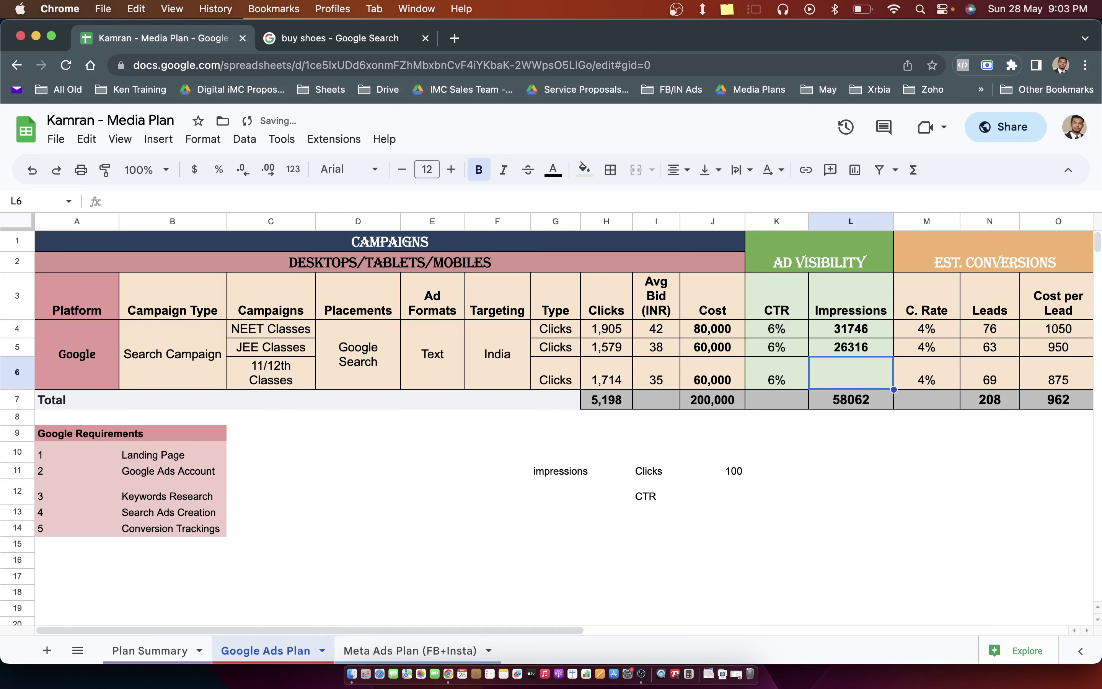
pyautogui.hotkey('ctrl', 'v')
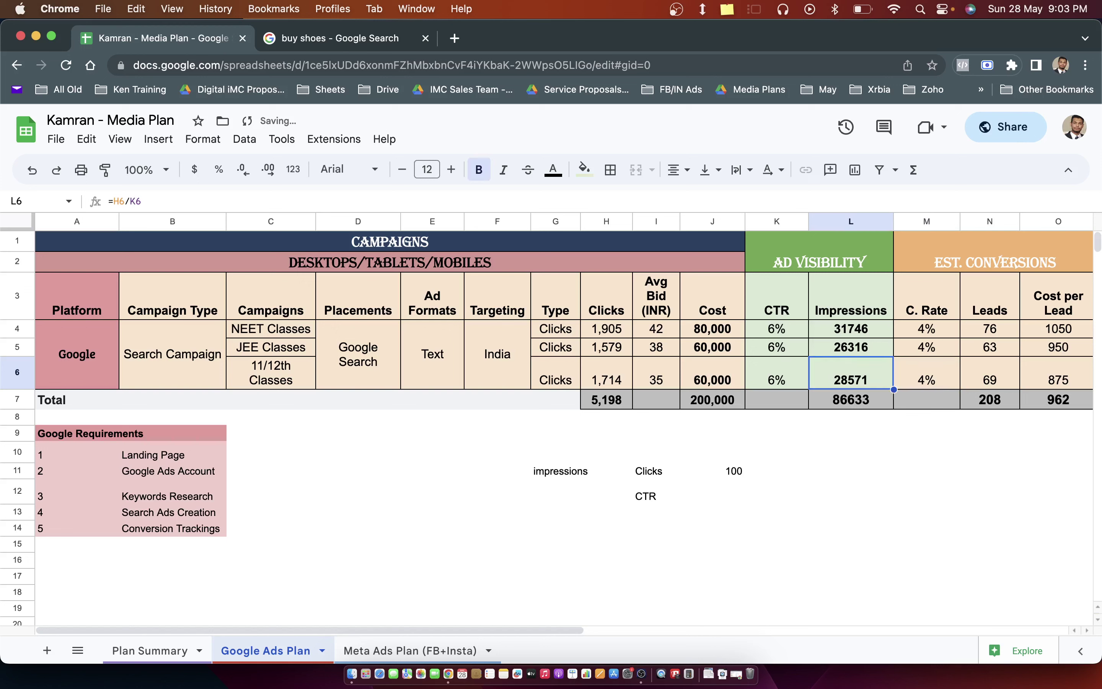
pyautogui.click(860, 403)
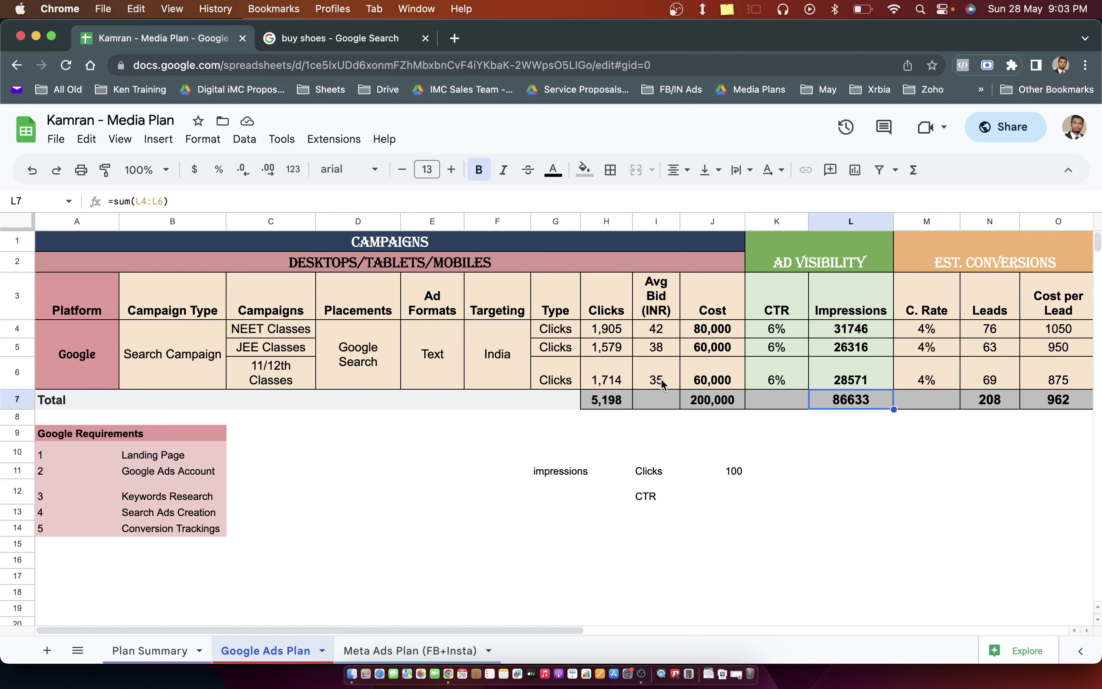
# - Review the conversion rates and clear the leads and cost per lead of all three Google campaigns, N4:O6
pyautogui.hscroll(3, 688, 383)
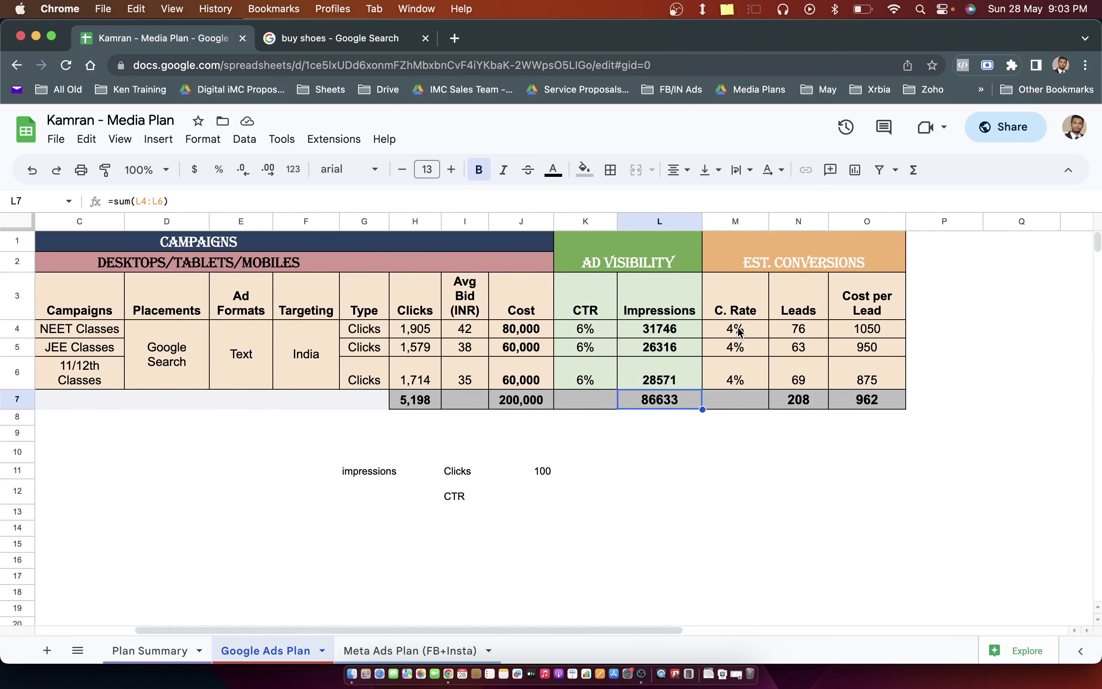
pyautogui.moveTo(735, 329); pyautogui.dragTo(747, 362)
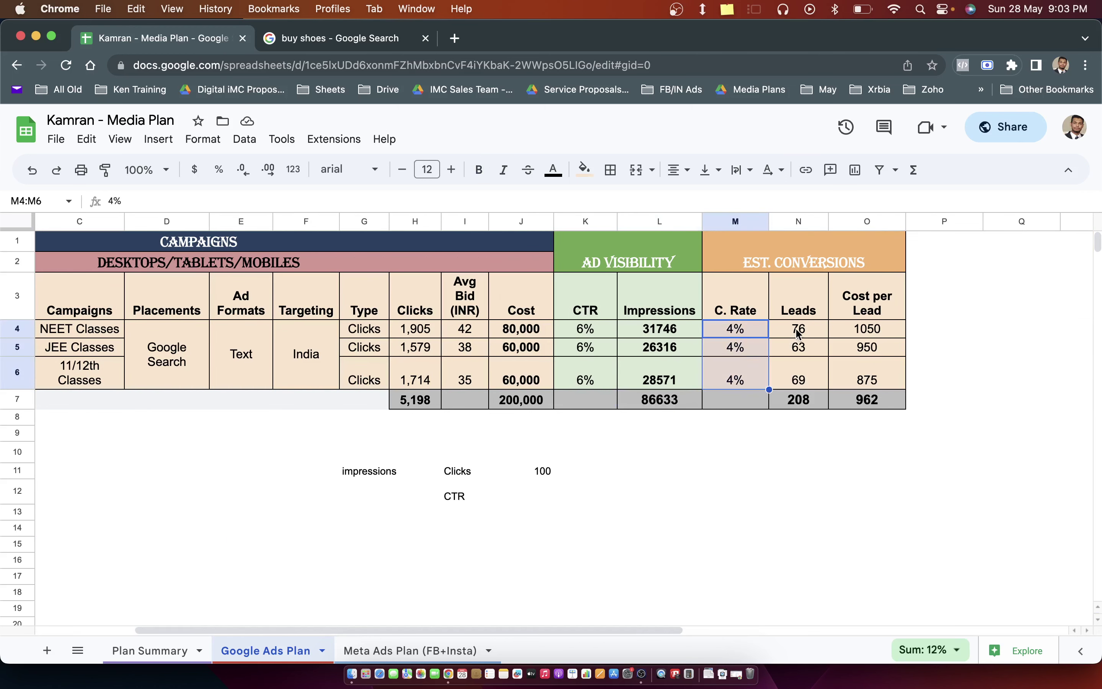
pyautogui.moveTo(798, 332); pyautogui.dragTo(843, 378)
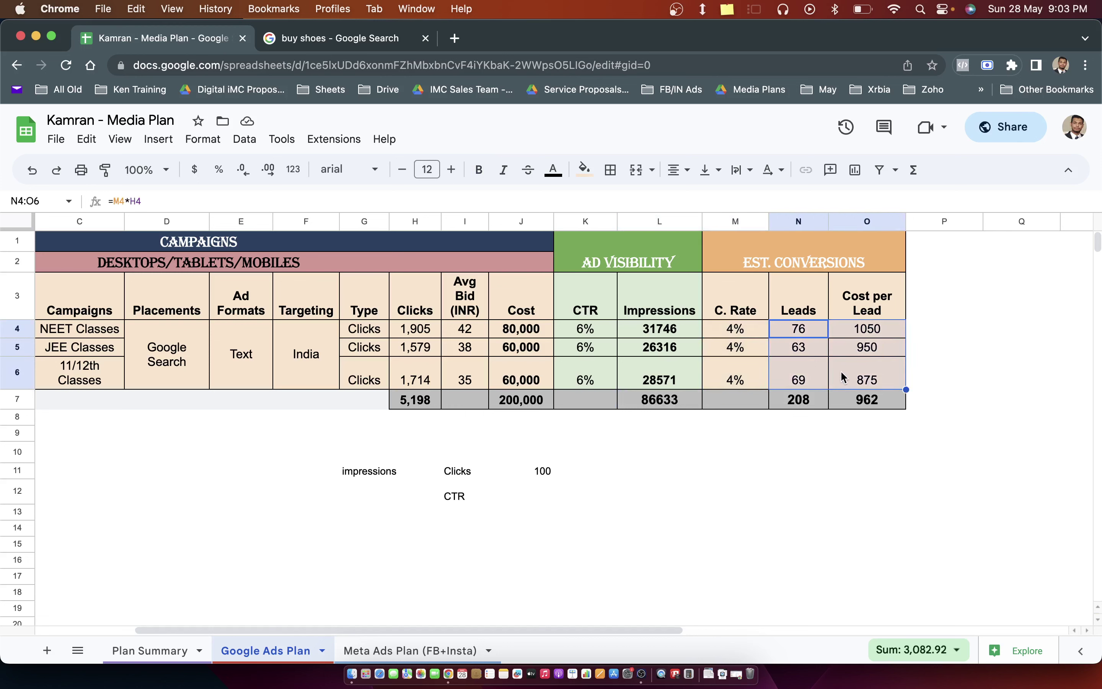
pyautogui.press('Delete')
pyautogui.click(791, 434)
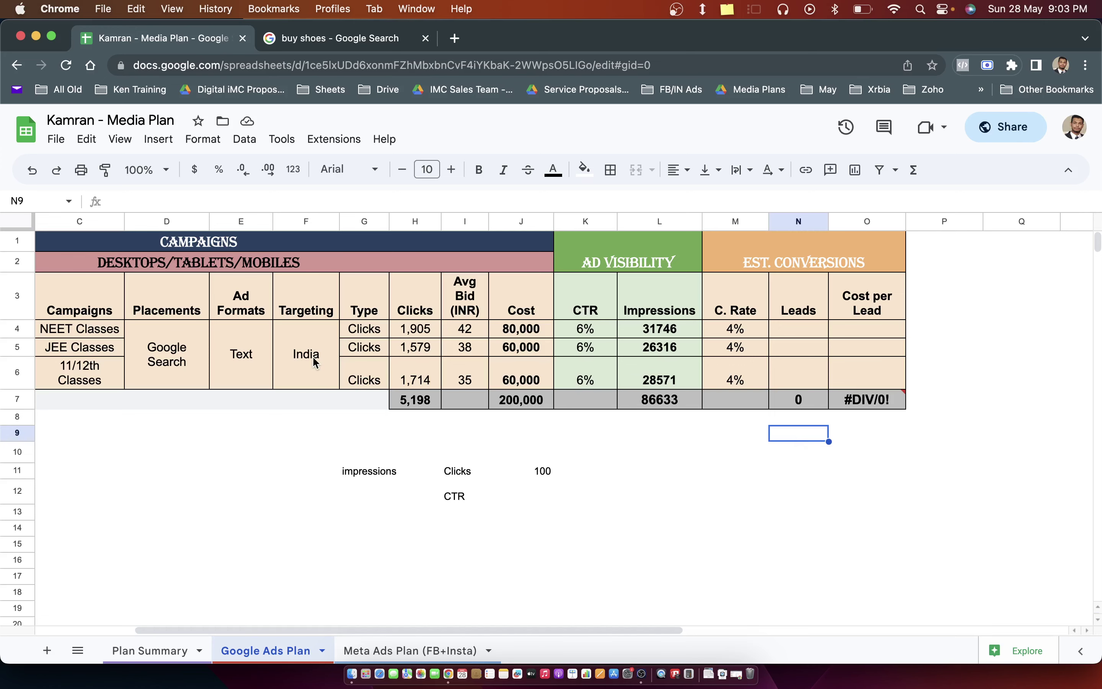
# - Open the Unacademy website from the company link in the Plan Summary sheet
pyautogui.hscroll(-5, 314, 355)
pyautogui.hotkey('ctrl', 'Left')
pyautogui.hotkey('ctrl', 'Right')
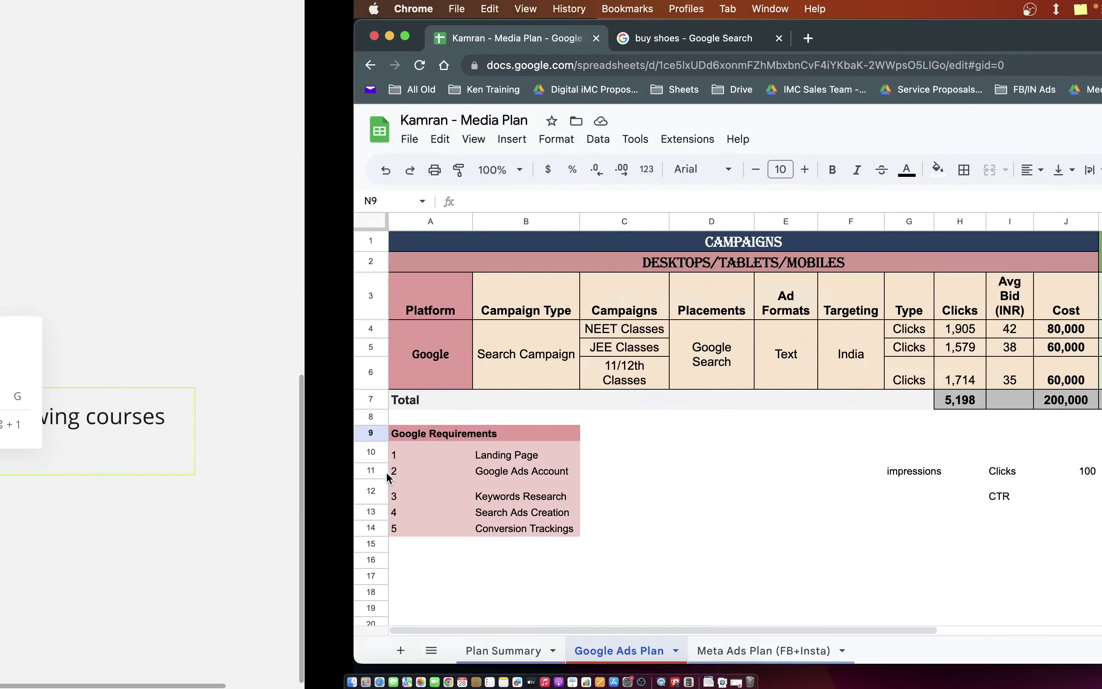
pyautogui.click(133, 637)
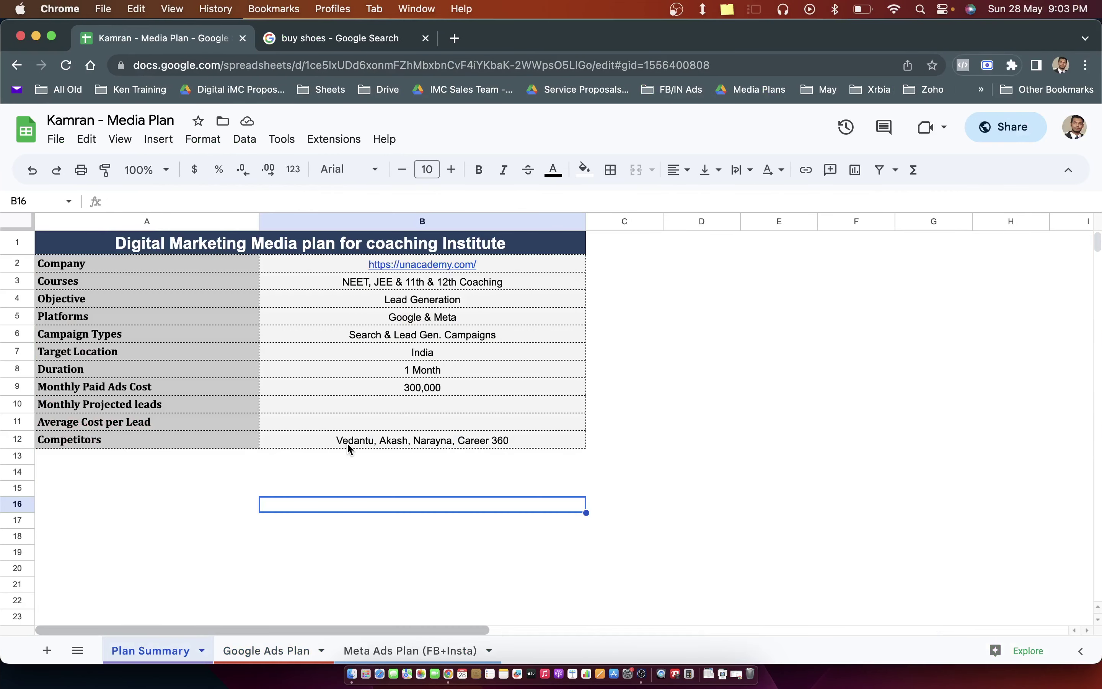
pyautogui.click(423, 266)
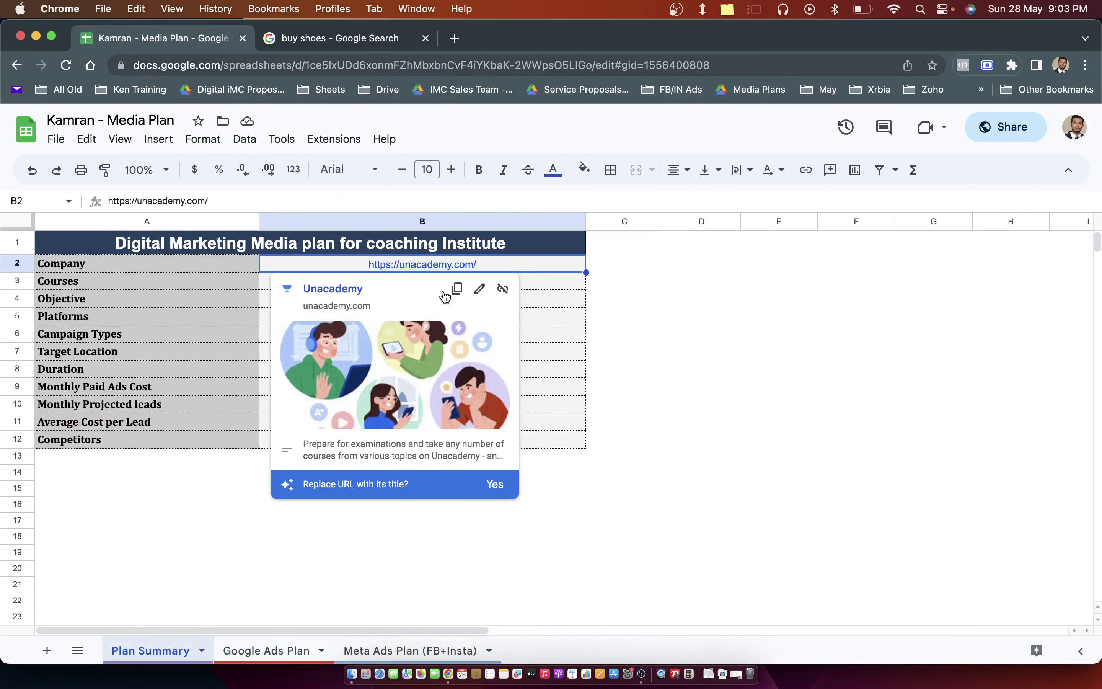
pyautogui.click(333, 289)
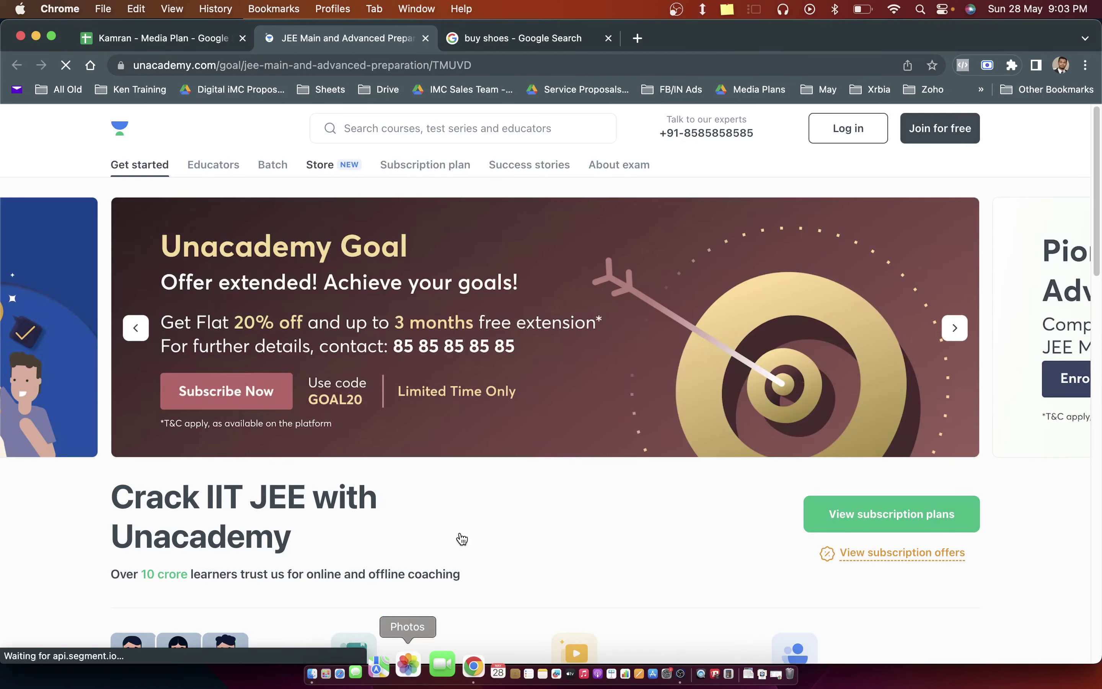
# - Open the IIT JEE subscription plans from the Unacademy page and examine the 24, 12 and 6 month prices
pyautogui.scroll(-10, 616, 424)
pyautogui.scroll(7, 616, 424)
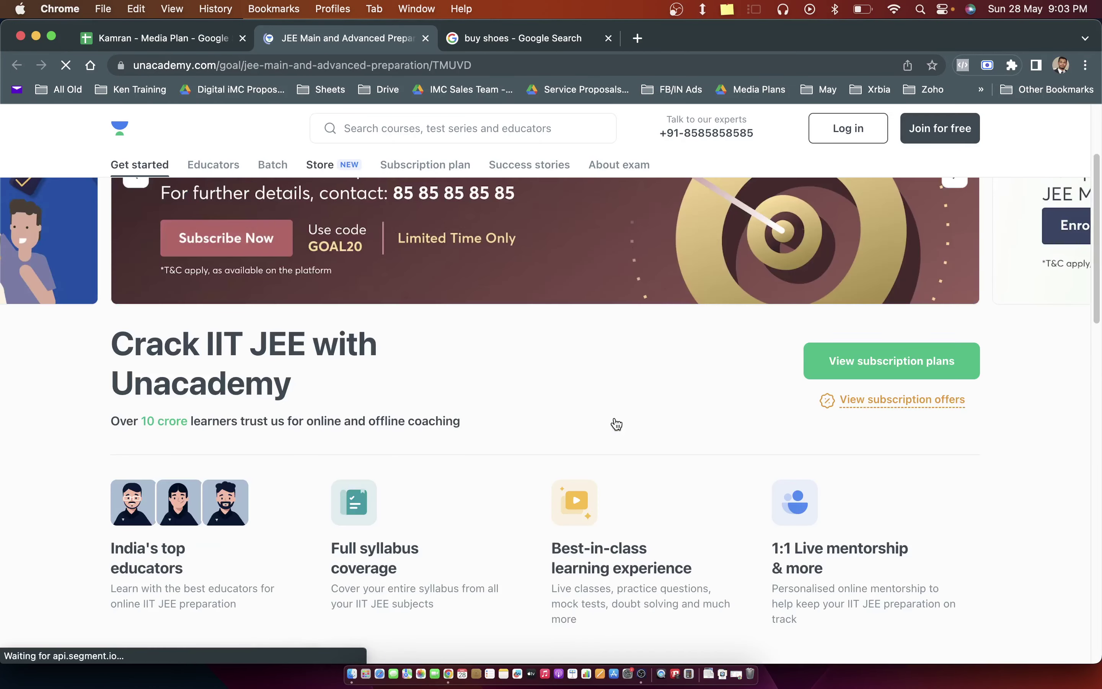
pyautogui.click(860, 375)
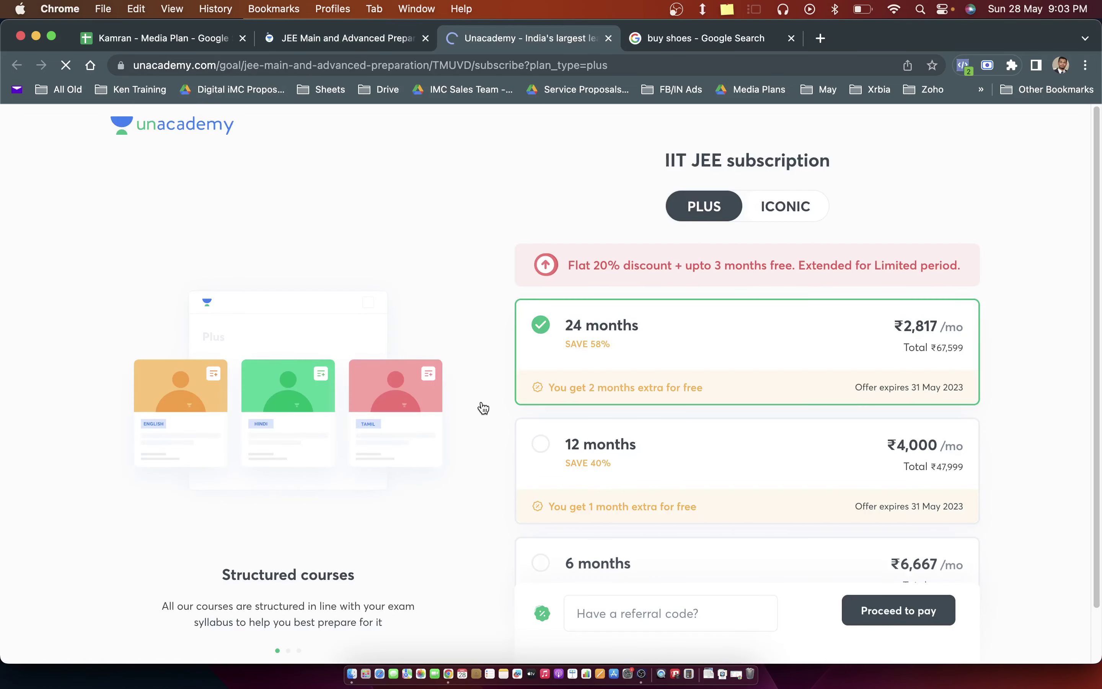
pyautogui.scroll(-3, 484, 408)
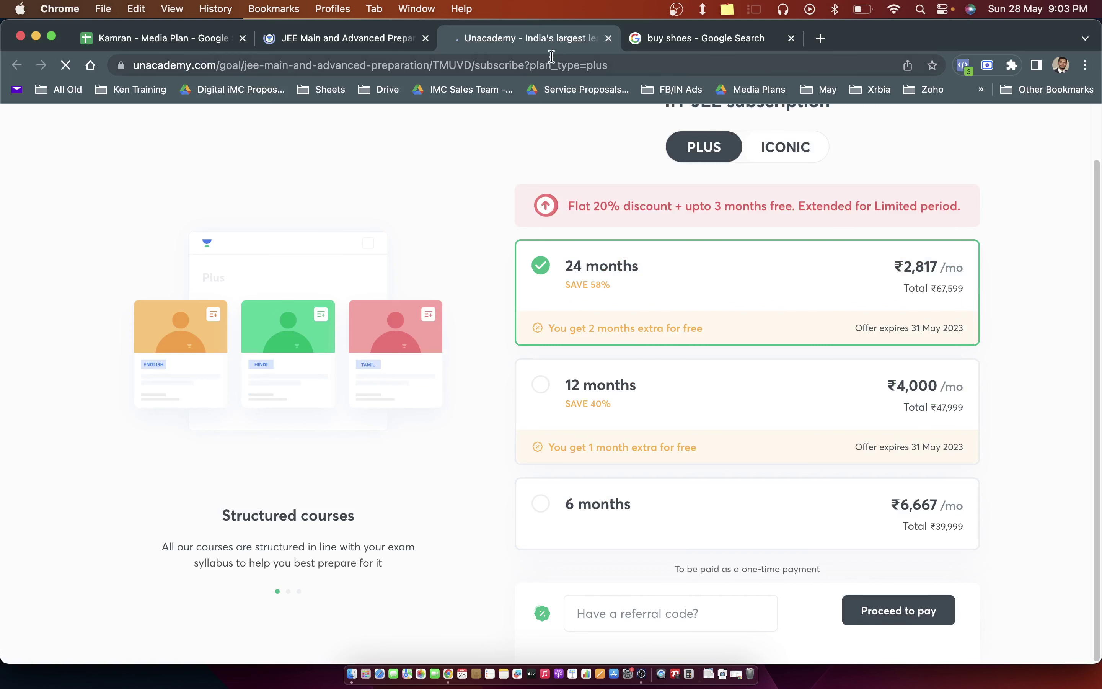
# - Return to the IIT JEE preparation page and look through its offline centre, scholarship test and class sections
pyautogui.click(355, 39)
pyautogui.scroll(-5, 626, 360)
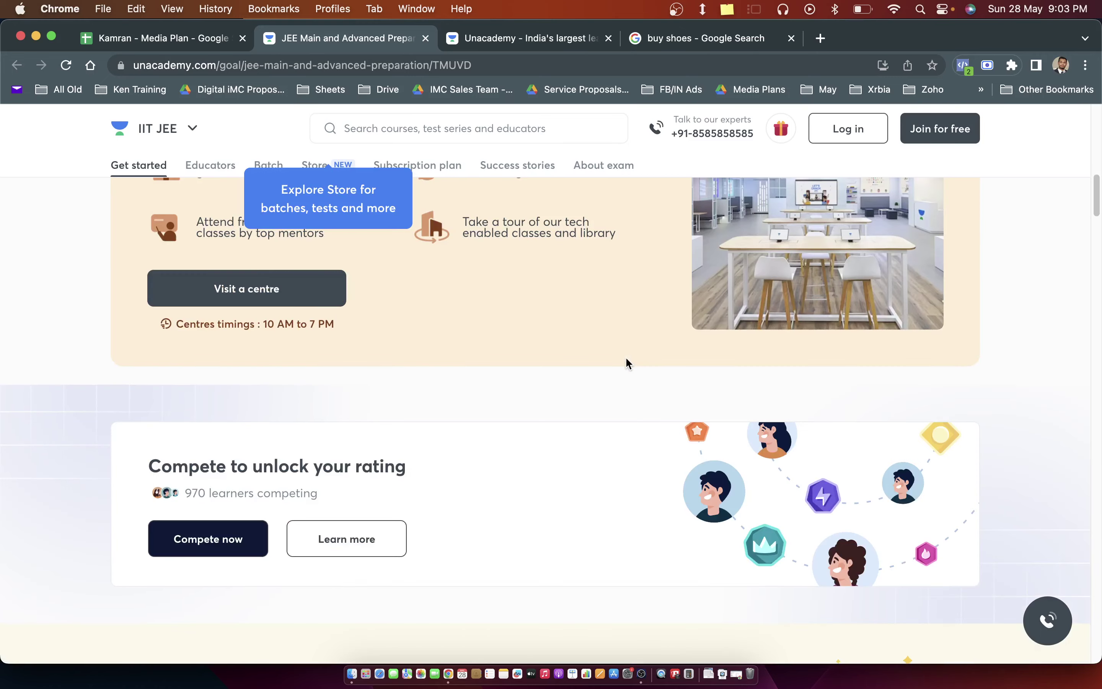
pyautogui.scroll(-10, 628, 364)
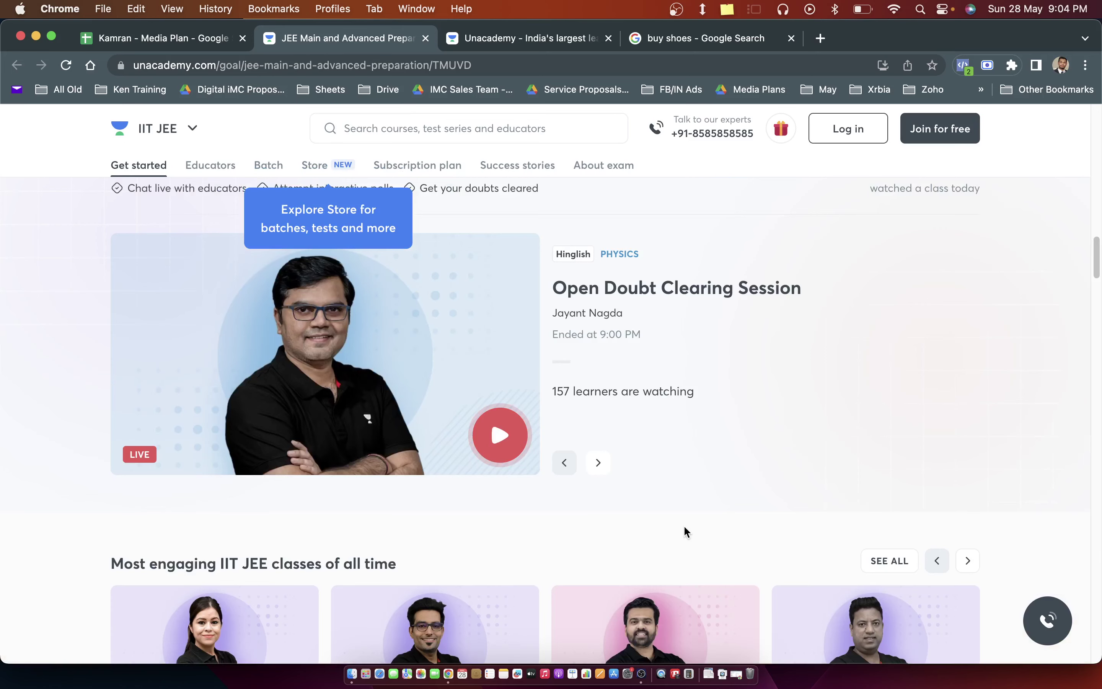
pyautogui.scroll(-10, 685, 529)
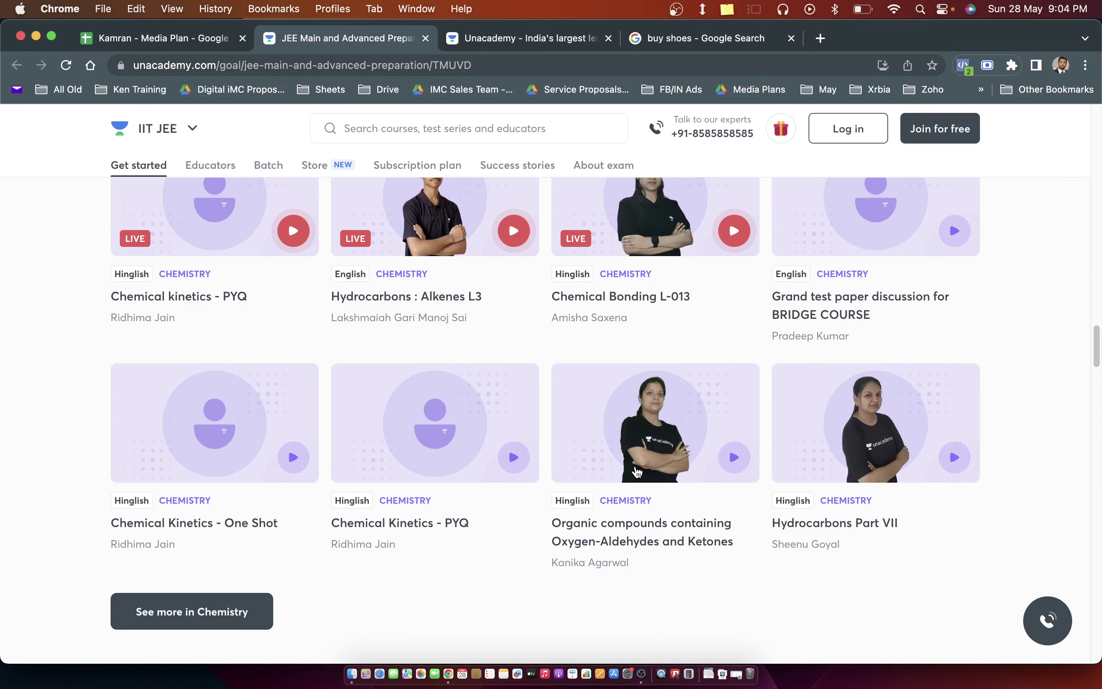
pyautogui.scroll(10, 637, 471)
pyautogui.scroll(10, 640, 462)
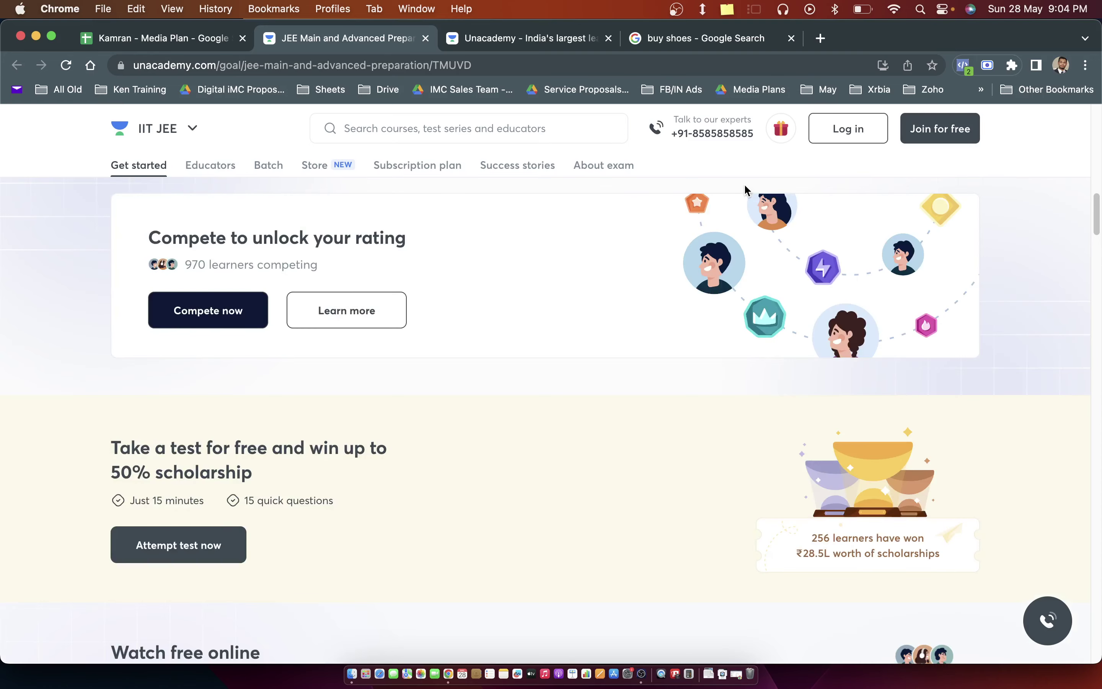
# - Open the free sign-up form on the IIT JEE page, check its mobile number field, and return to the media plan spreadsheet
pyautogui.scroll(10, 746, 189)
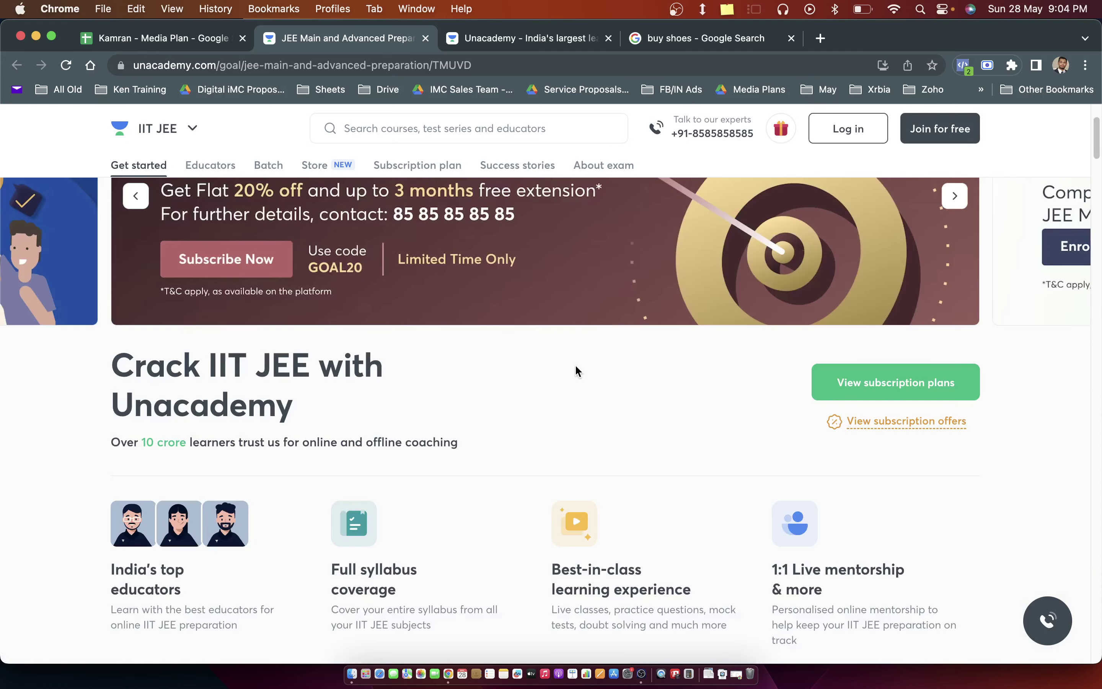
pyautogui.click(947, 134)
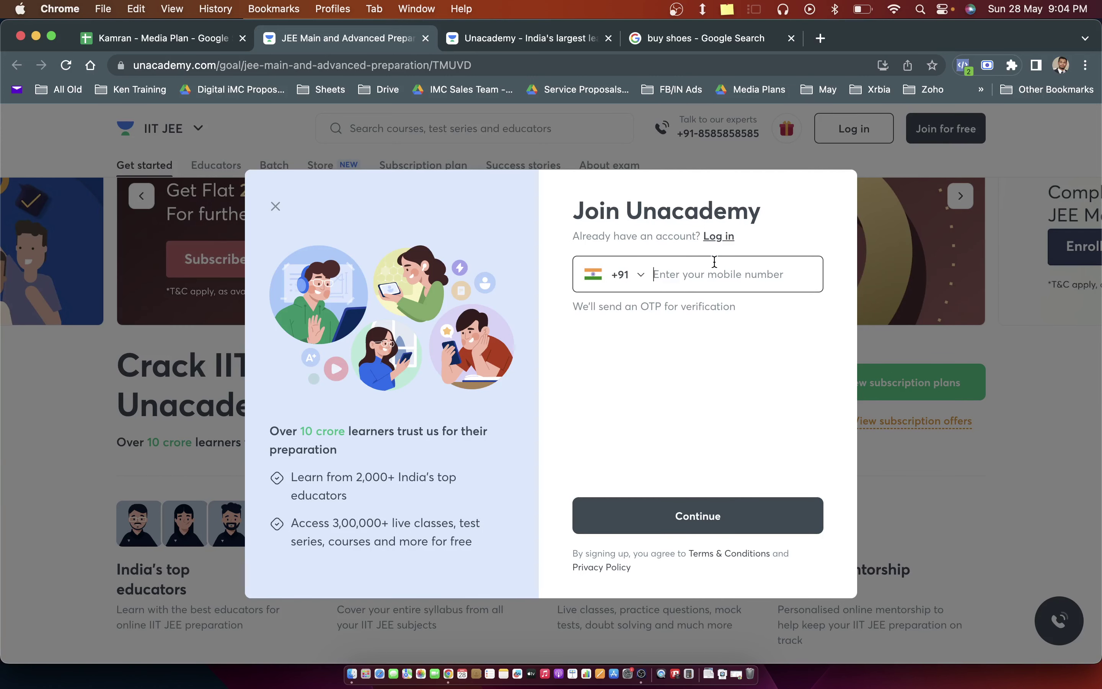
pyautogui.hotkey('ctrl', 'shift', 'Tab')
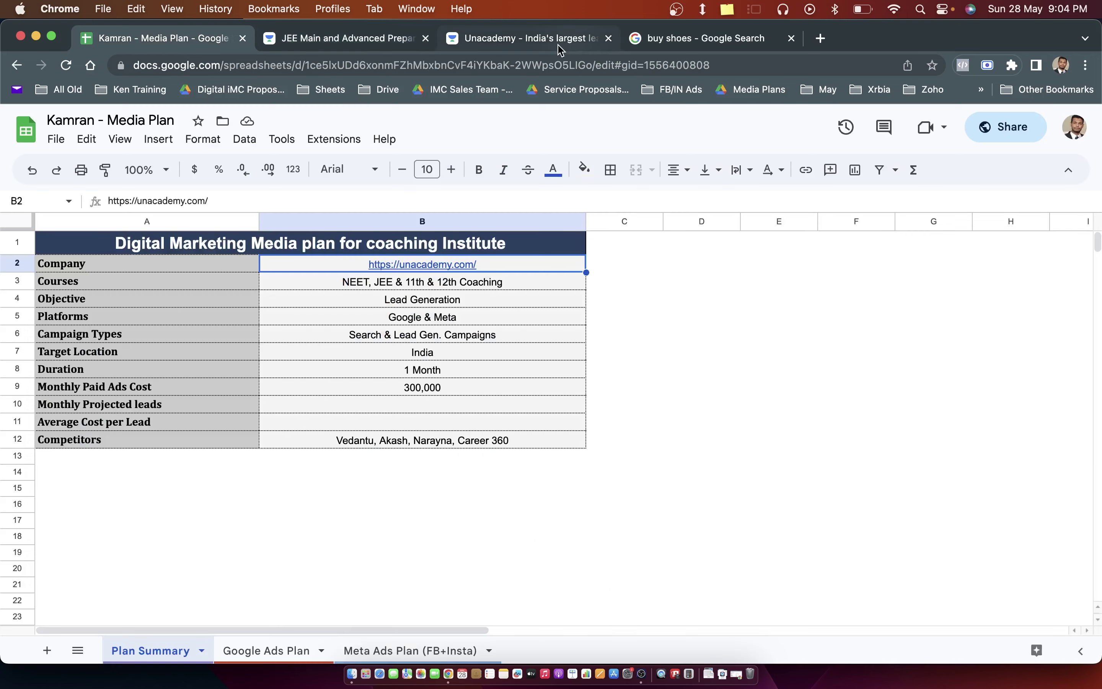
# - In the Google Ads Plan sheet, calculate the NEET Classes leads in N4 with =M4*H4, conversion rate times clicks
pyautogui.click(295, 647)
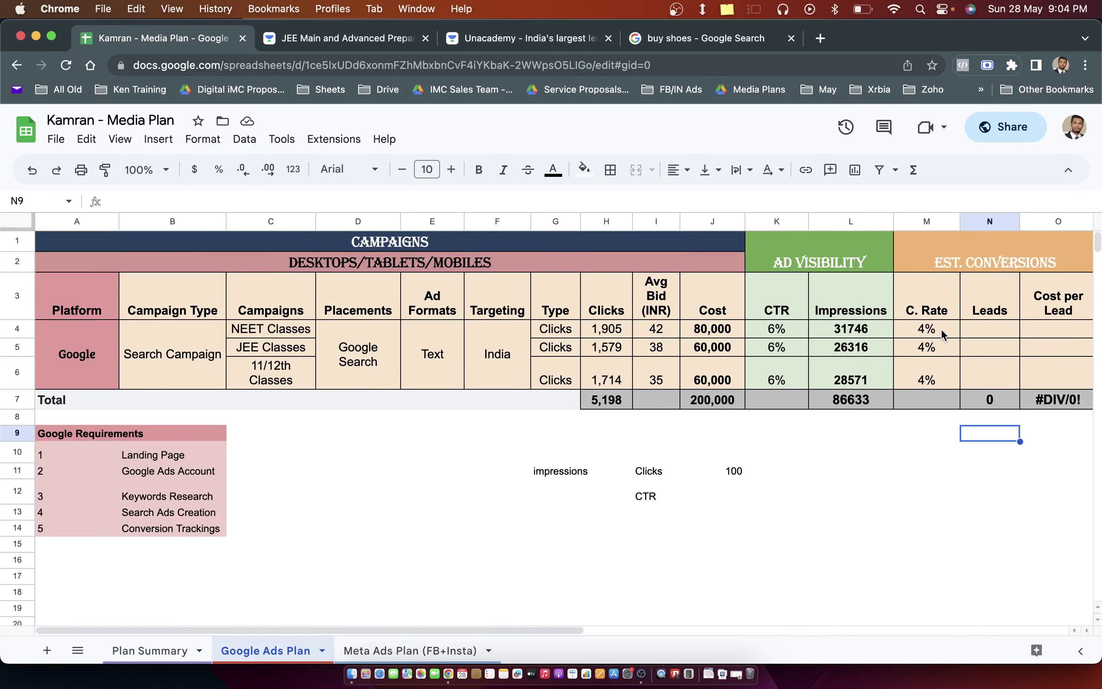
pyautogui.click(942, 331)
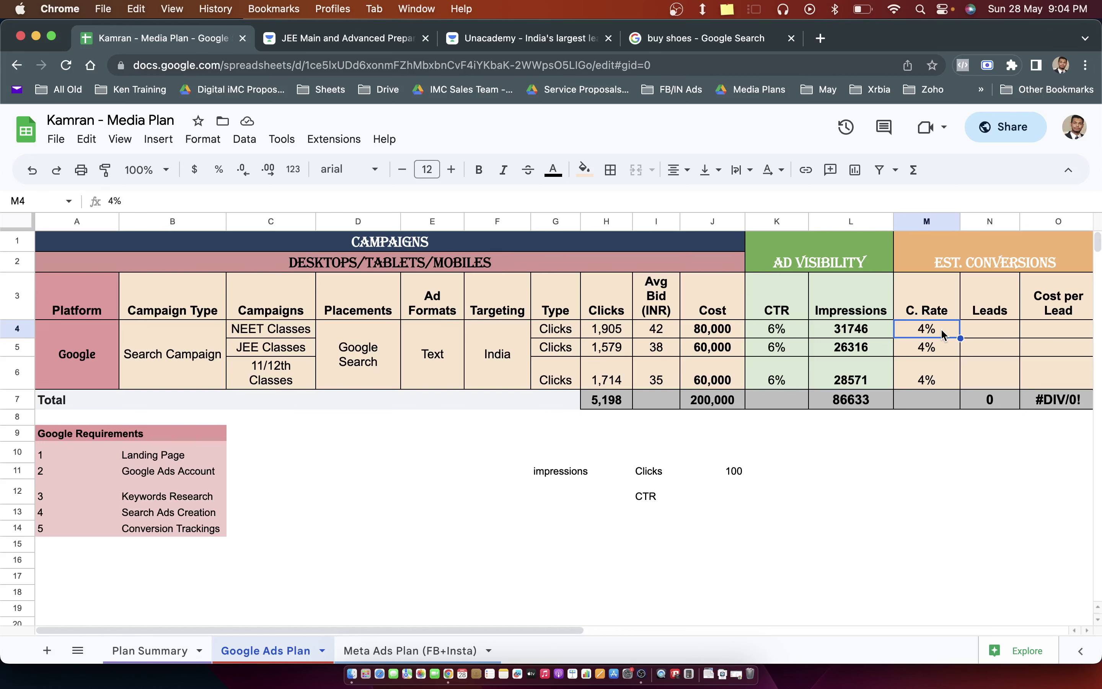
pyautogui.hscroll(2, 941, 332)
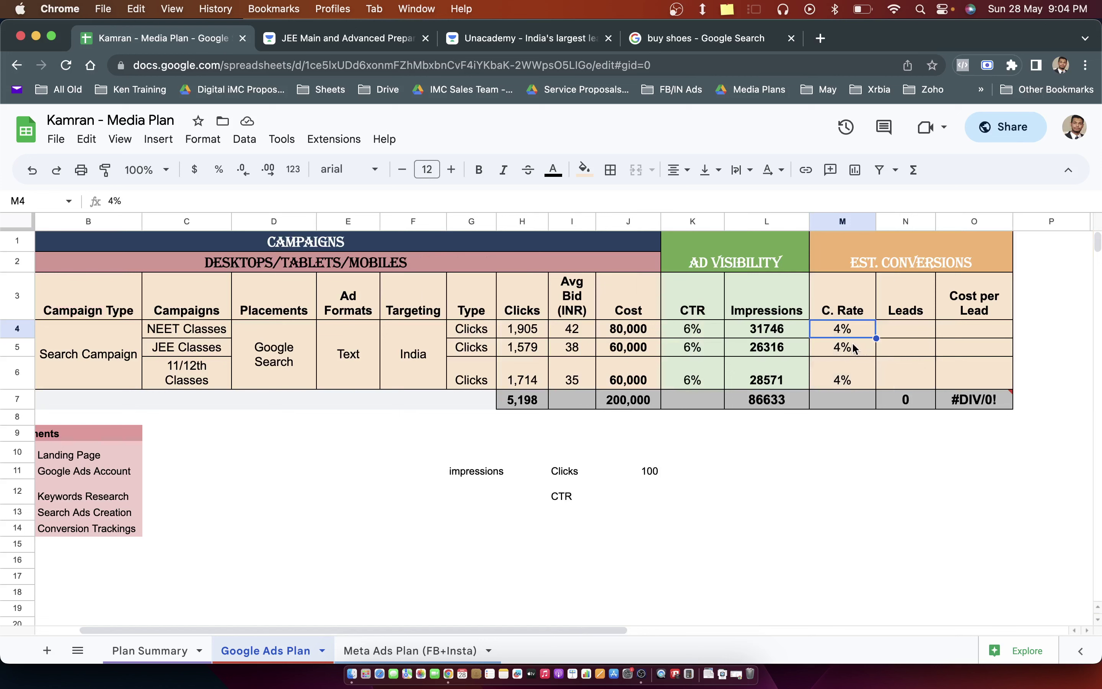
pyautogui.click(908, 336)
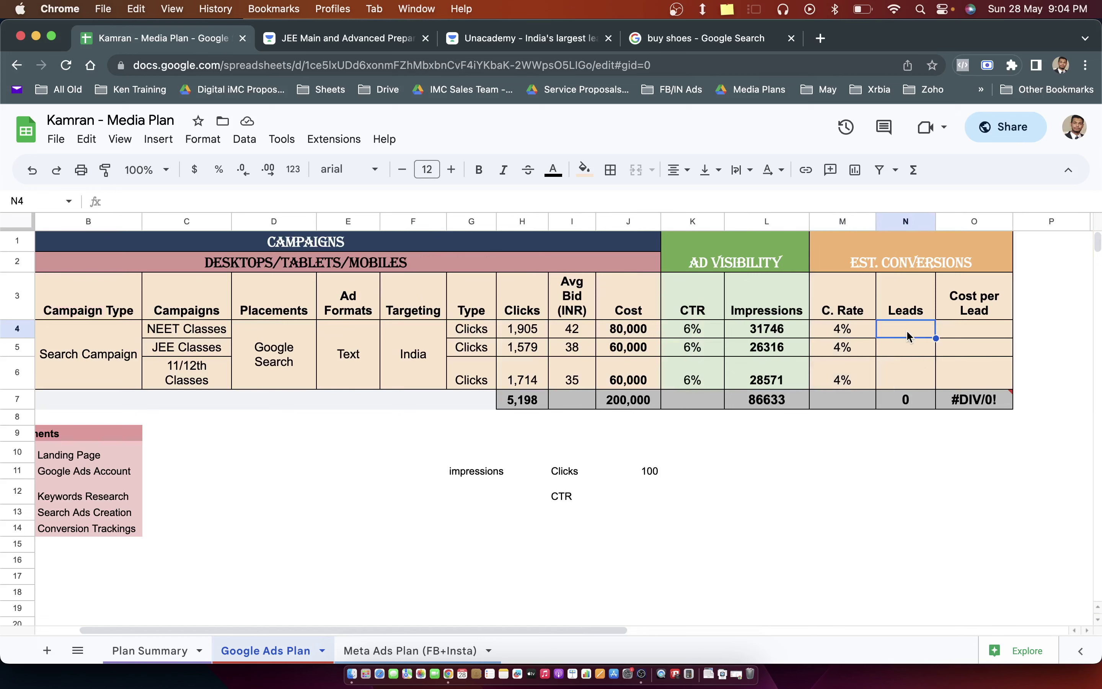
pyautogui.write('=')
pyautogui.press('Left')
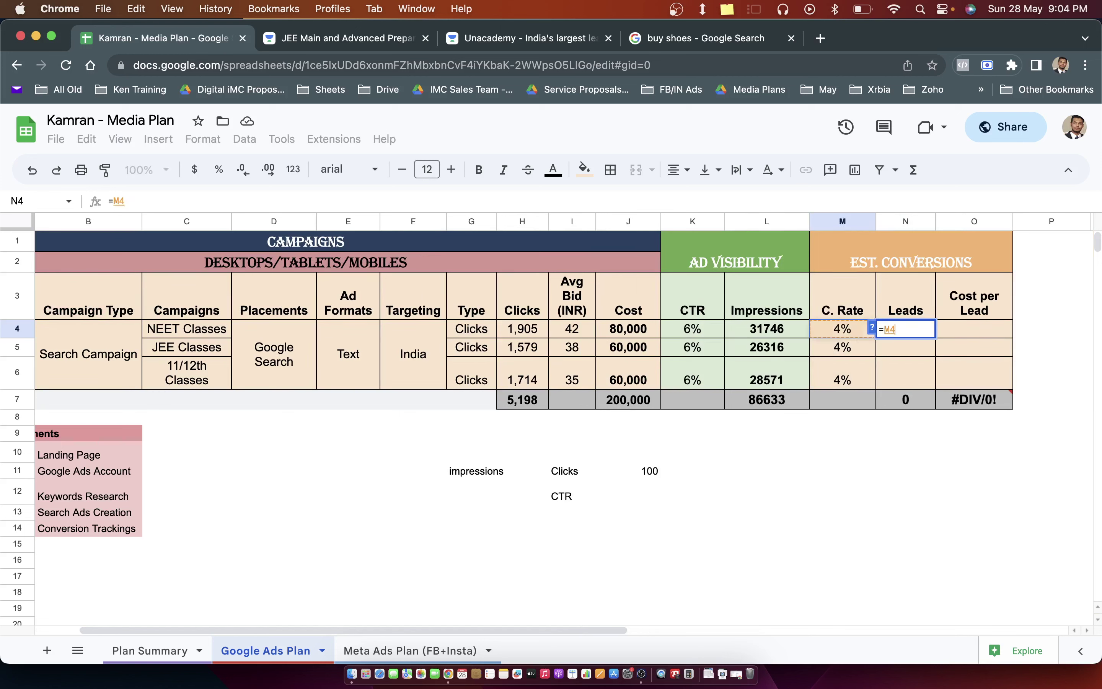
pyautogui.write('*')
pyautogui.click(526, 337)
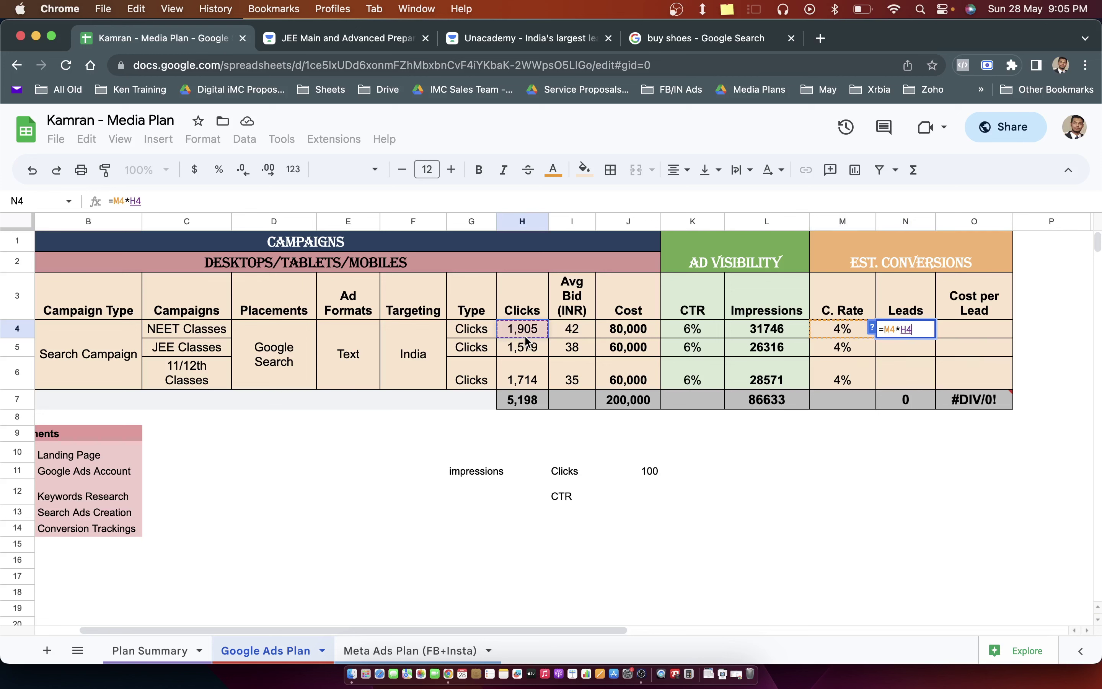
pyautogui.press('Return')
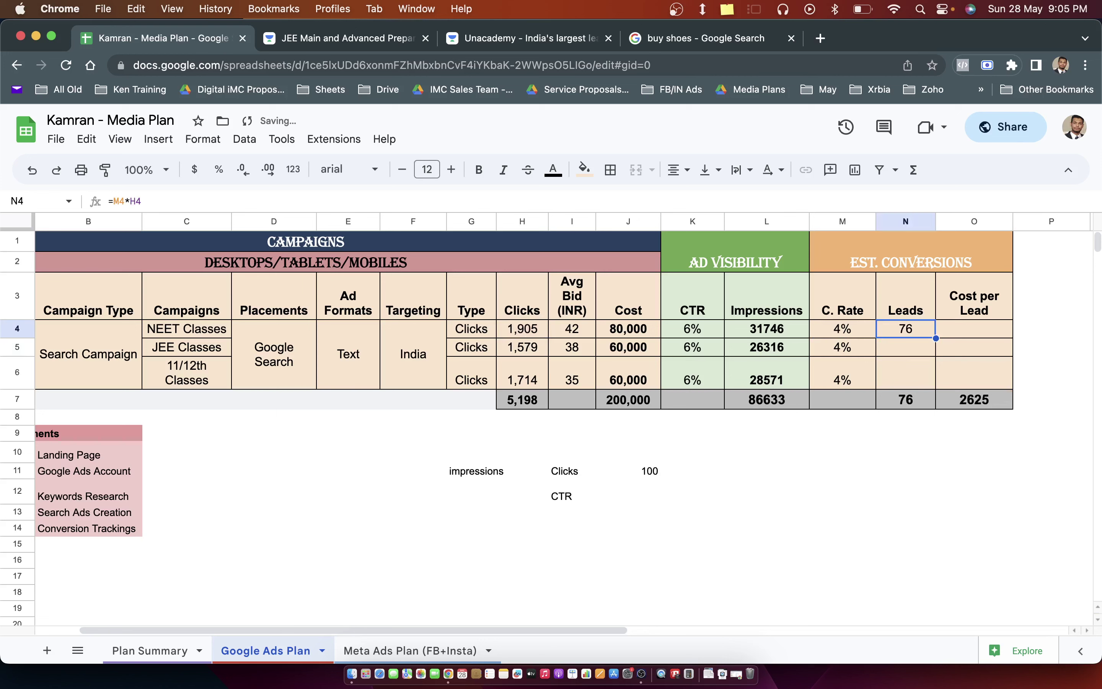
# - Copy the leads formula from N4 to the JEE Classes and 11/12th Classes rows, N5 and N6
pyautogui.write('63')
pyautogui.press('Down')
pyautogui.write('69')
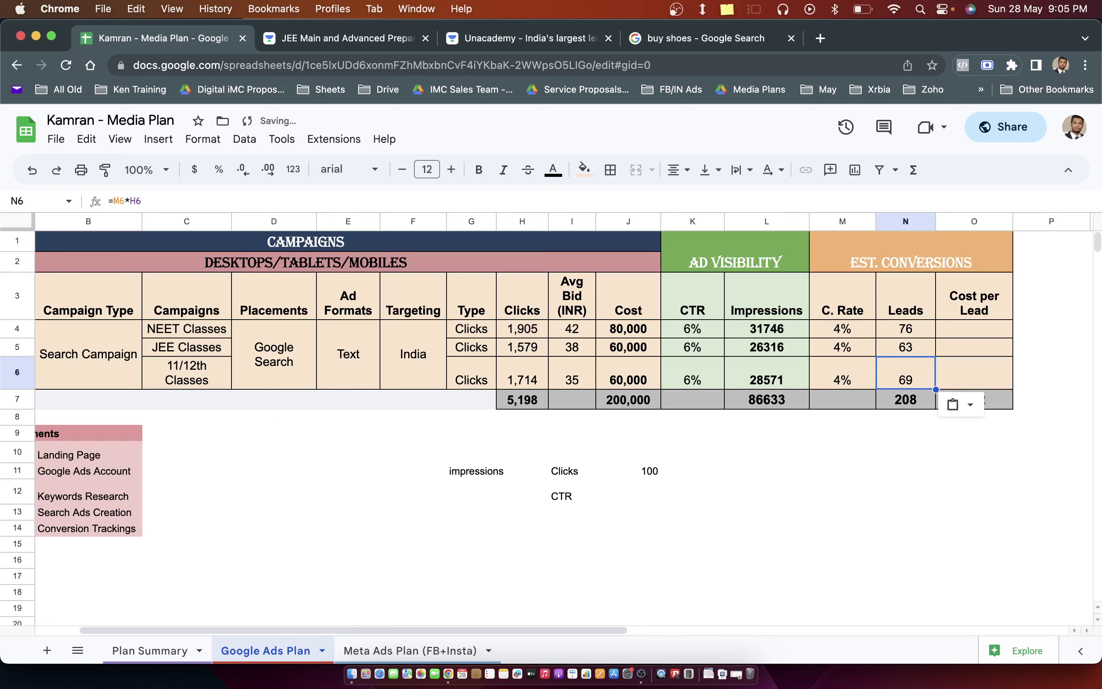
# - Calculate the NEET Classes cost per lead in O4 with =J4/N4, cost divided by leads
pyautogui.press('Right')
pyautogui.click(975, 329)
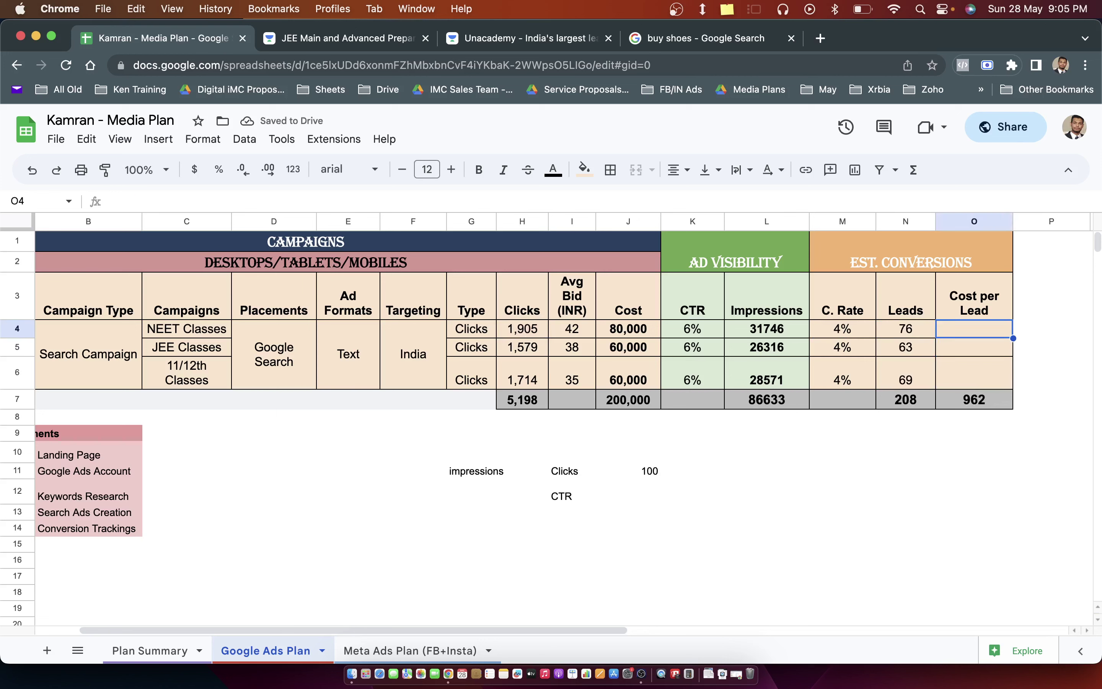
pyautogui.write('=')
pyautogui.press('Left')
pyautogui.press('Left')
pyautogui.press('Left')
pyautogui.press('Left')
pyautogui.press('Left')
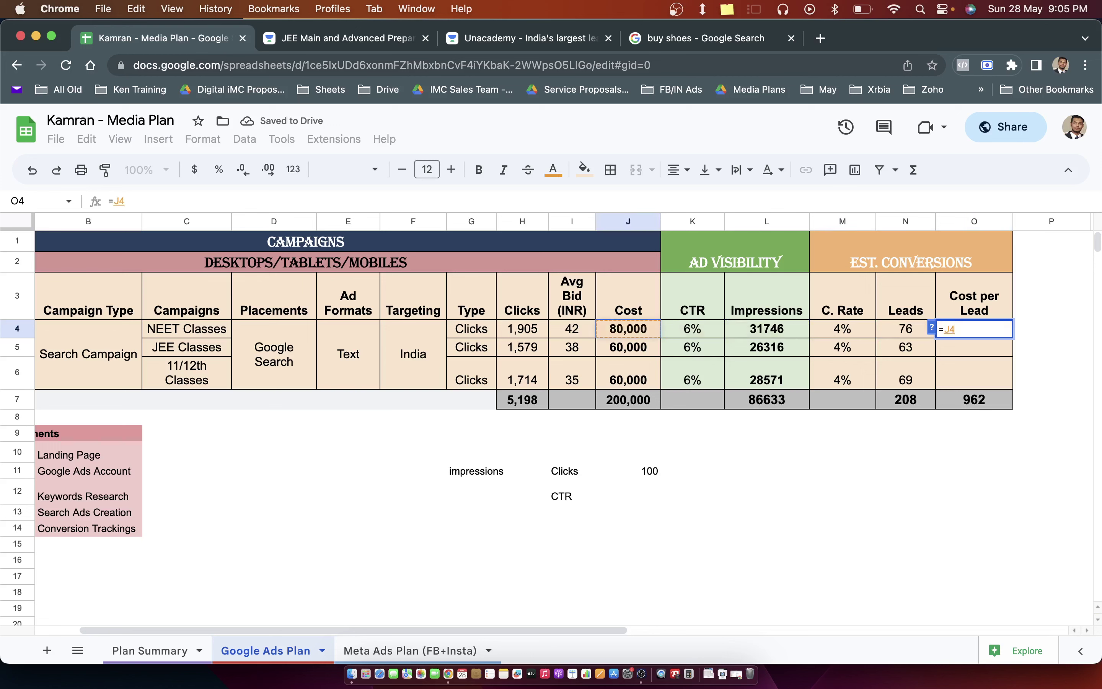
pyautogui.write('/')
pyautogui.press('Left')
pyautogui.press('Return')
pyautogui.press('Up')
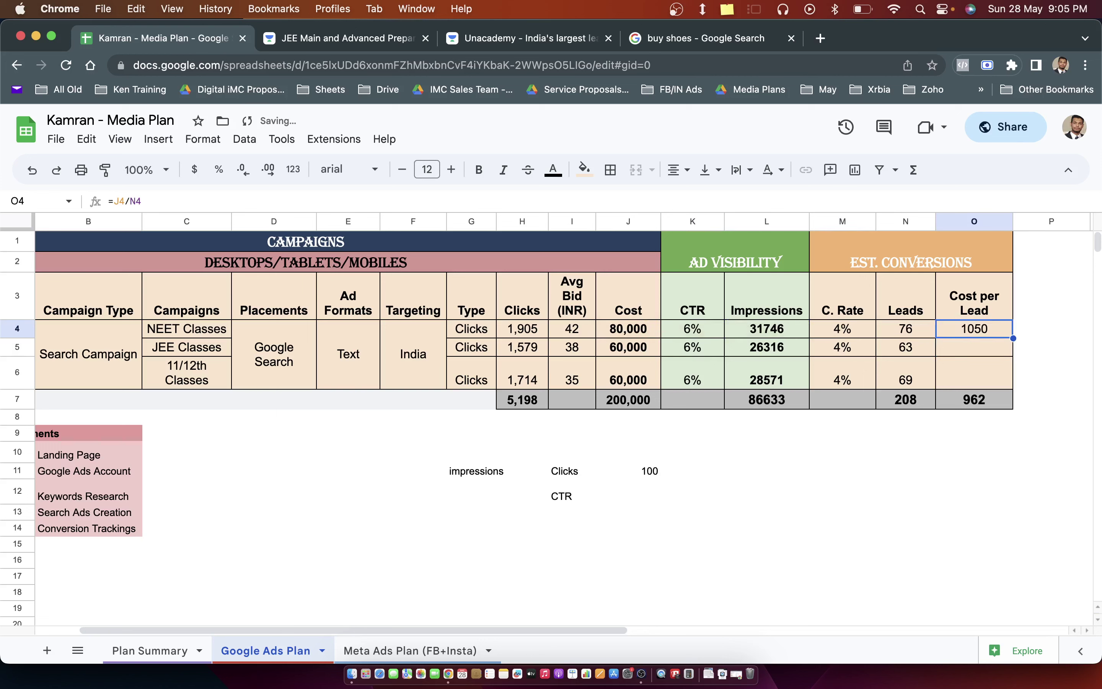
# - Copy the cost per lead formula from O4 to the JEE Classes and 11/12th Classes rows, O5 and O6
pyautogui.hotkey('ctrl', 'c')
pyautogui.press('Down')
pyautogui.hotkey('ctrl', 'v')
pyautogui.press('Down')
pyautogui.hotkey('ctrl', 'v')
# - Clear the total cost per lead in O7 and re-enter it as =J7/N7, total cost divided by total leads
pyautogui.press('Down')
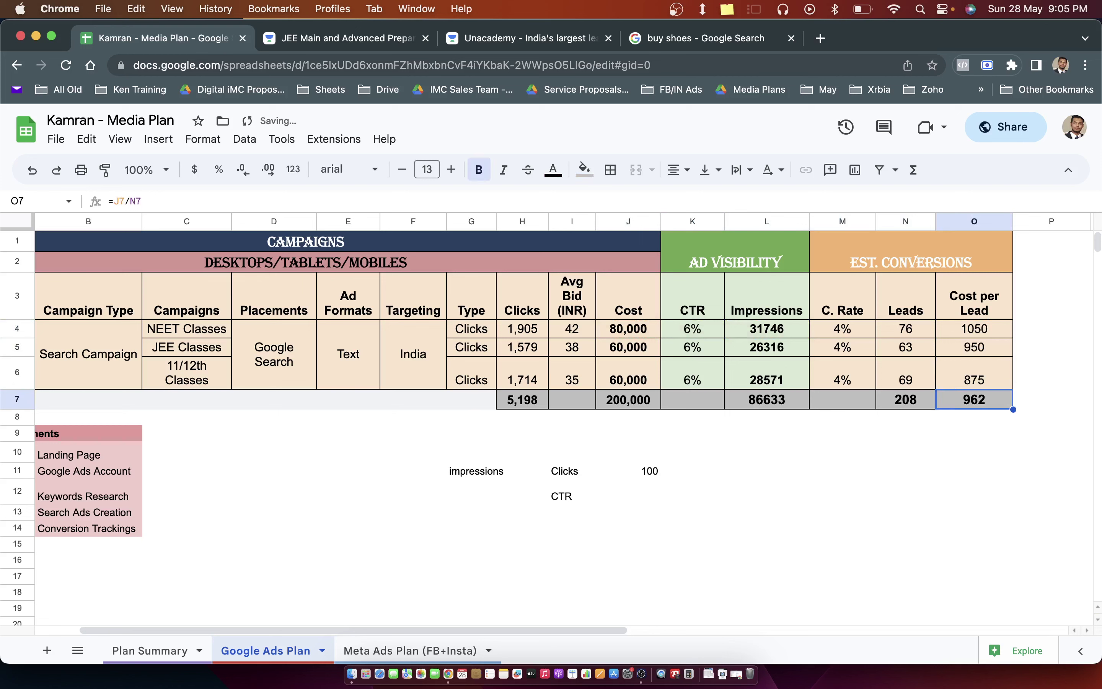
pyautogui.press('Delete')
pyautogui.write('=')
pyautogui.press('Left')
pyautogui.press('Left')
pyautogui.press('Left')
pyautogui.press('Left')
pyautogui.press('Left')
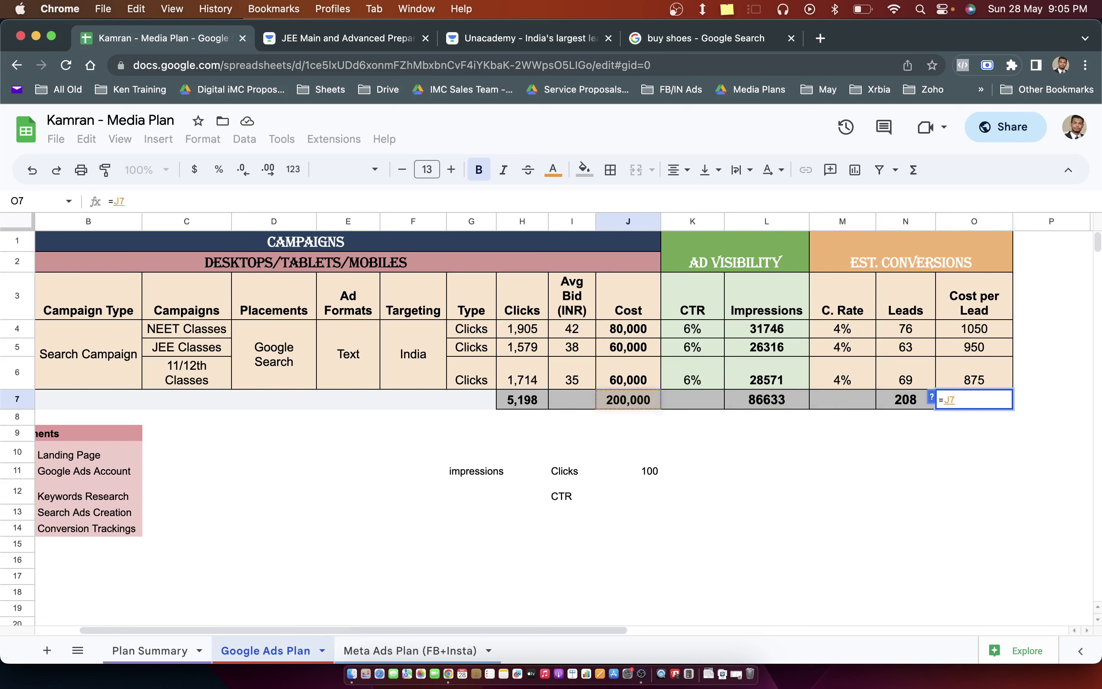
pyautogui.write('/')
pyautogui.press('Left')
pyautogui.press('Return')
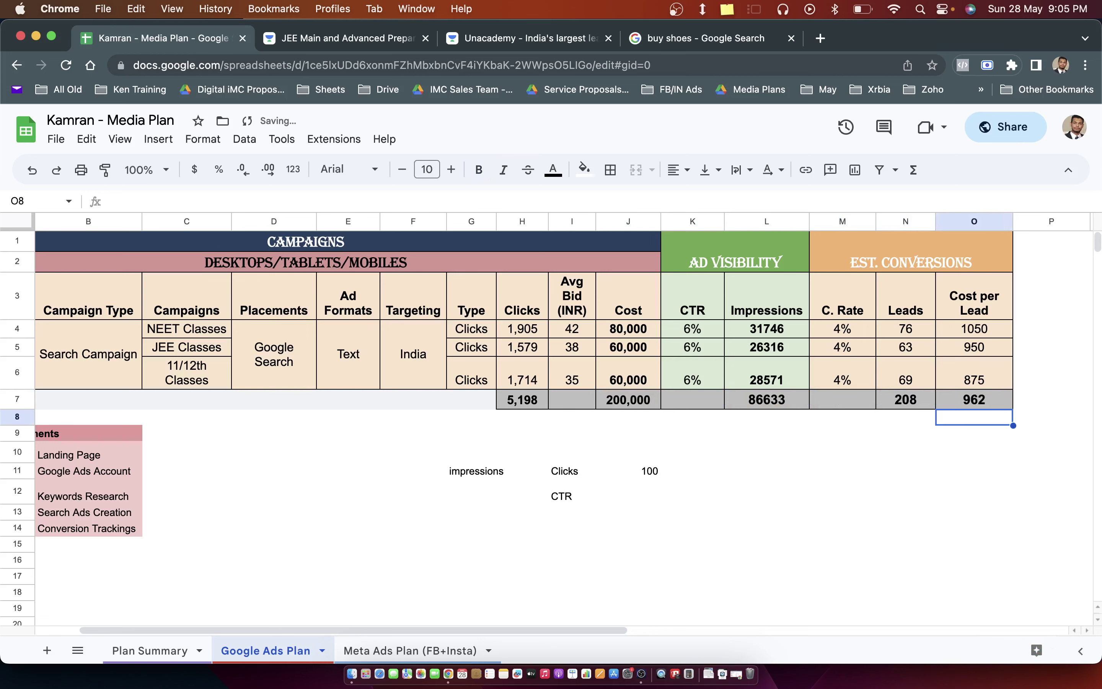
pyautogui.click(975, 399)
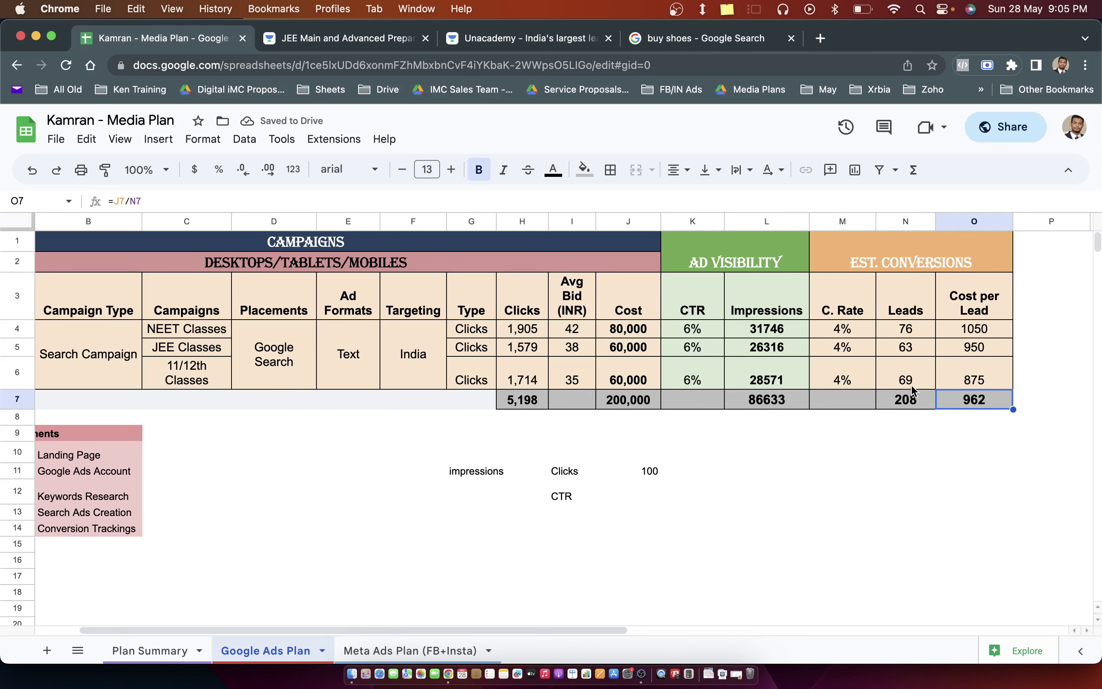
# - Compare the Google and Meta Ads Plan sheets, and examine the Meta campaign type and ad formats
pyautogui.hscroll(-2, 752, 405)
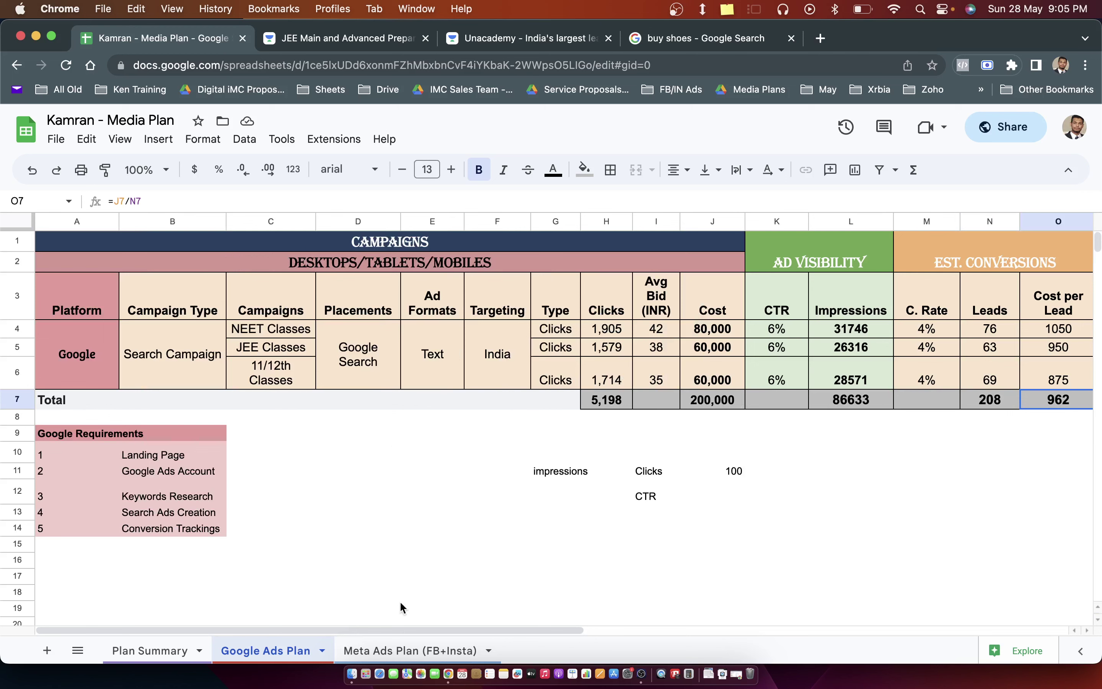
pyautogui.click(409, 653)
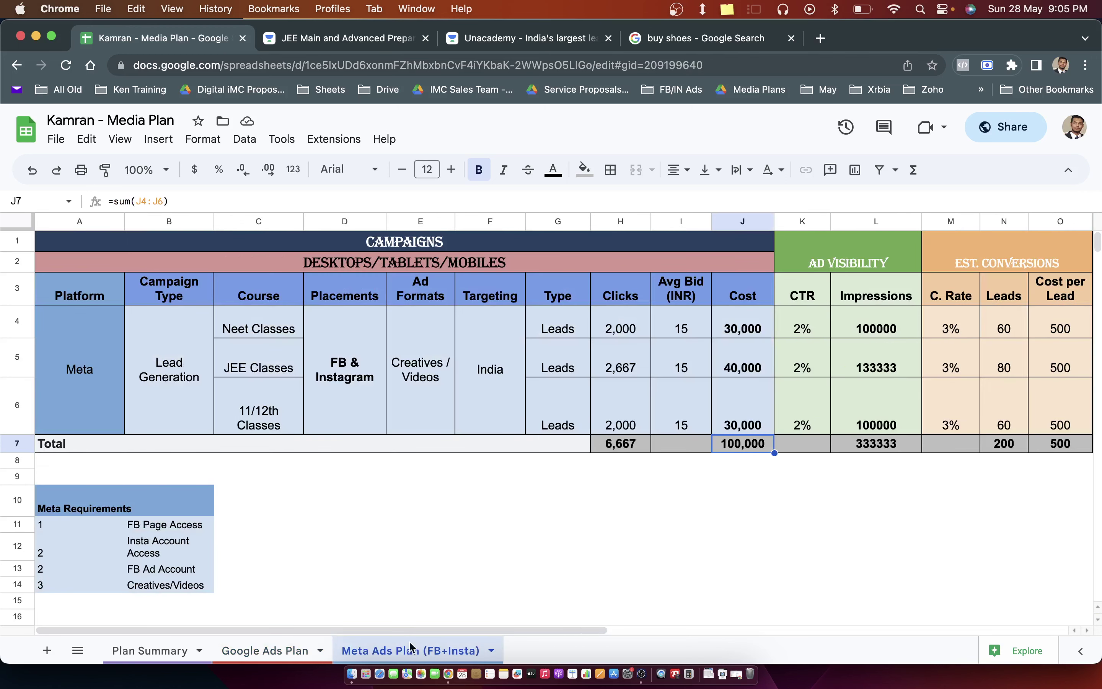
pyautogui.click(348, 522)
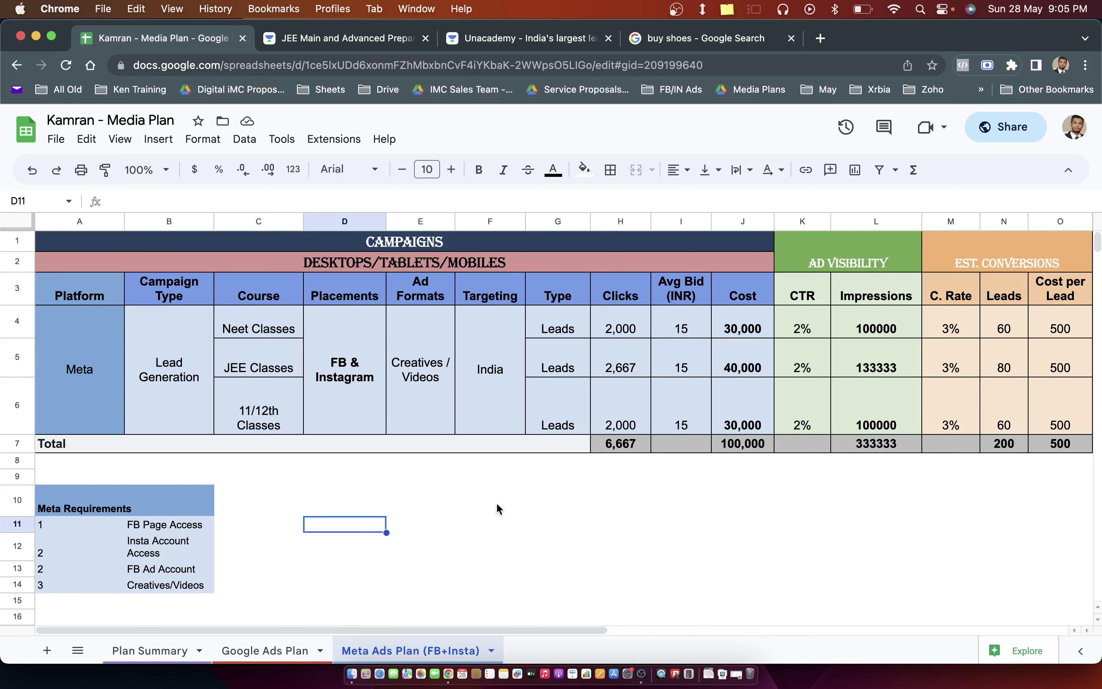
pyautogui.click(281, 650)
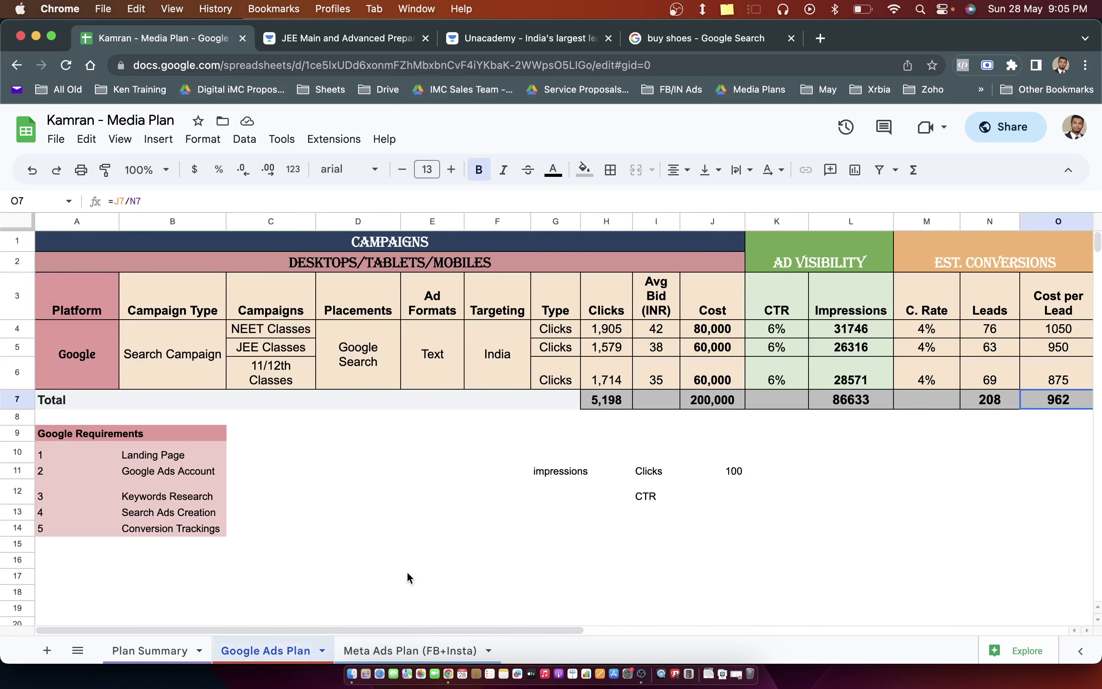
pyautogui.click(410, 650)
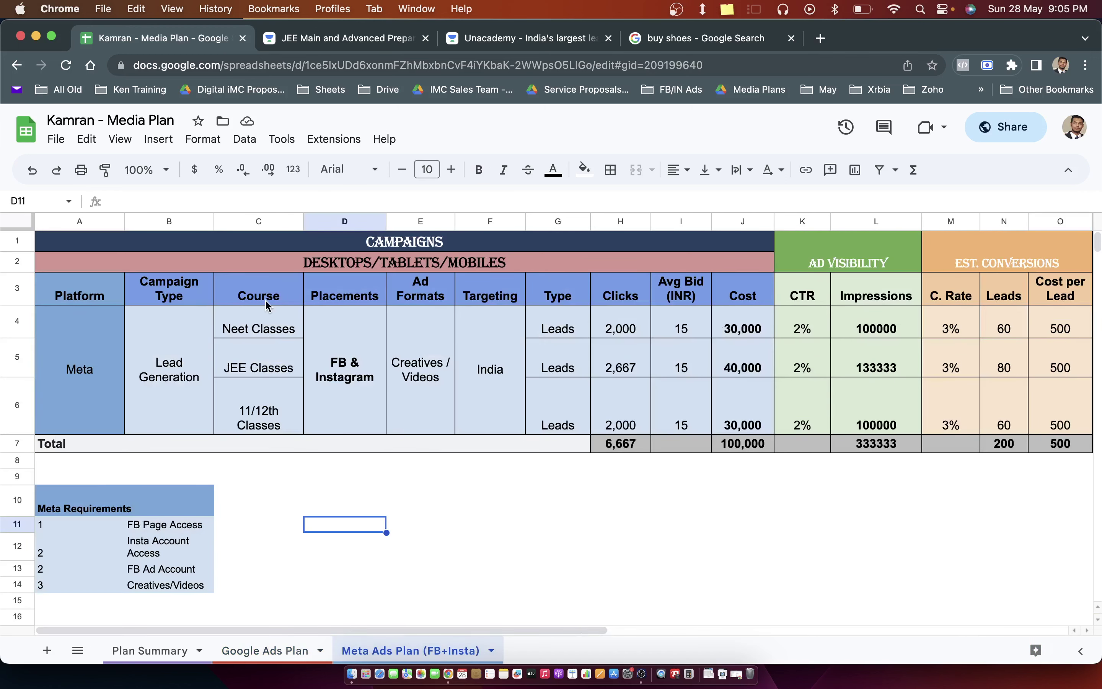
pyautogui.click(188, 338)
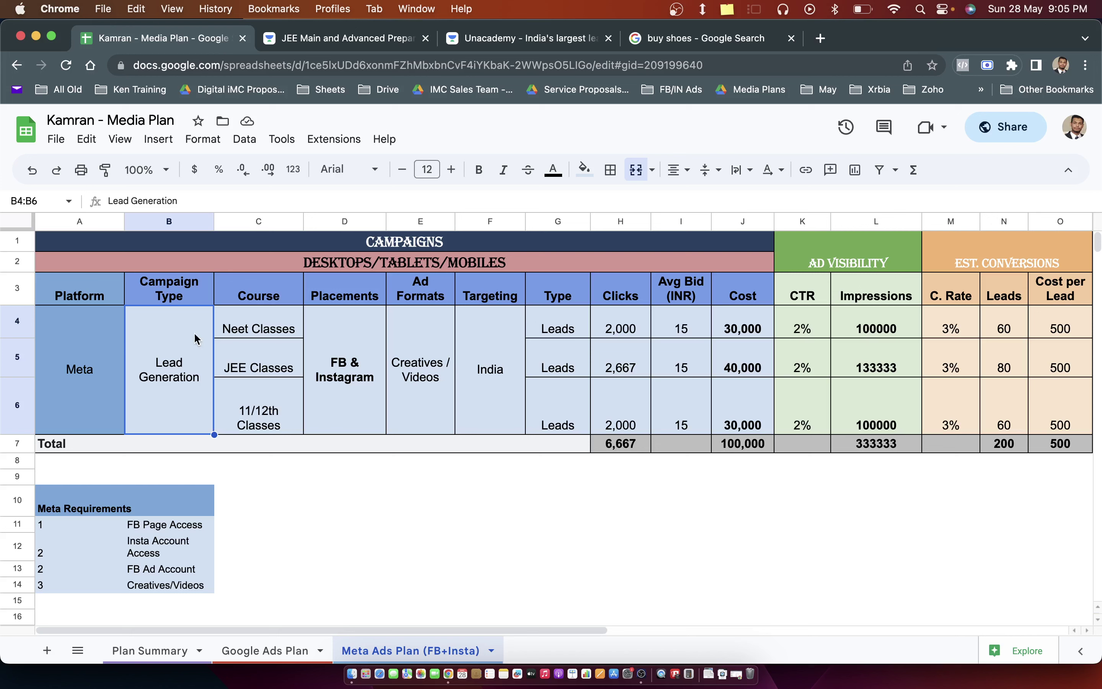
pyautogui.click(423, 342)
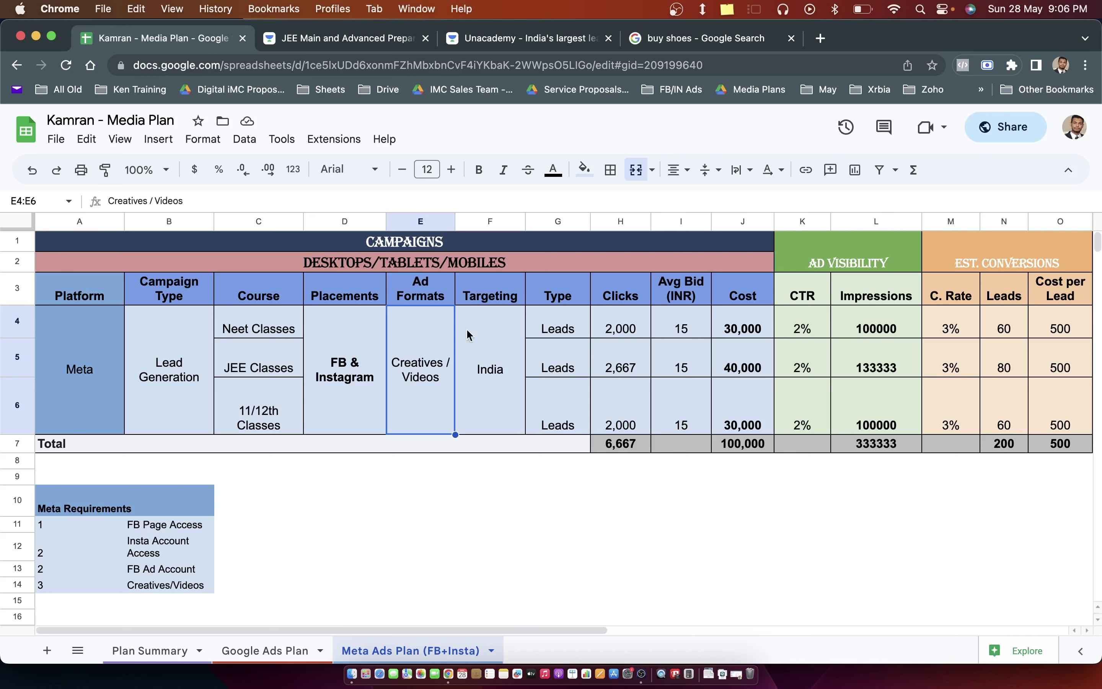
# - Review the clicks, average bids, CTR and conversion rate of the Meta campaigns in rows 4 to 6
pyautogui.click(613, 301)
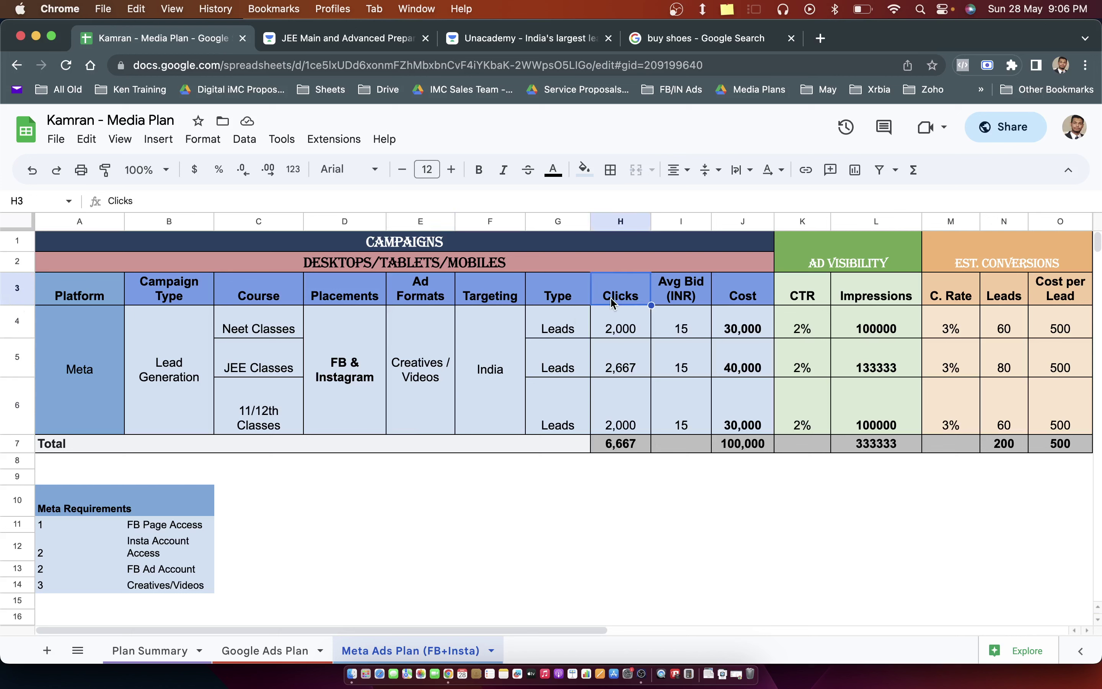
pyautogui.click(683, 289)
pyautogui.click(687, 331)
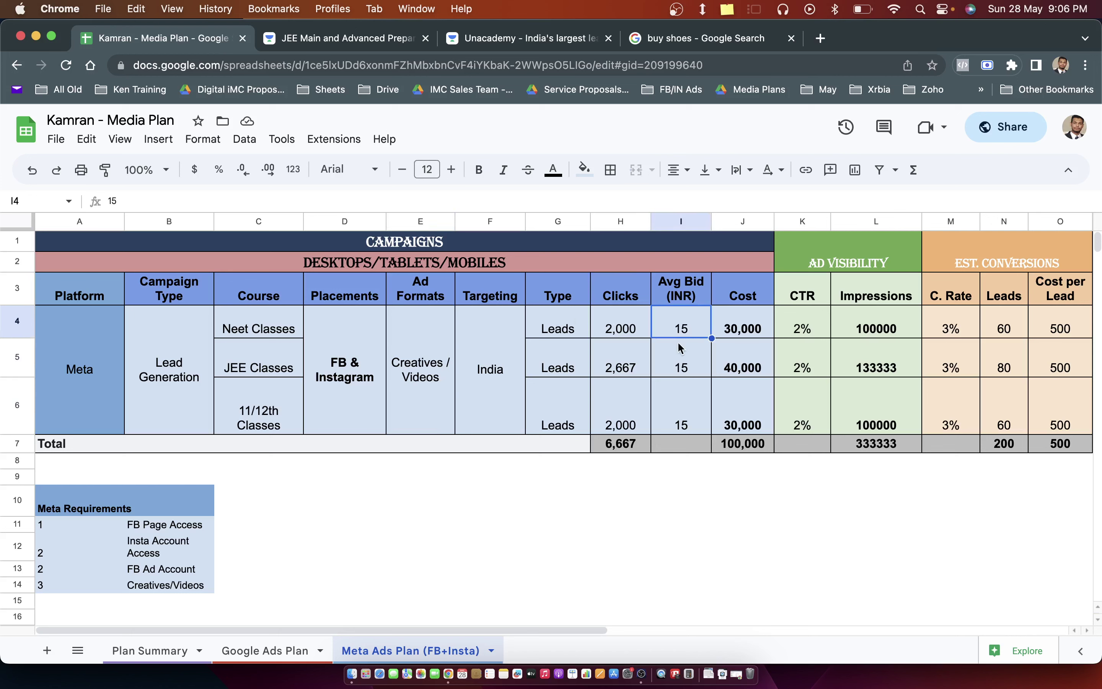
pyautogui.click(681, 356)
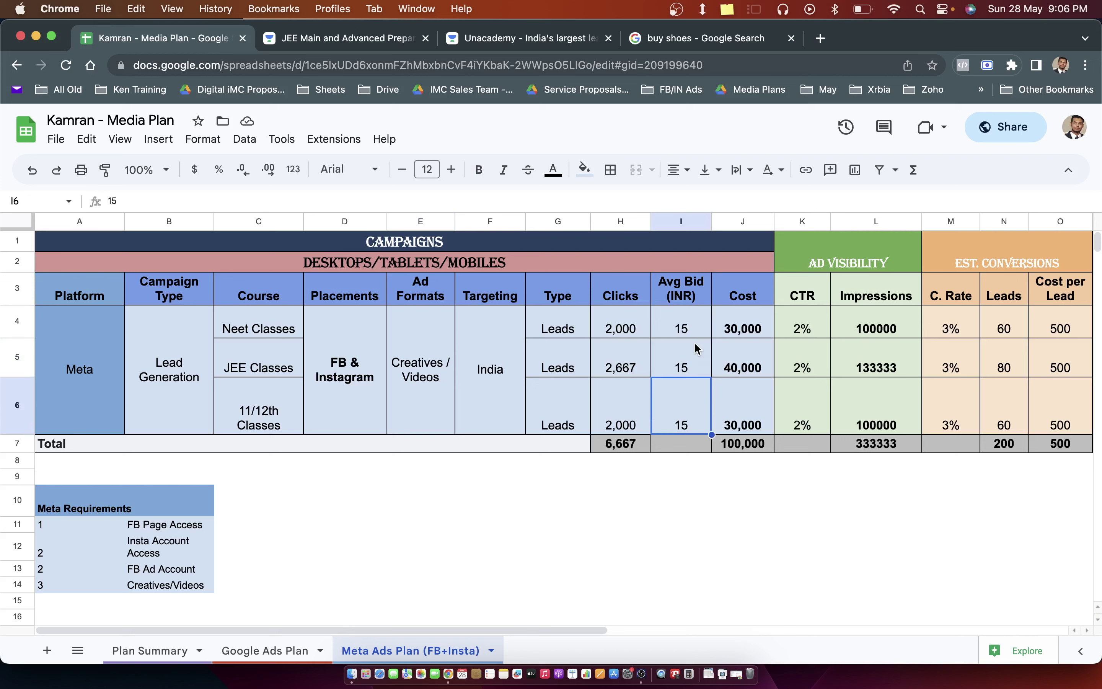
pyautogui.moveTo(697, 335); pyautogui.dragTo(695, 404)
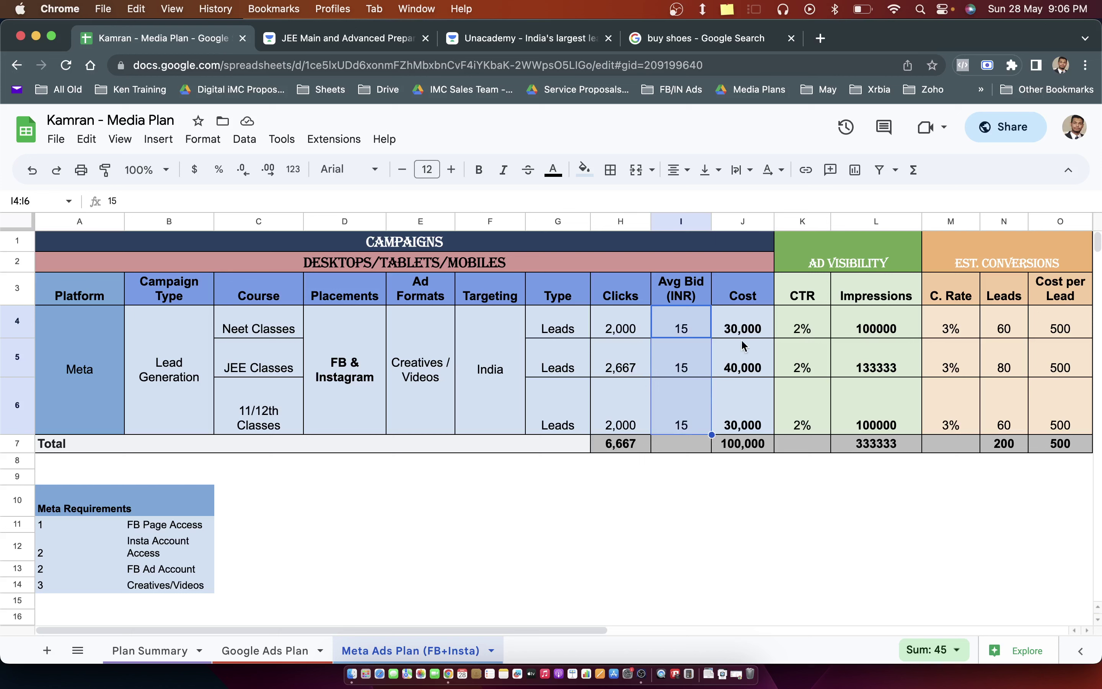
pyautogui.moveTo(795, 332); pyautogui.dragTo(802, 413)
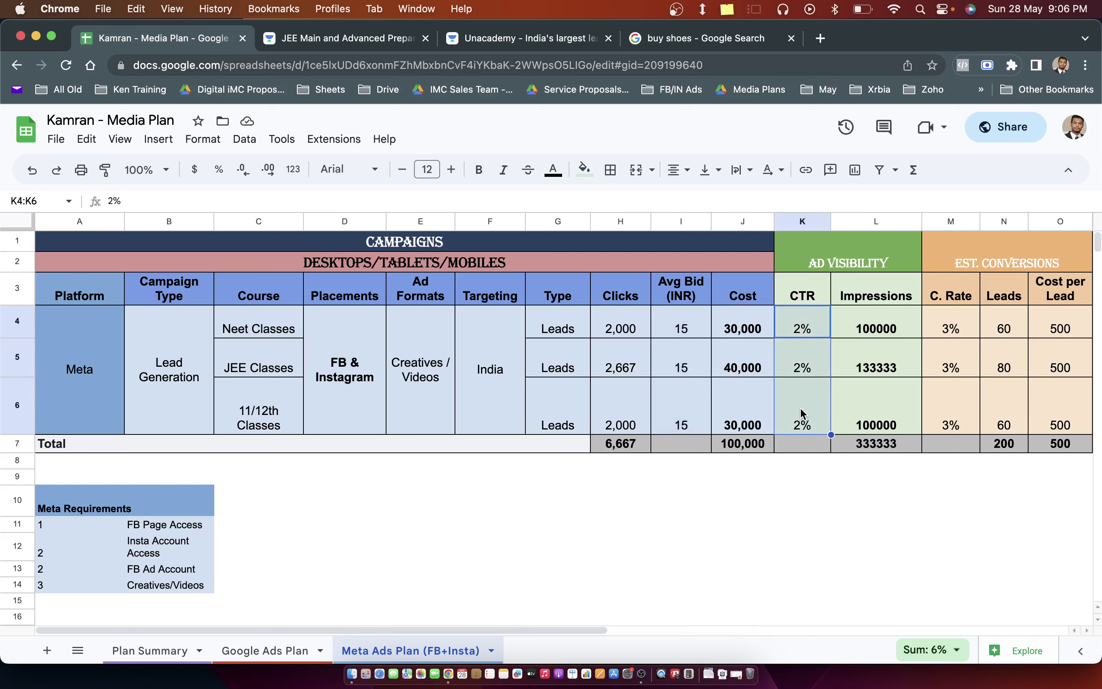
pyautogui.click(937, 327)
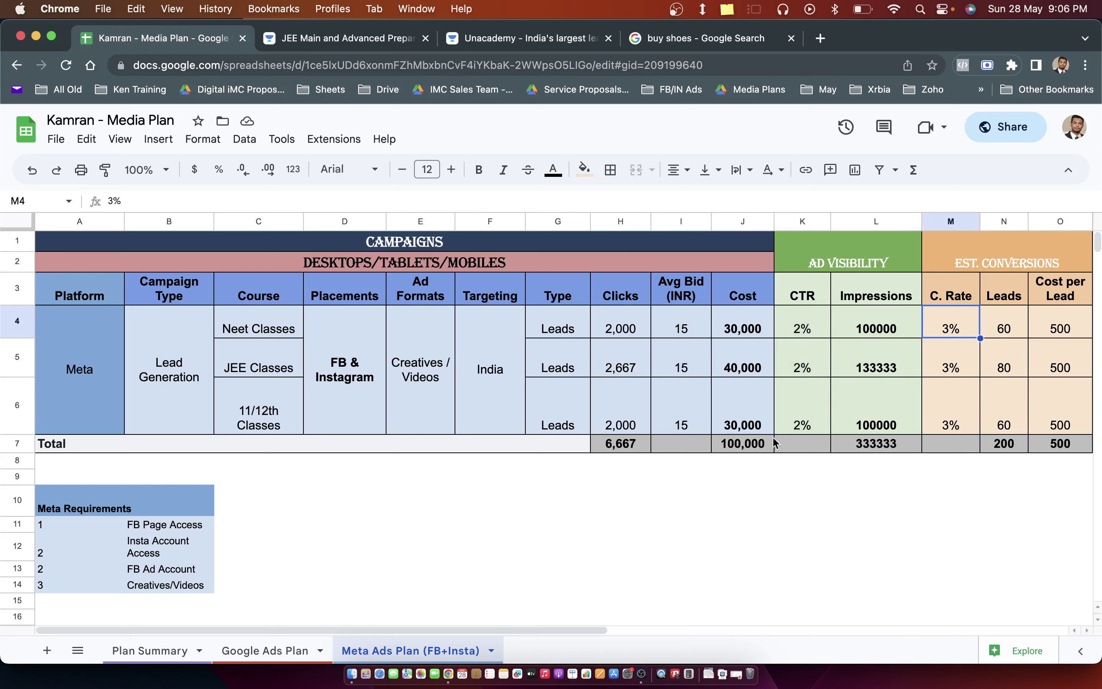
# - Review the Meta plan's total cost, its three course campaigns in C4:C6 and the total leads in N7
pyautogui.click(757, 447)
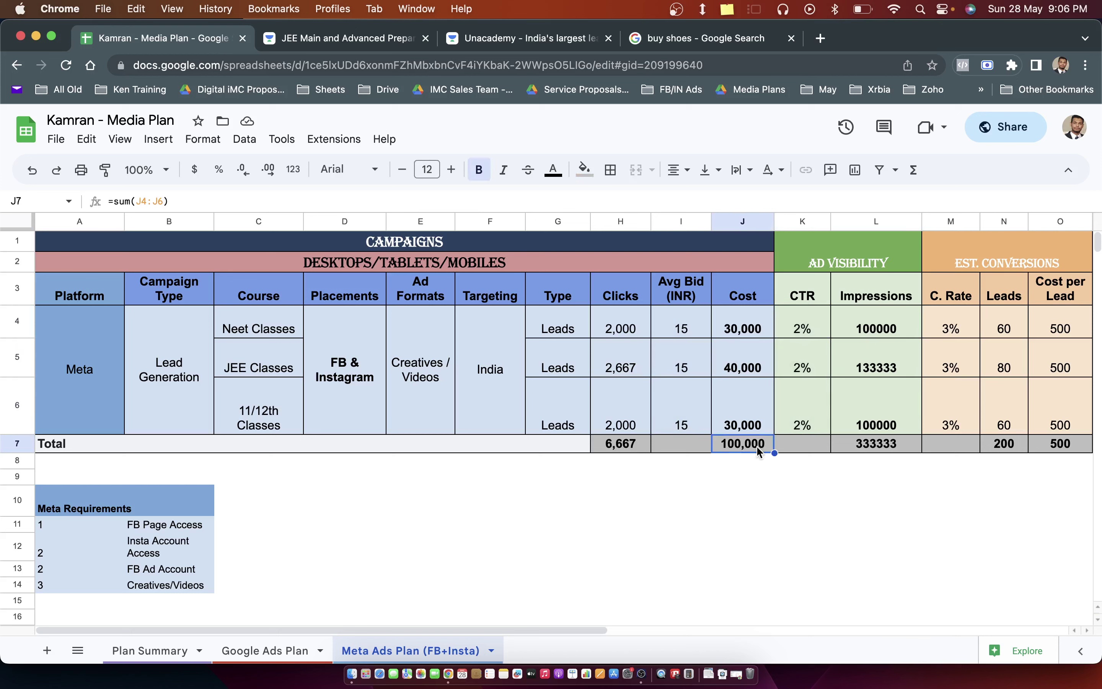
pyautogui.click(259, 330)
pyautogui.click(272, 362)
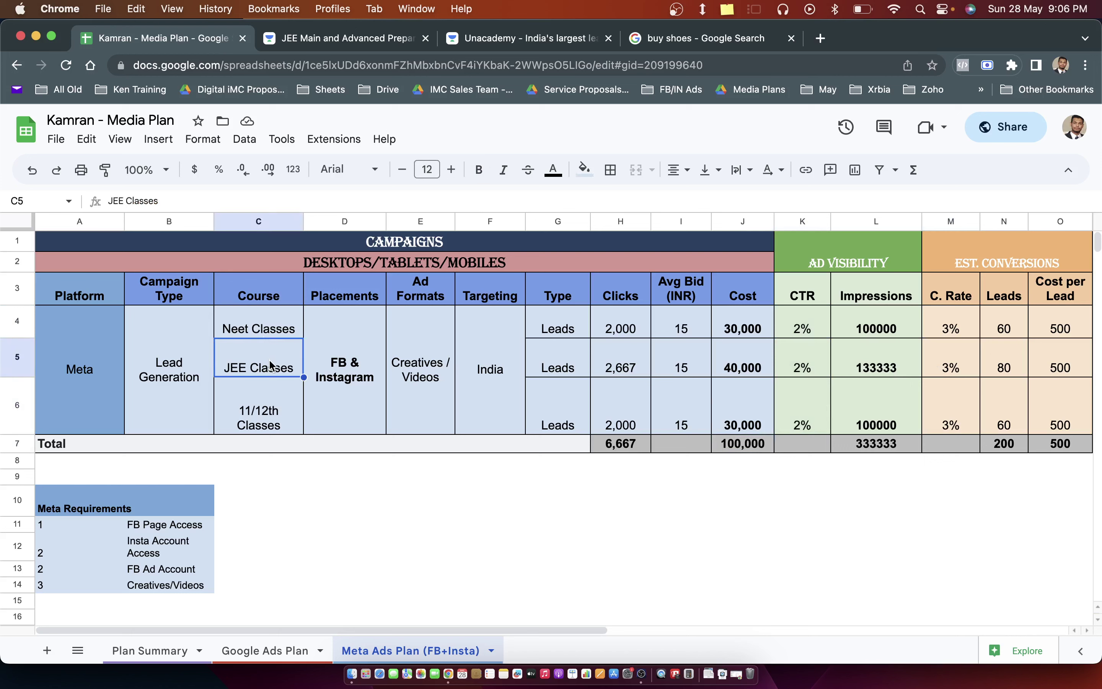
pyautogui.click(270, 419)
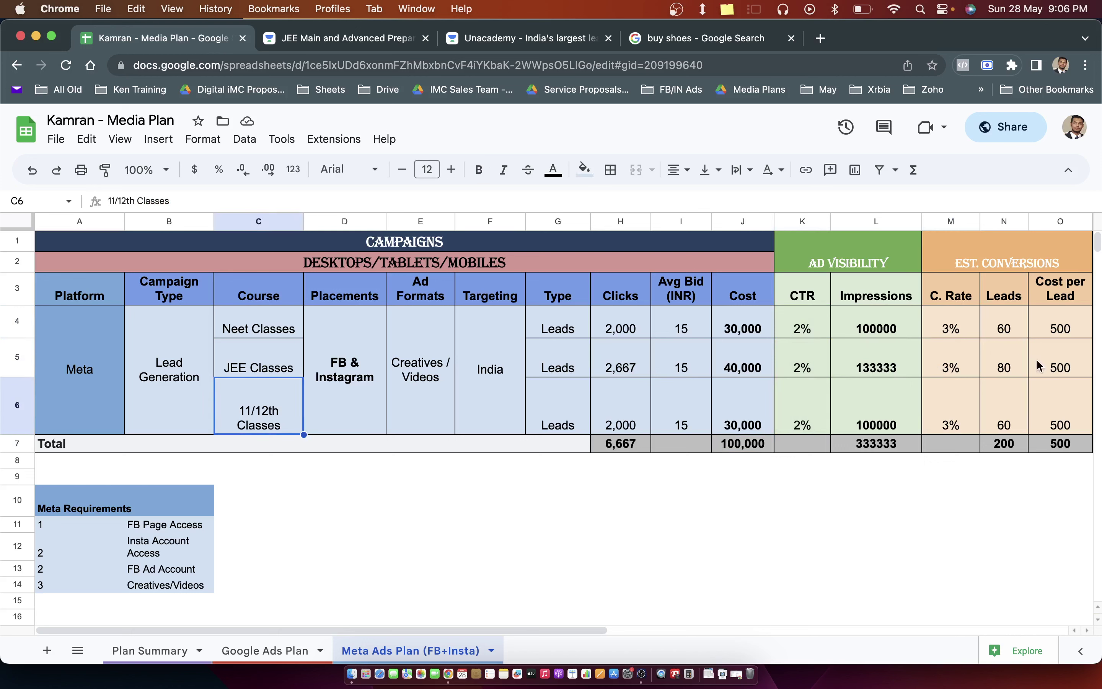
pyautogui.click(1006, 445)
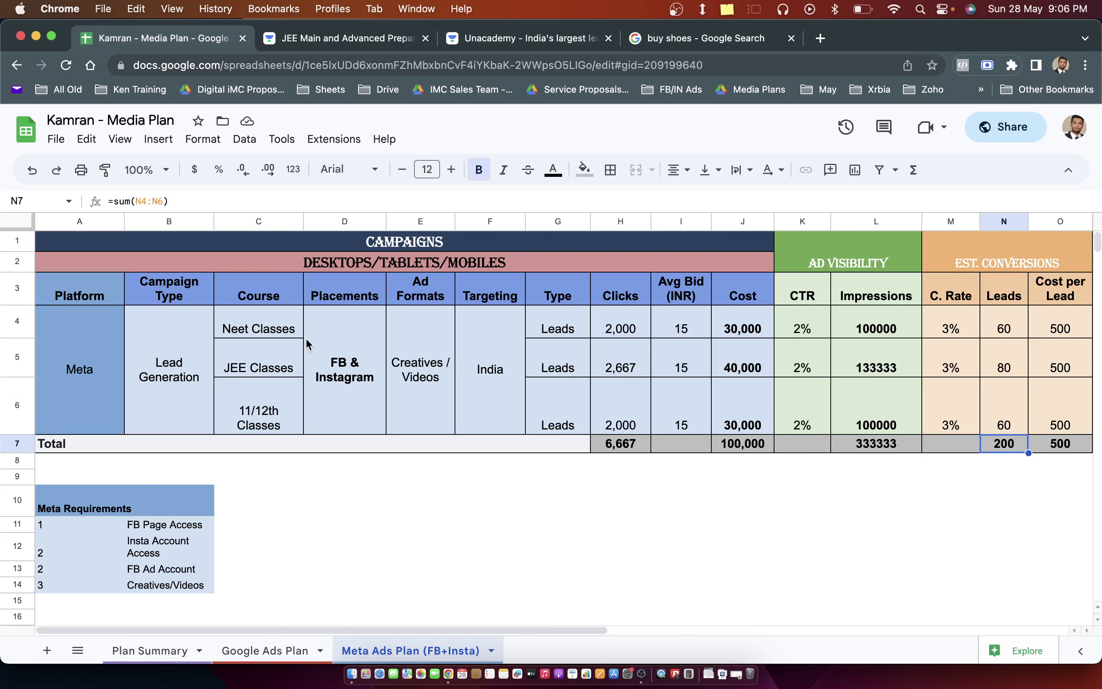
# - Review the four Meta requirements in B11:B14: page access, Instagram account access, ad account and creatives or videos
pyautogui.click(190, 532)
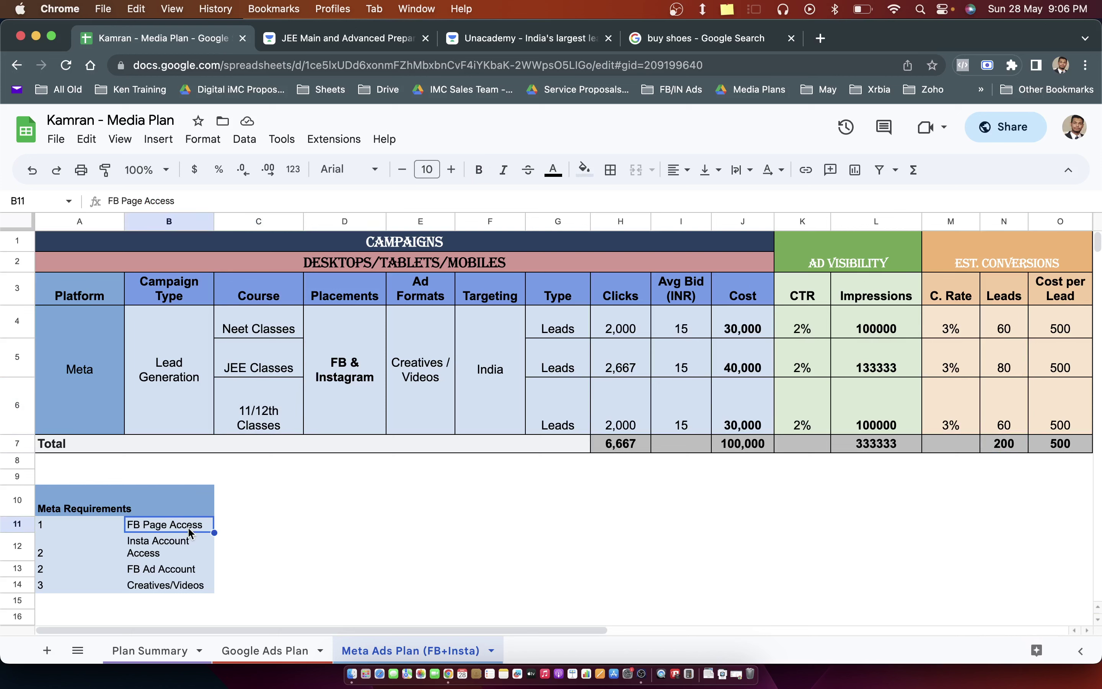
pyautogui.click(184, 546)
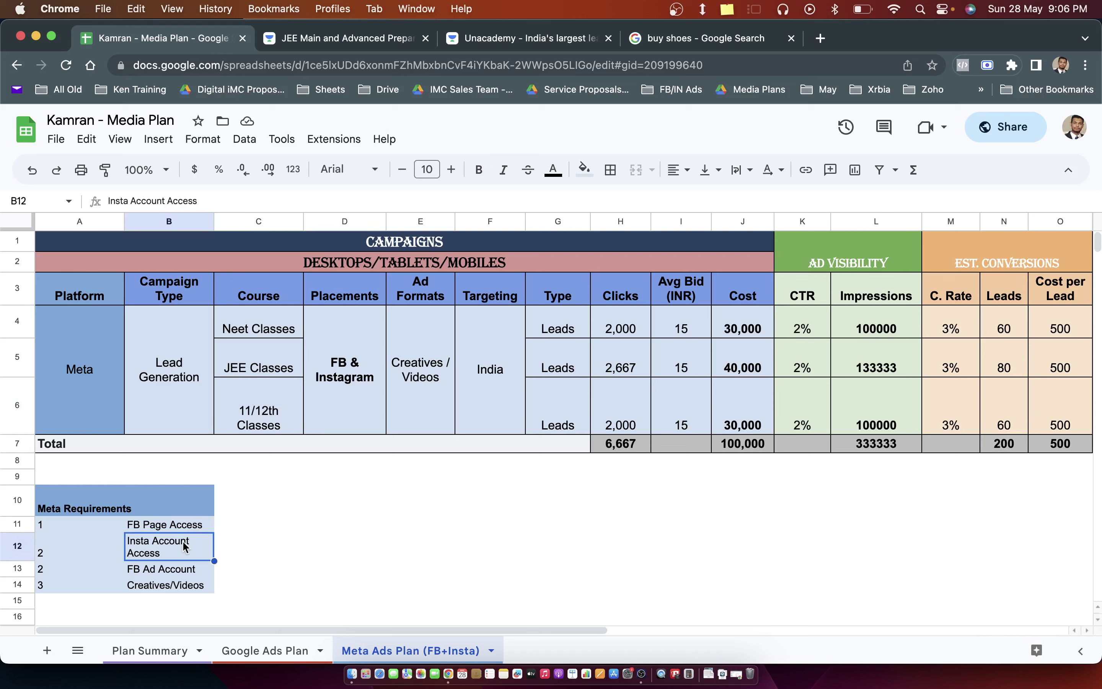
pyautogui.click(184, 570)
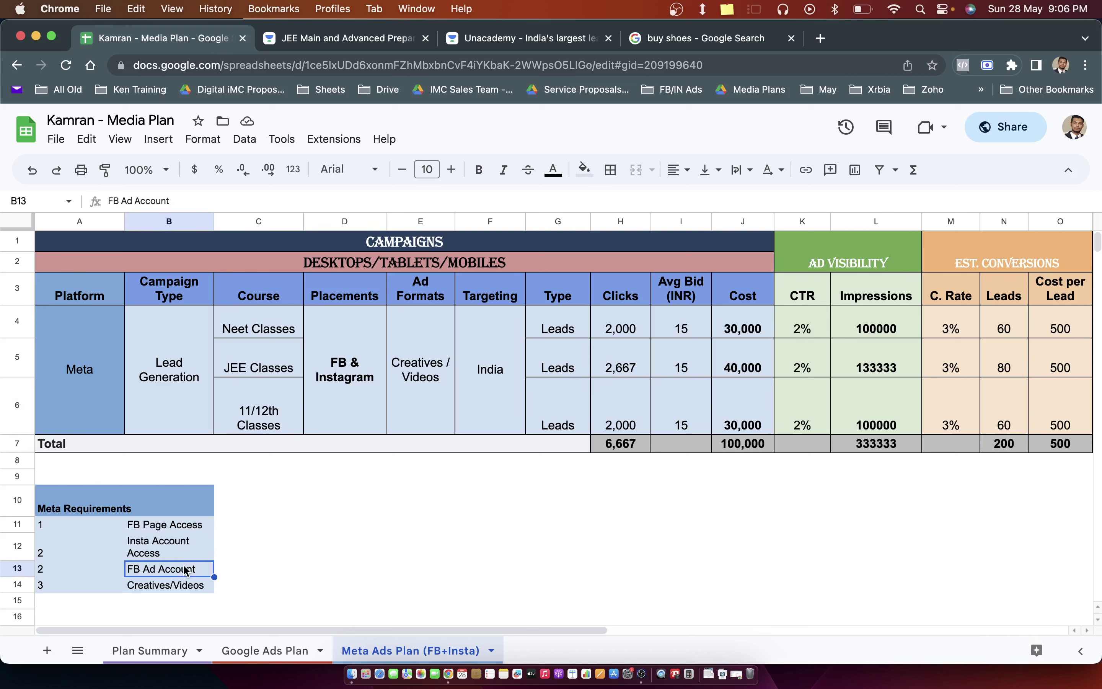
pyautogui.click(184, 586)
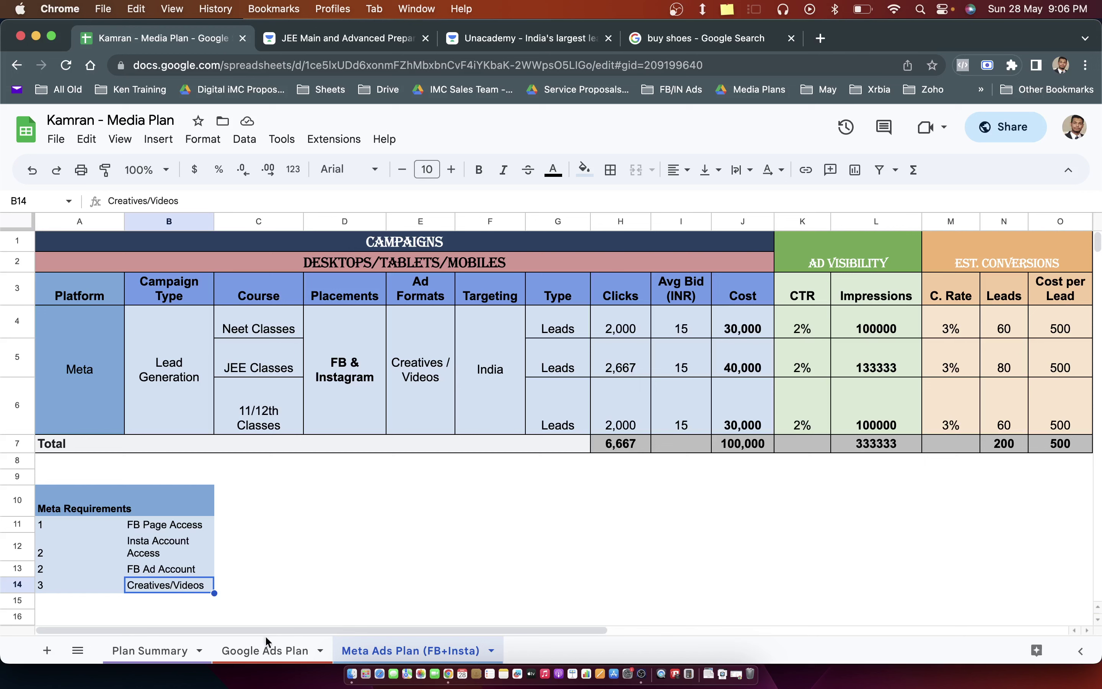
# - Enter 408 as the monthly projected leads in B10 of the Plan Summary sheet
pyautogui.click(261, 649)
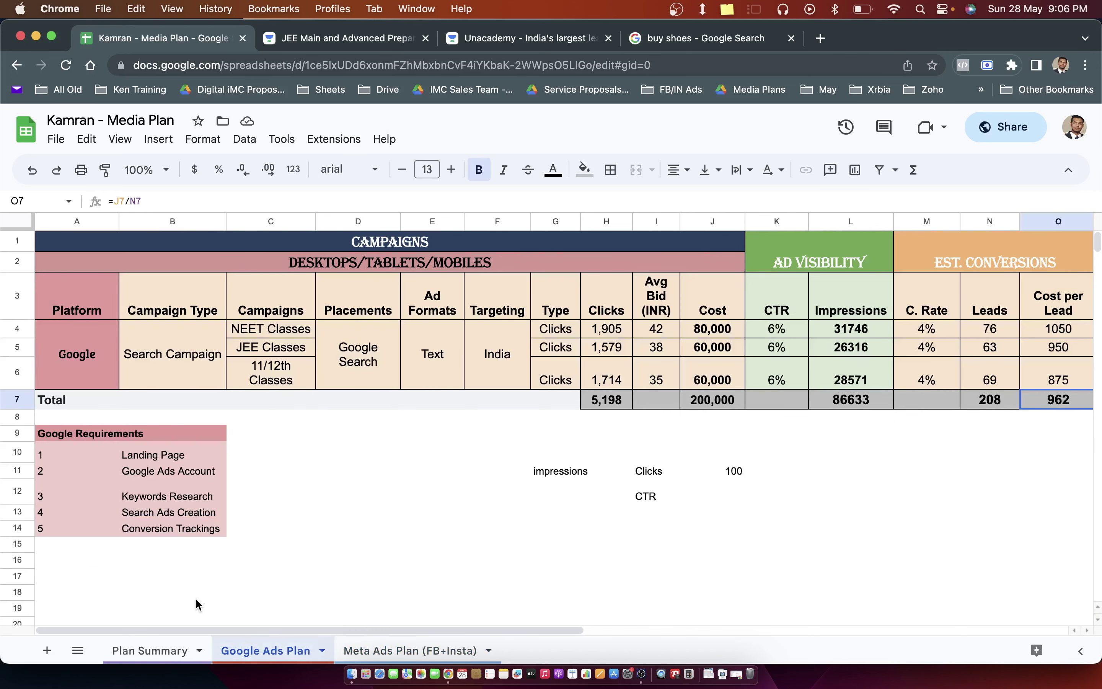
pyautogui.click(172, 644)
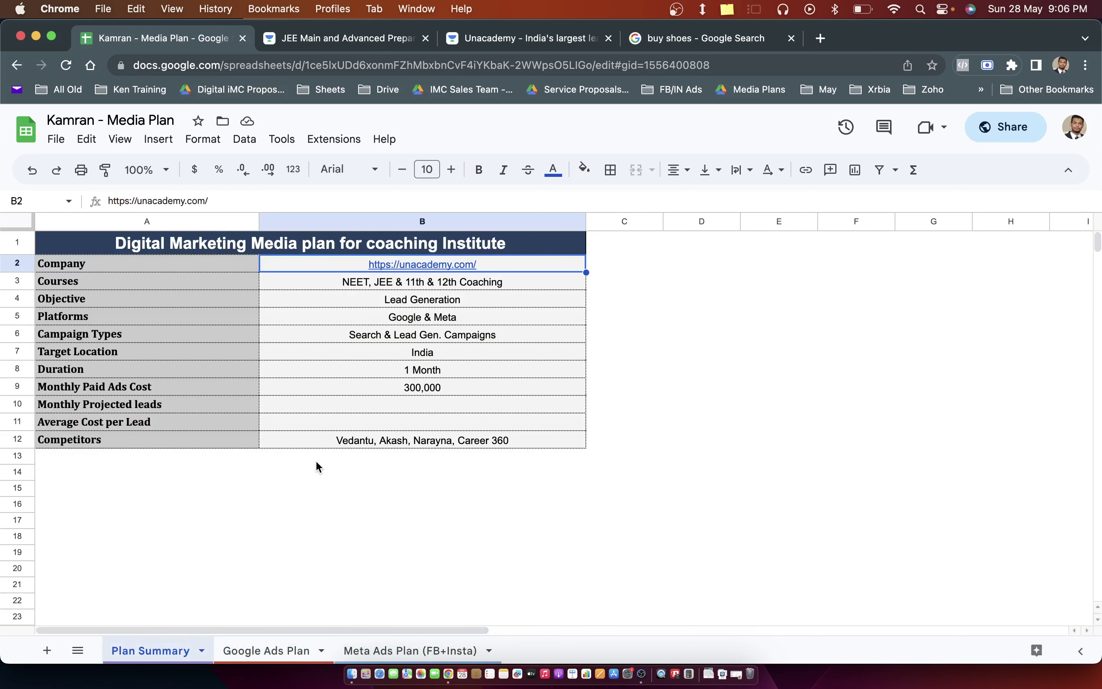
pyautogui.click(335, 411)
pyautogui.write('408')
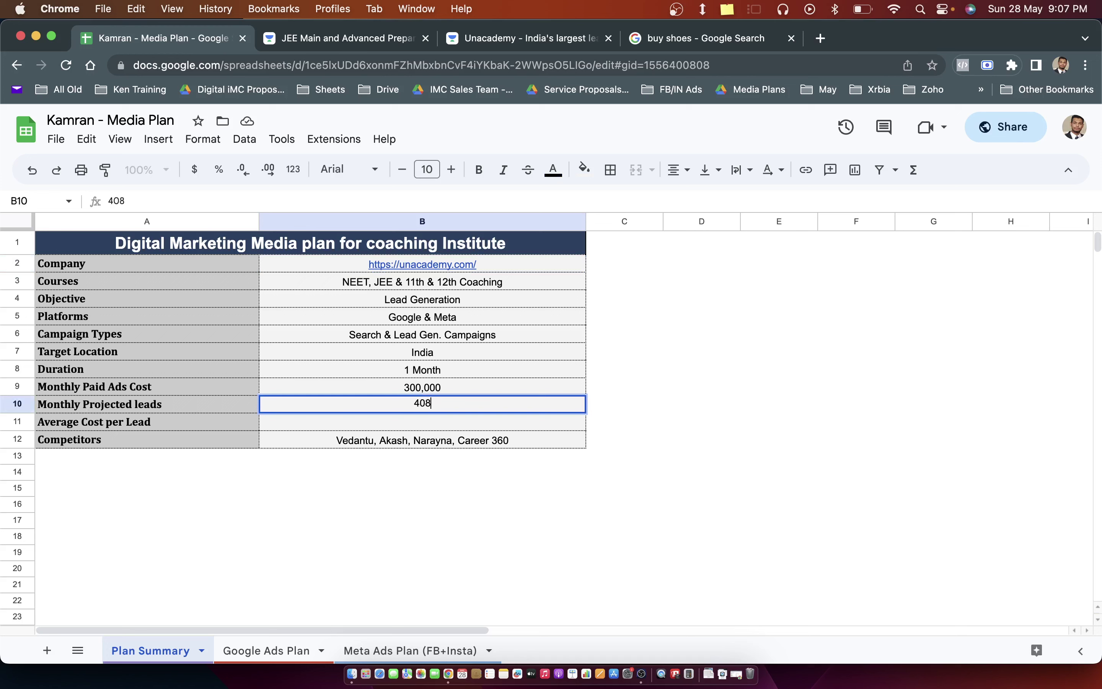
pyautogui.press('Return')
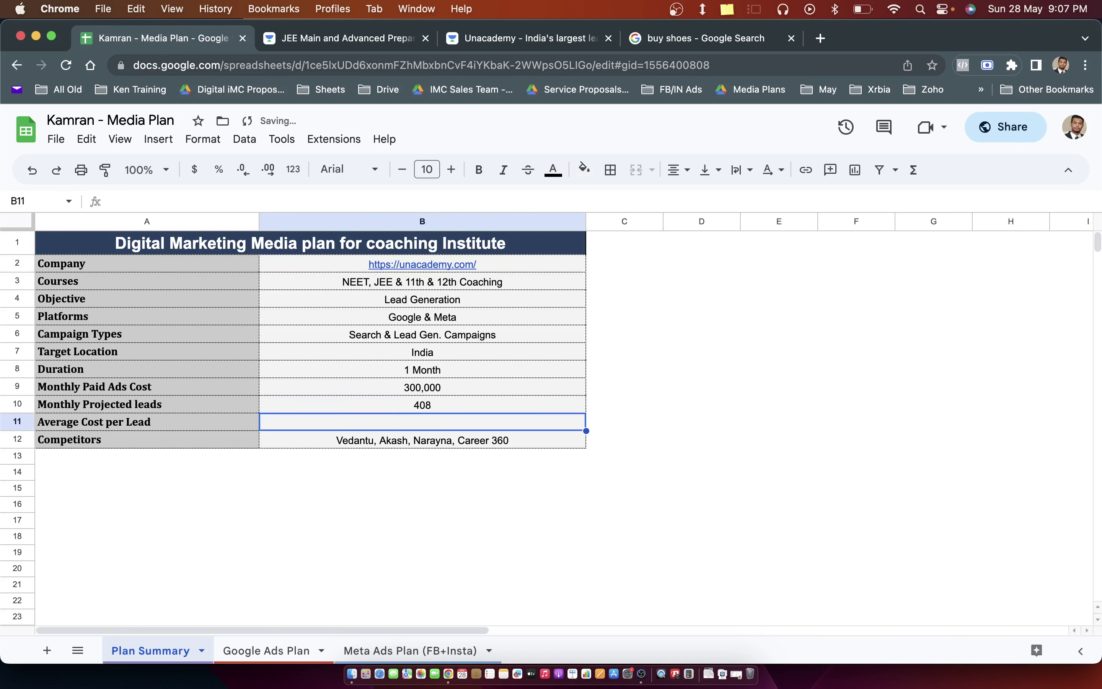
# - Calculate the average cost per lead in B11 as =B9/B10, monthly paid ads cost divided by projected leads
pyautogui.write('=')
pyautogui.press('Up')
pyautogui.press('Up')
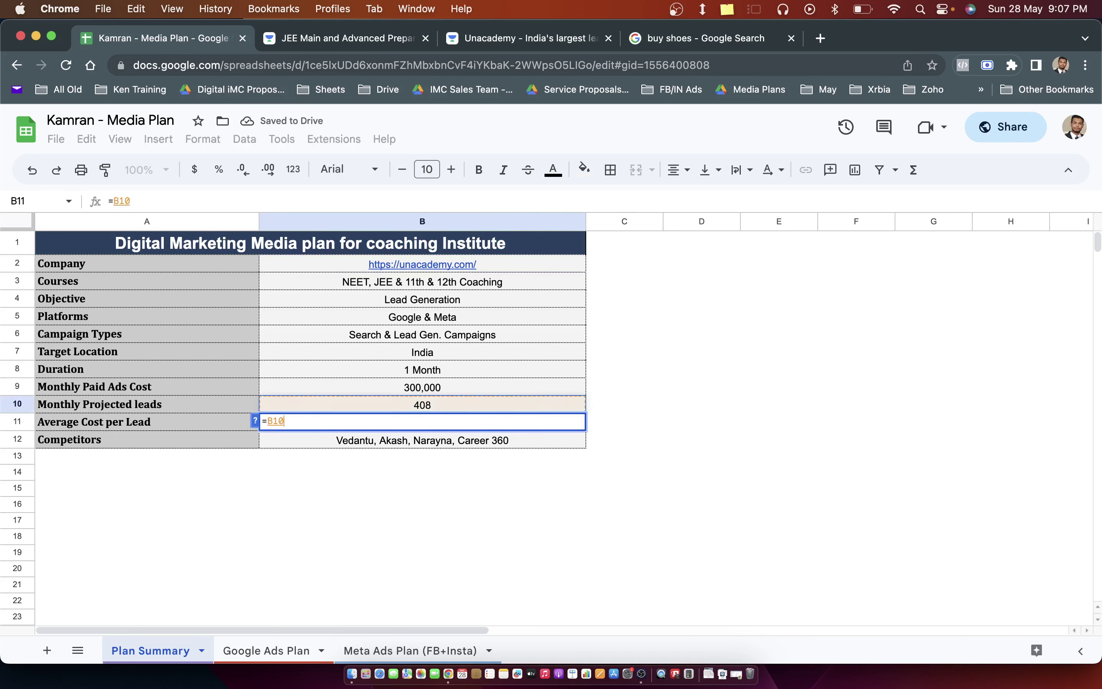
pyautogui.write('/')
pyautogui.press('Up')
pyautogui.press('Up')
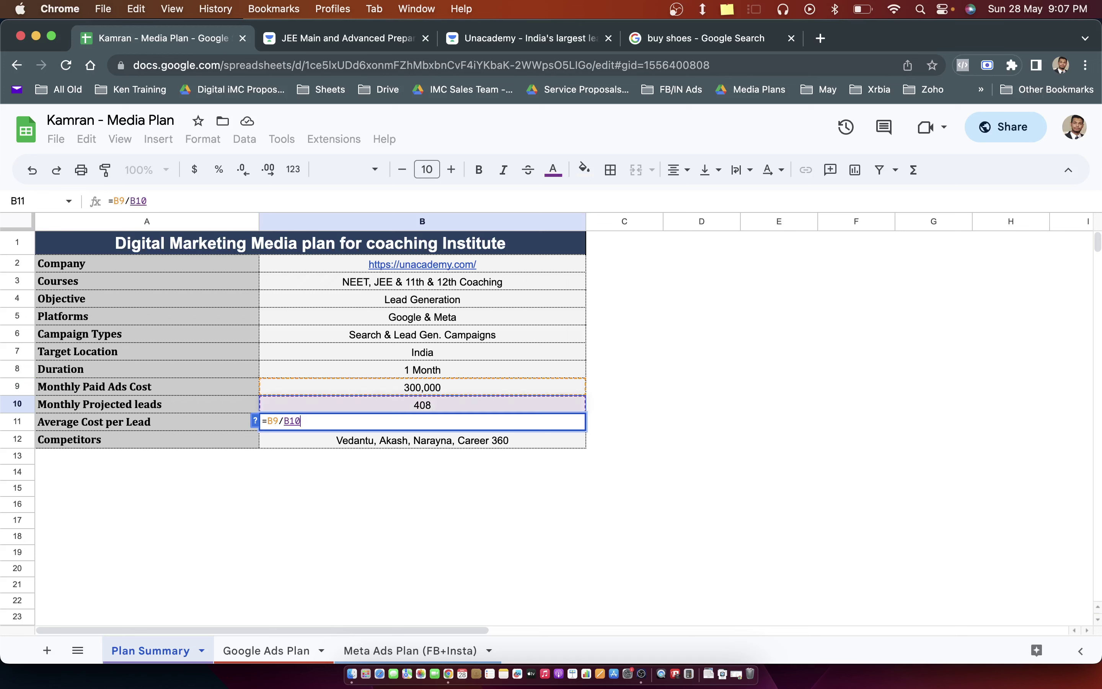
pyautogui.press('Down')
pyautogui.press('Return')
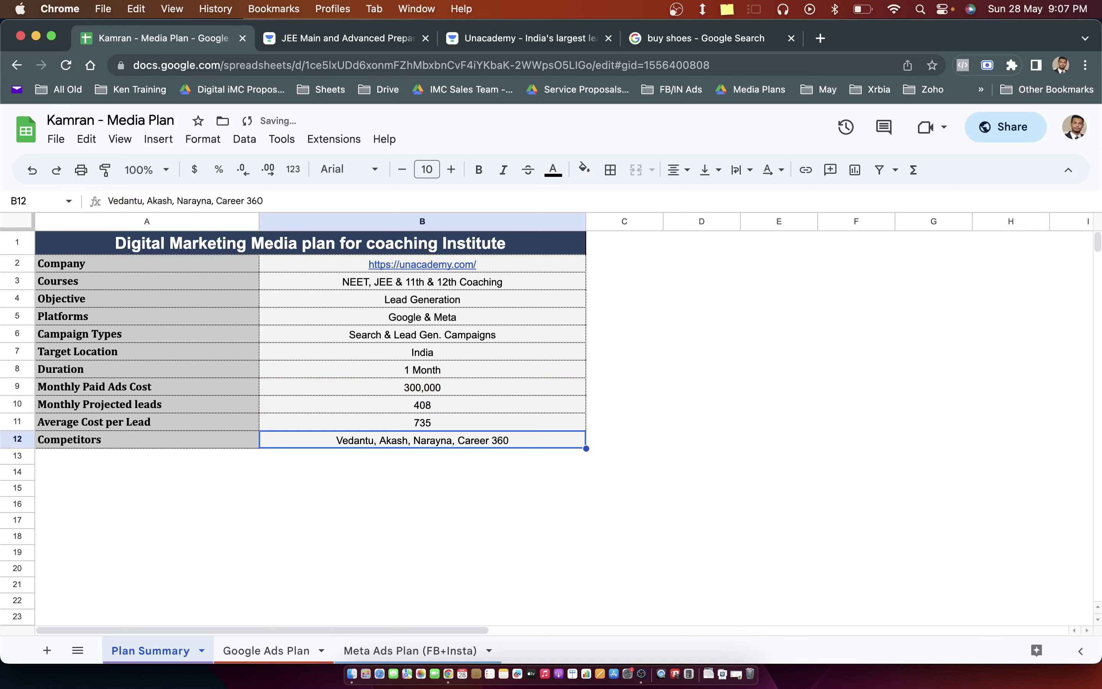
# - Review the summary's cost per lead, ads cost and target location, check the Google and Meta plan sheets, and return to Plan Summary
pyautogui.press('Up')
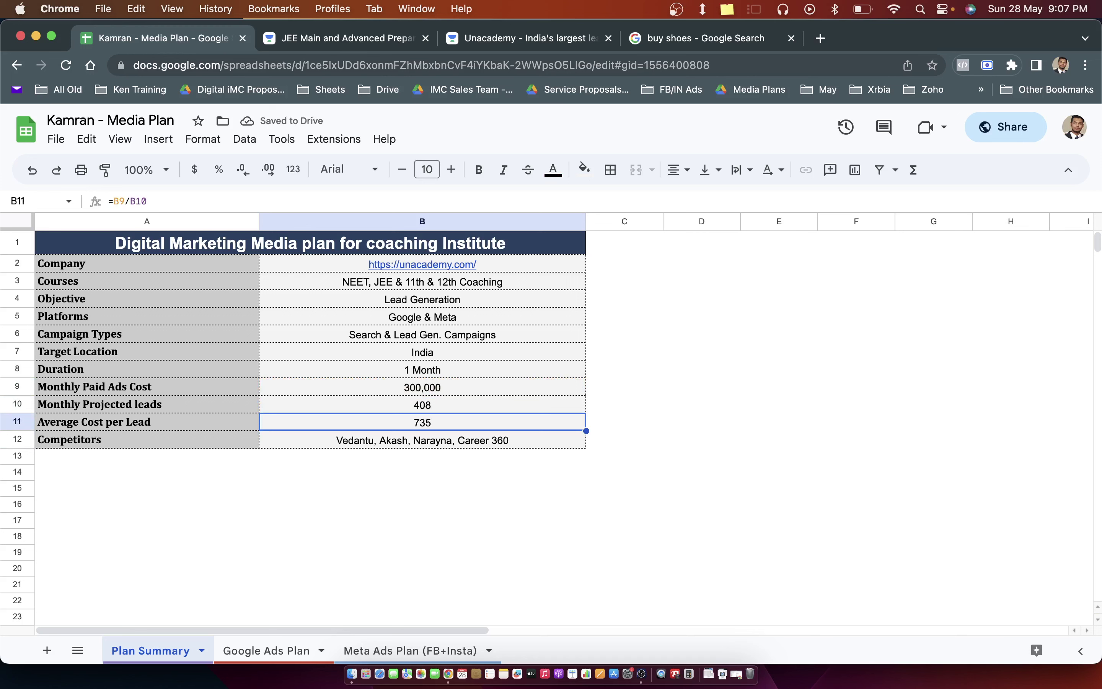
pyautogui.click(422, 388)
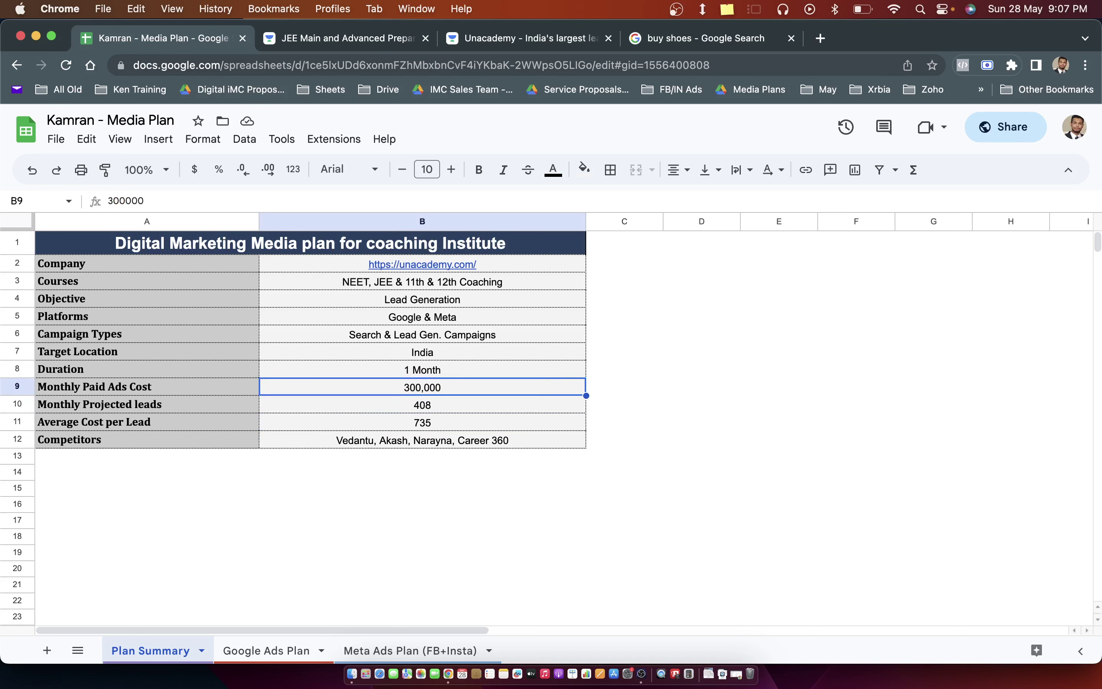
pyautogui.press('Up')
pyautogui.press('Up')
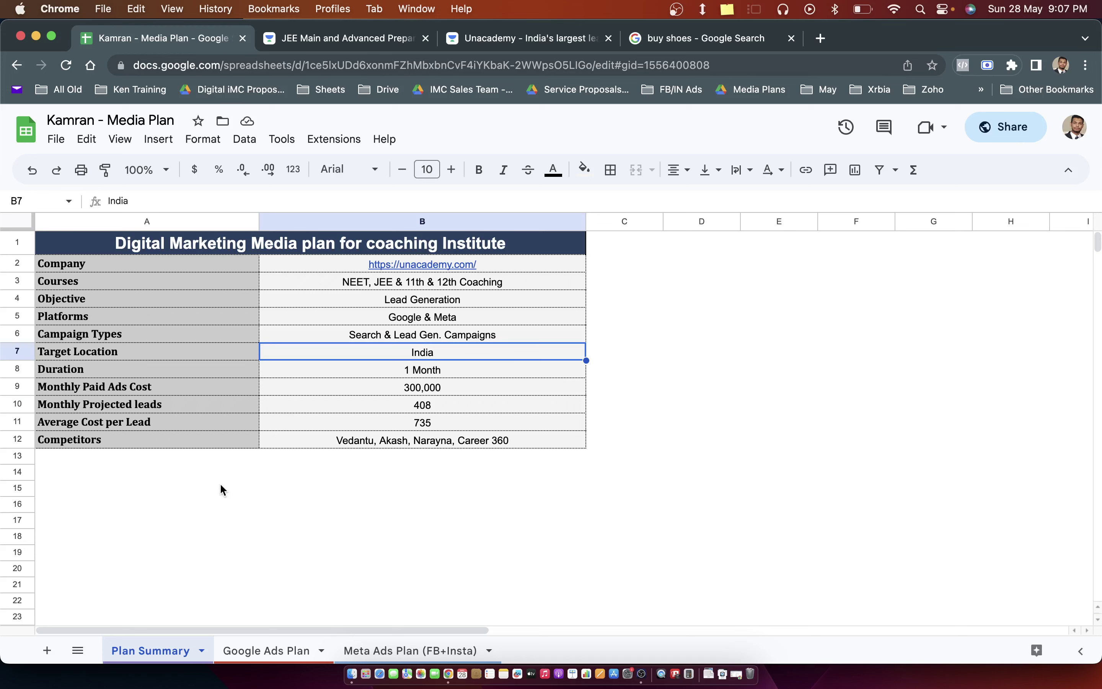
pyautogui.click(200, 486)
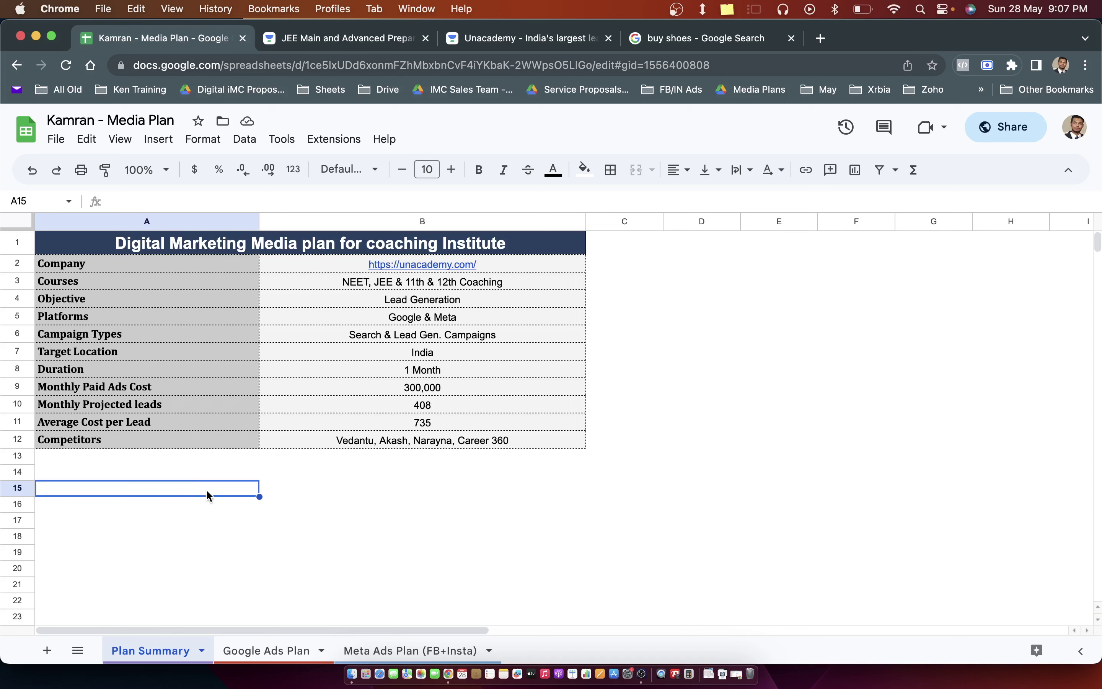
pyautogui.click(269, 651)
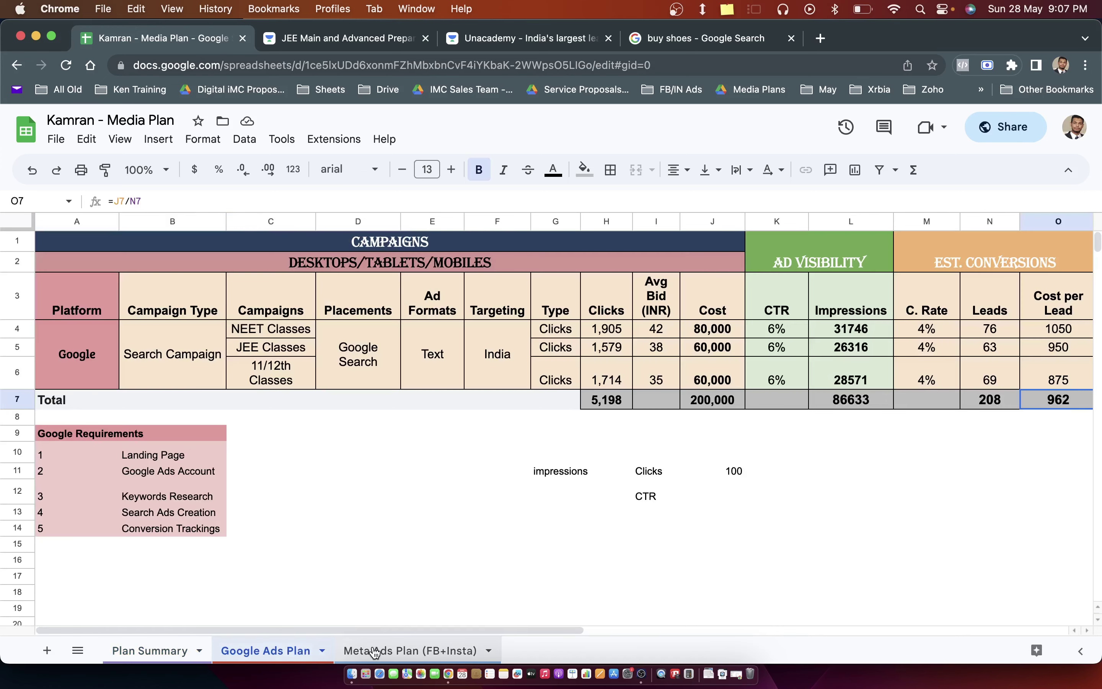
pyautogui.click(374, 651)
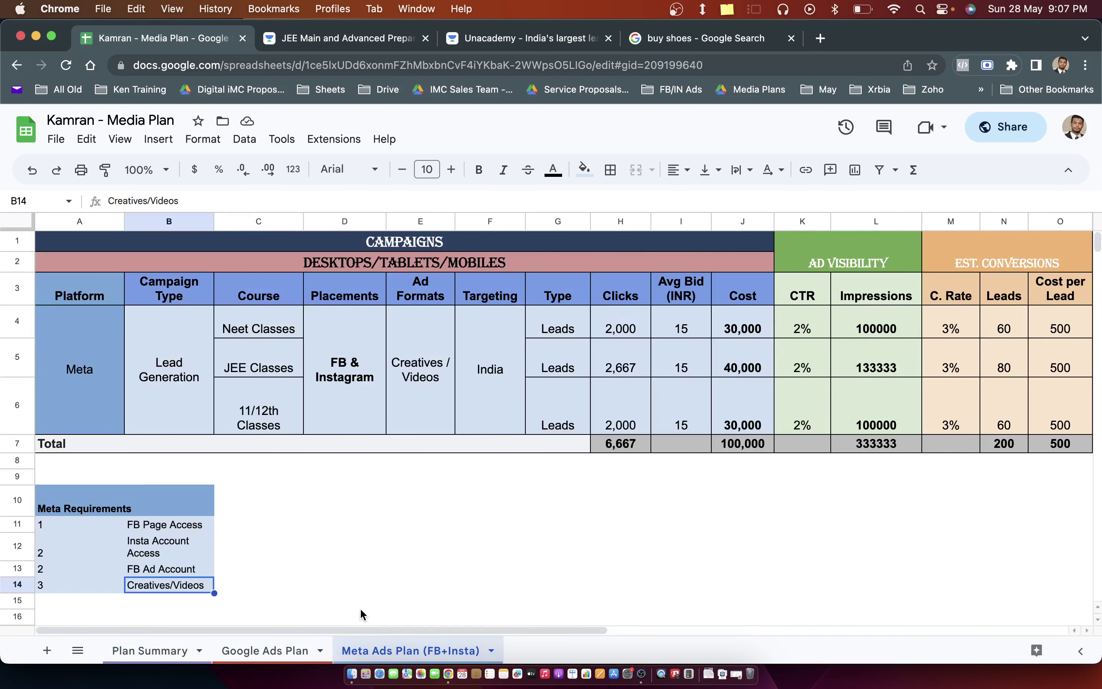
pyautogui.click(185, 648)
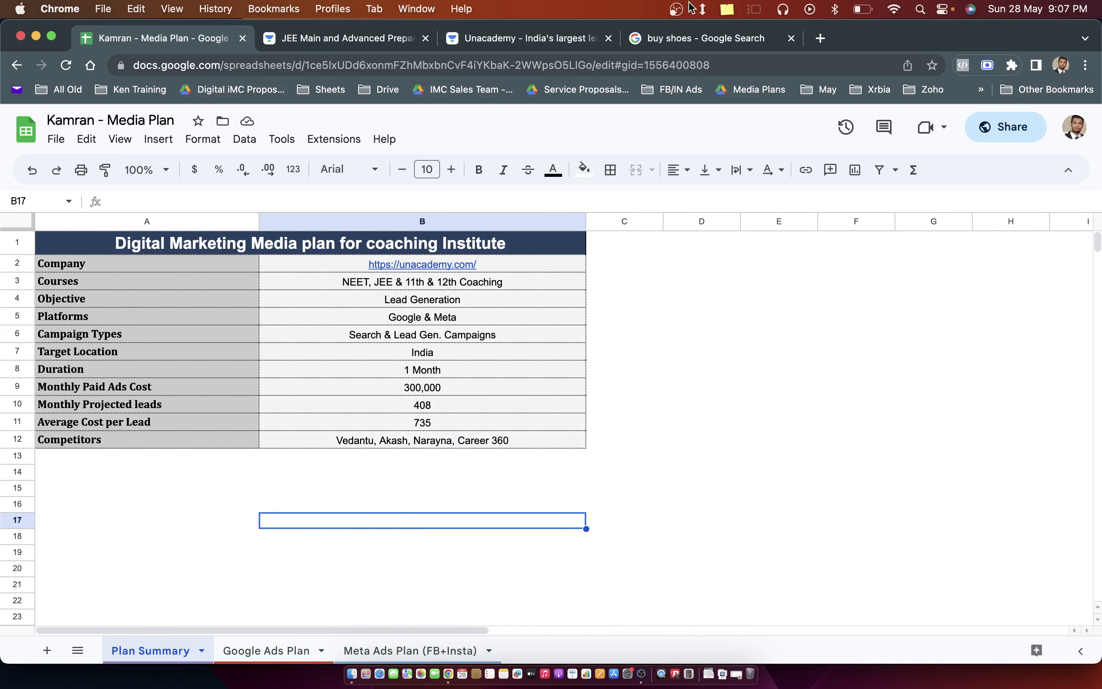
pyautogui.click(678, 9)
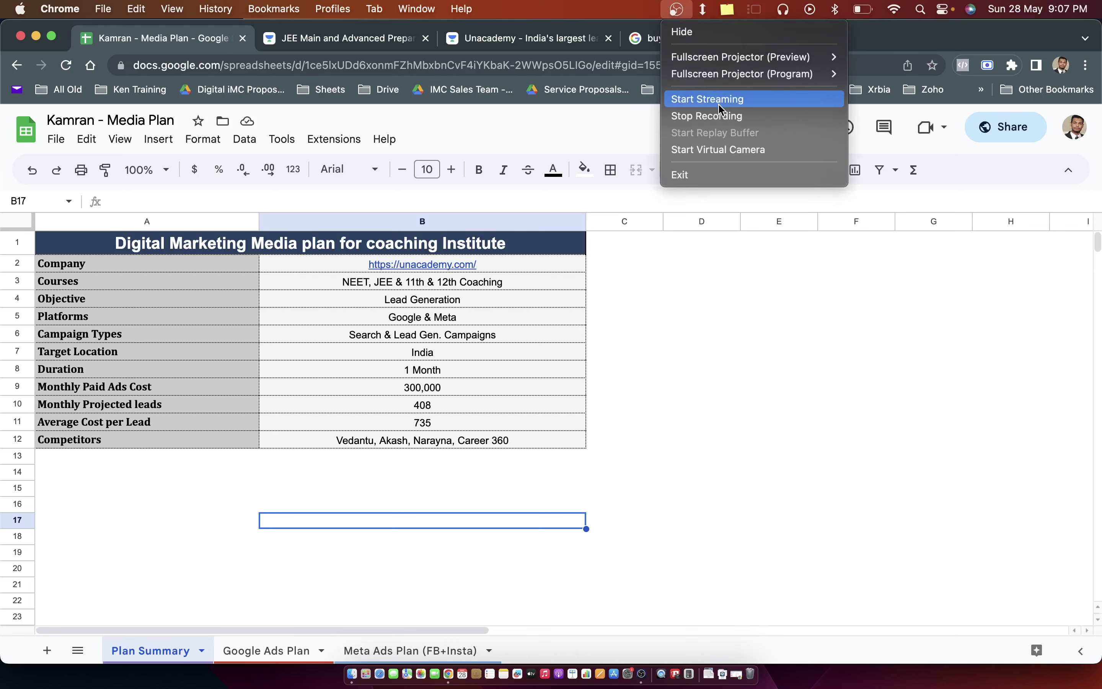